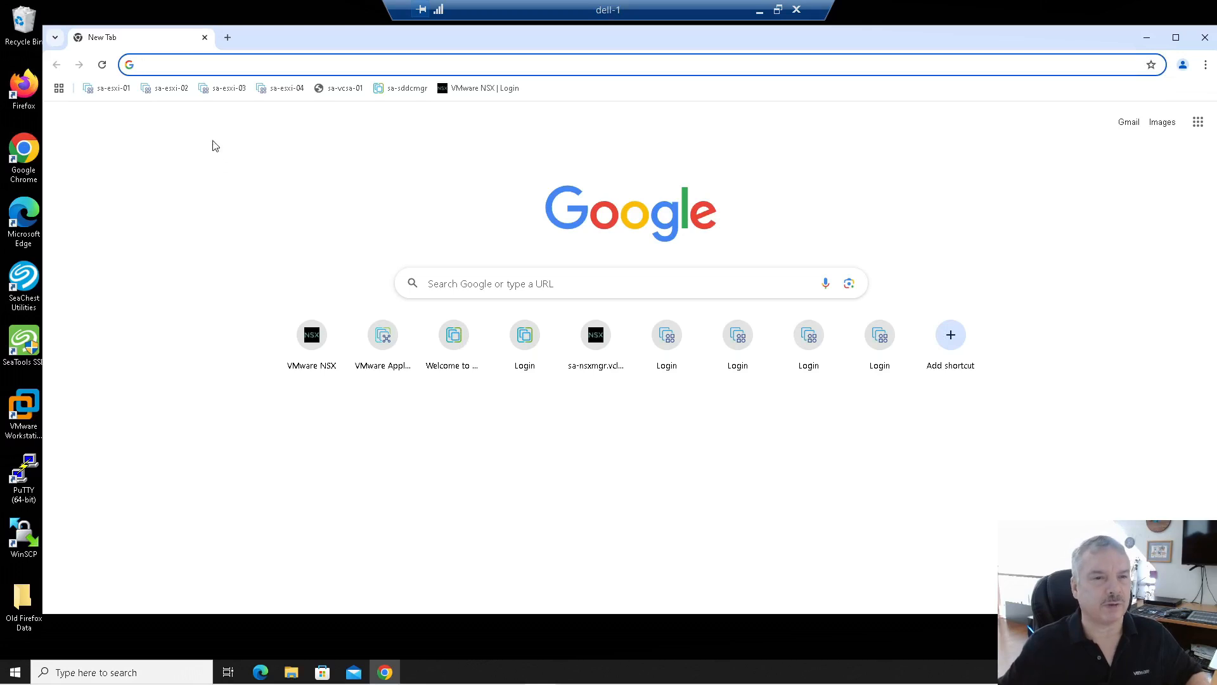
Step: Load vcenter01.vclass.local in the browser and launch the vSphere Client
left_click(188, 64)
type("vc")
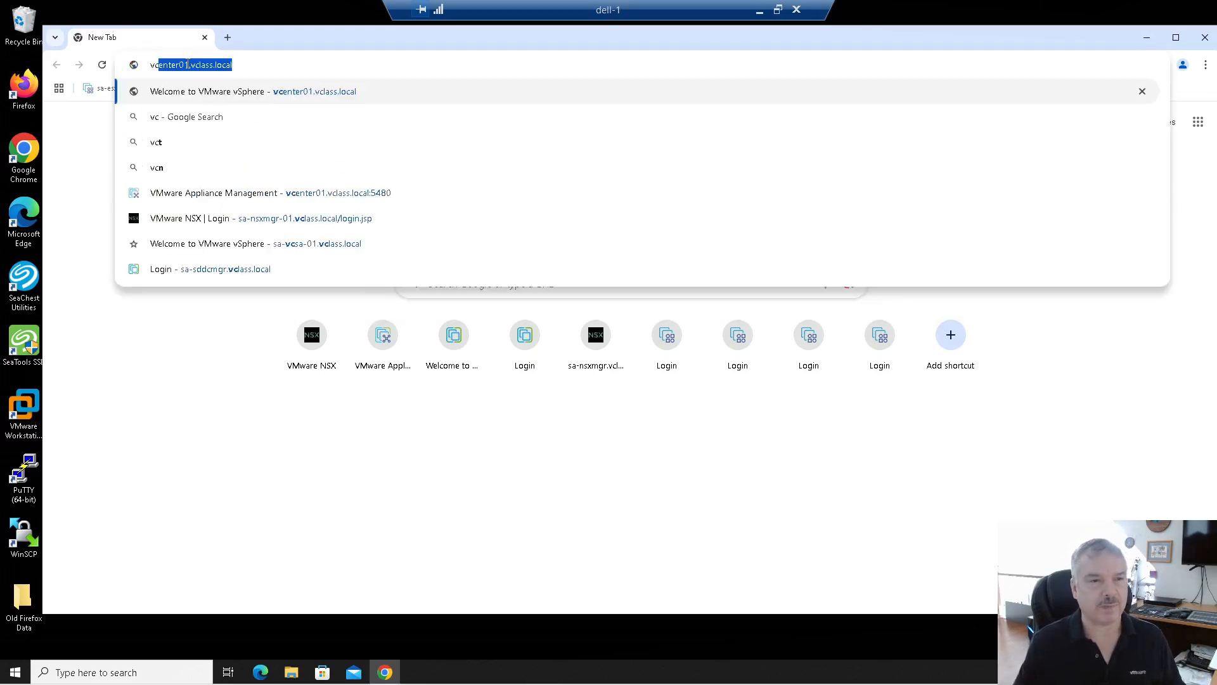
key("Return")
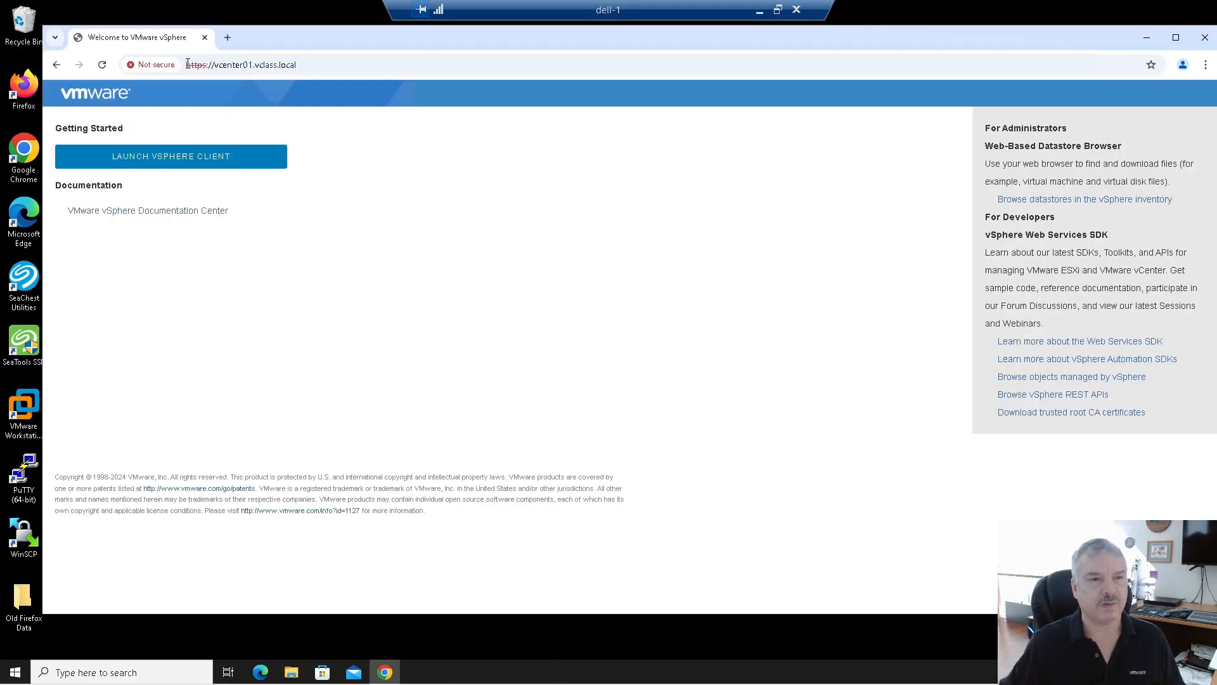
left_click(142, 163)
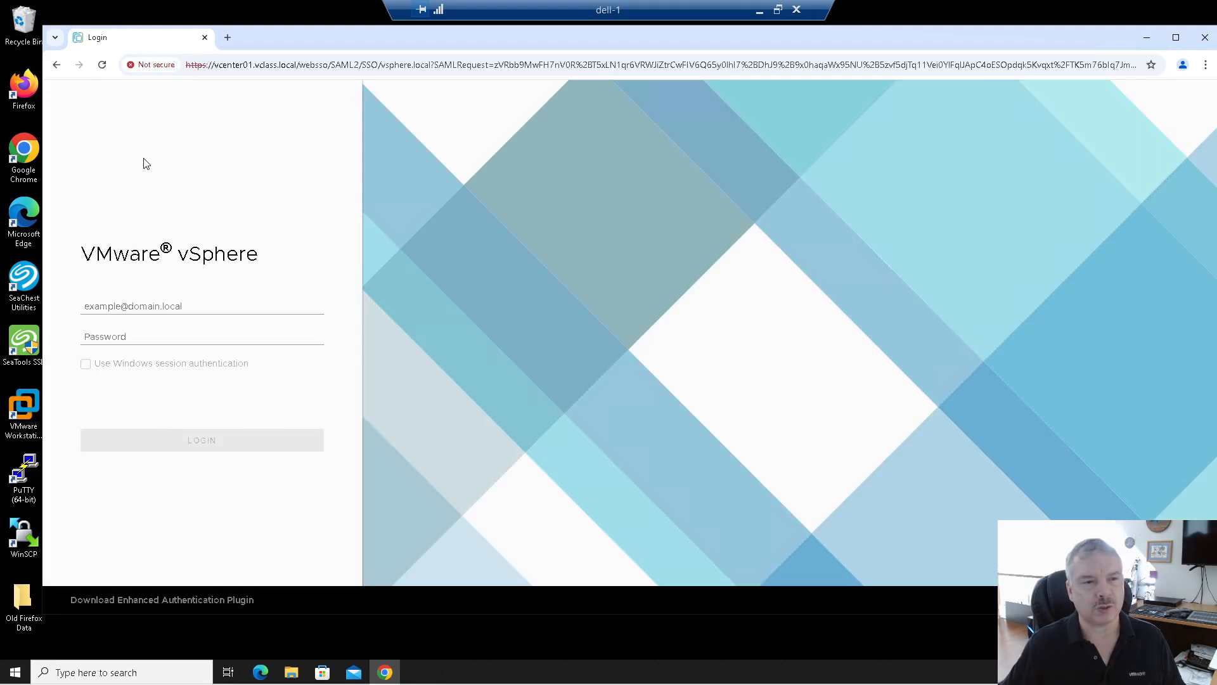
Step: Sign in to the vSphere Client with the SSO administrator account and its password
left_click(140, 304)
type("a")
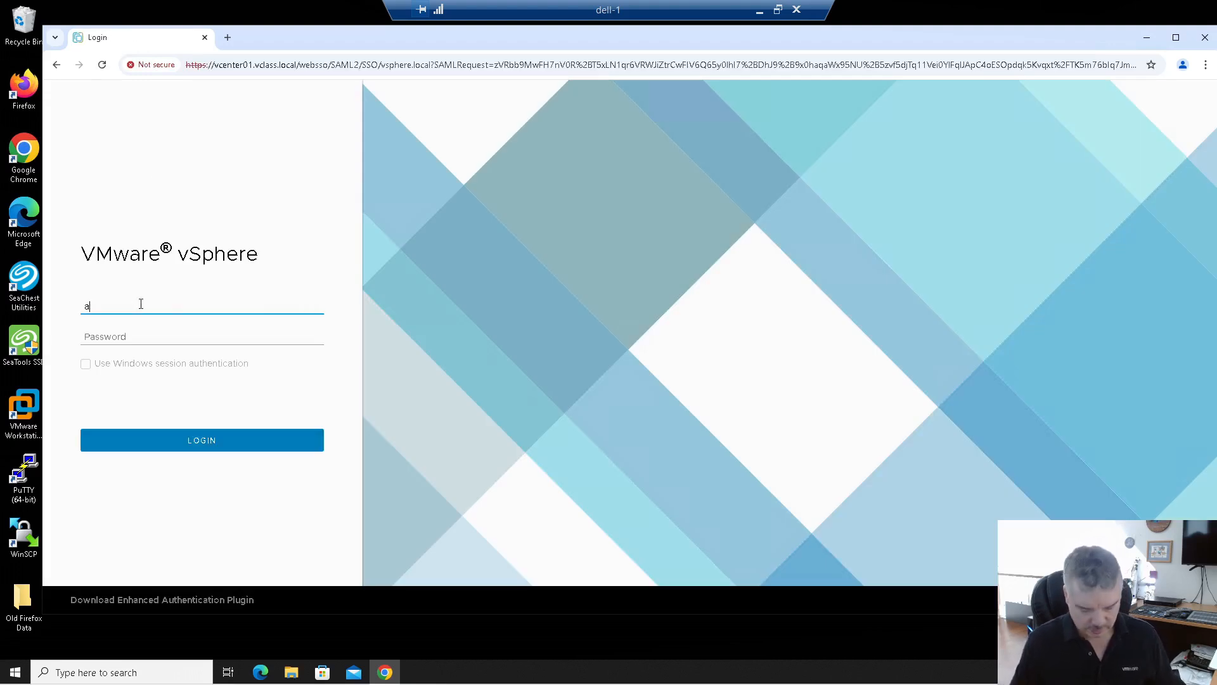
type("dministrator@")
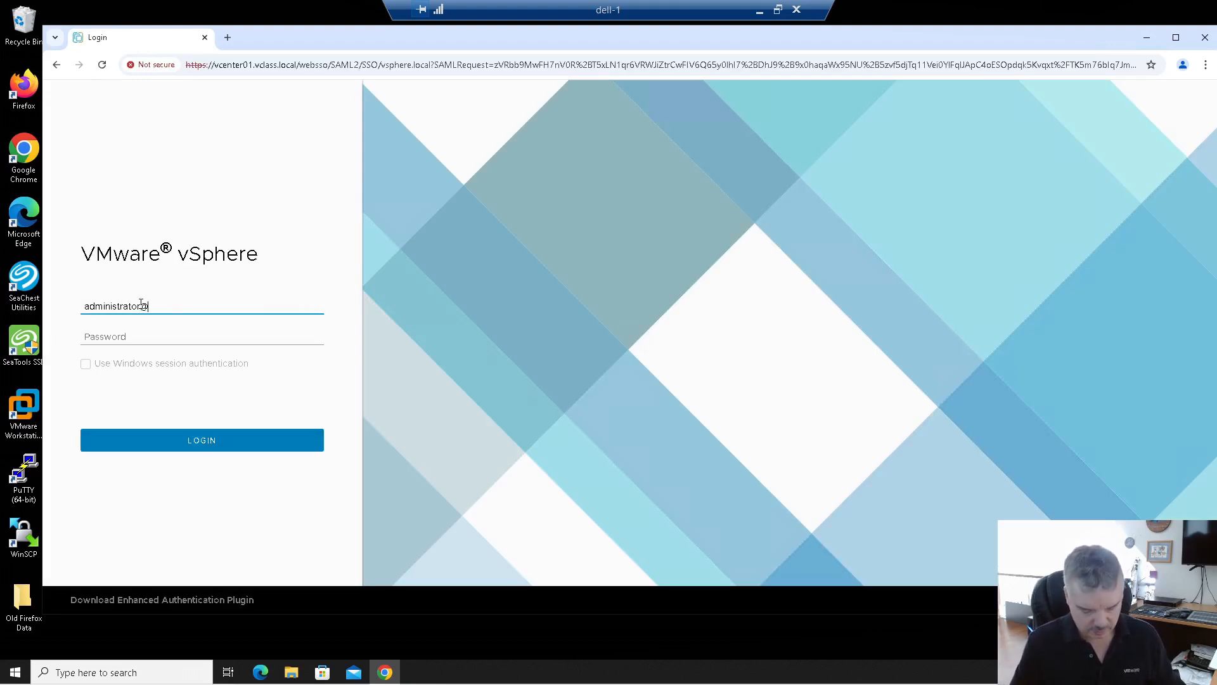
type("vsphere.local")
key("Tab")
type("VMware1!")
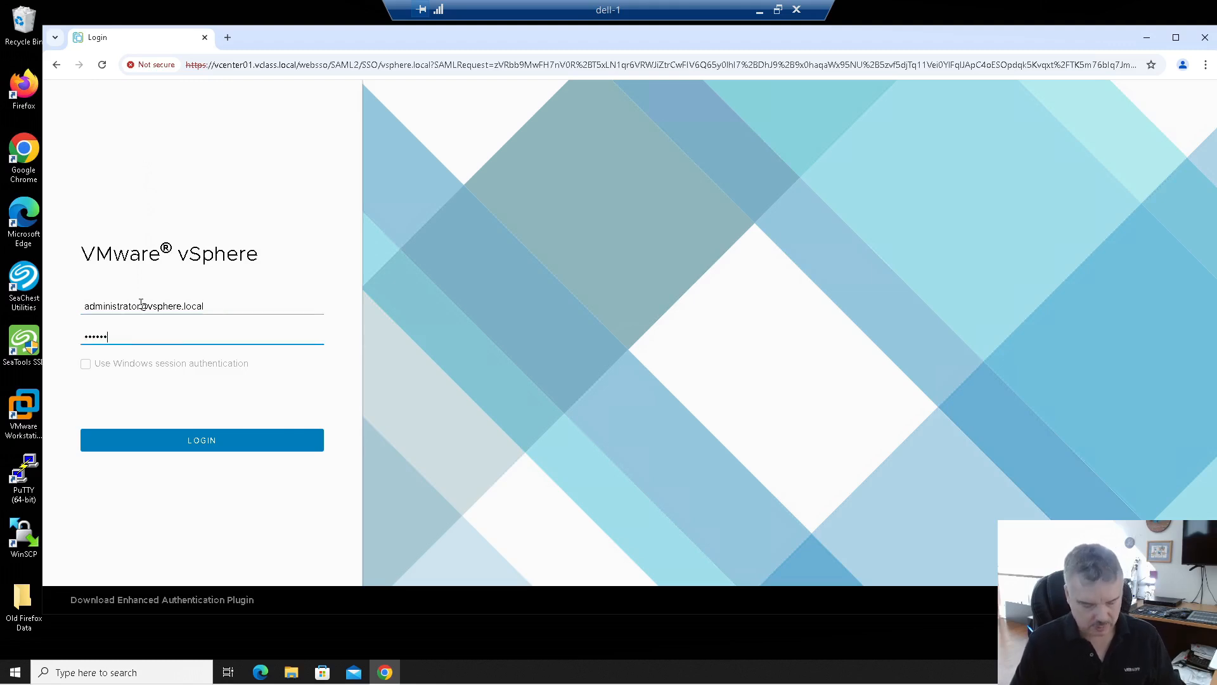
key("Return")
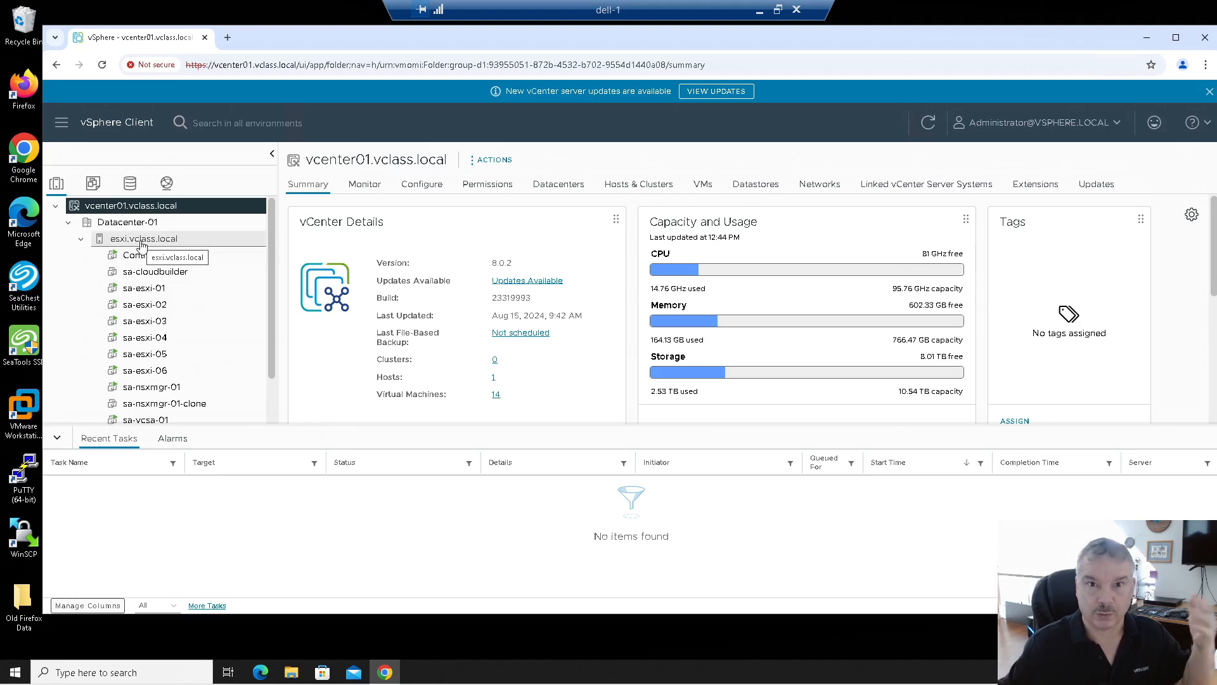
Step: Browse from host esxi.vclass.local past sa-cloudbuilder to the vCenter01 VM's empty Snapshots page
left_click(140, 242)
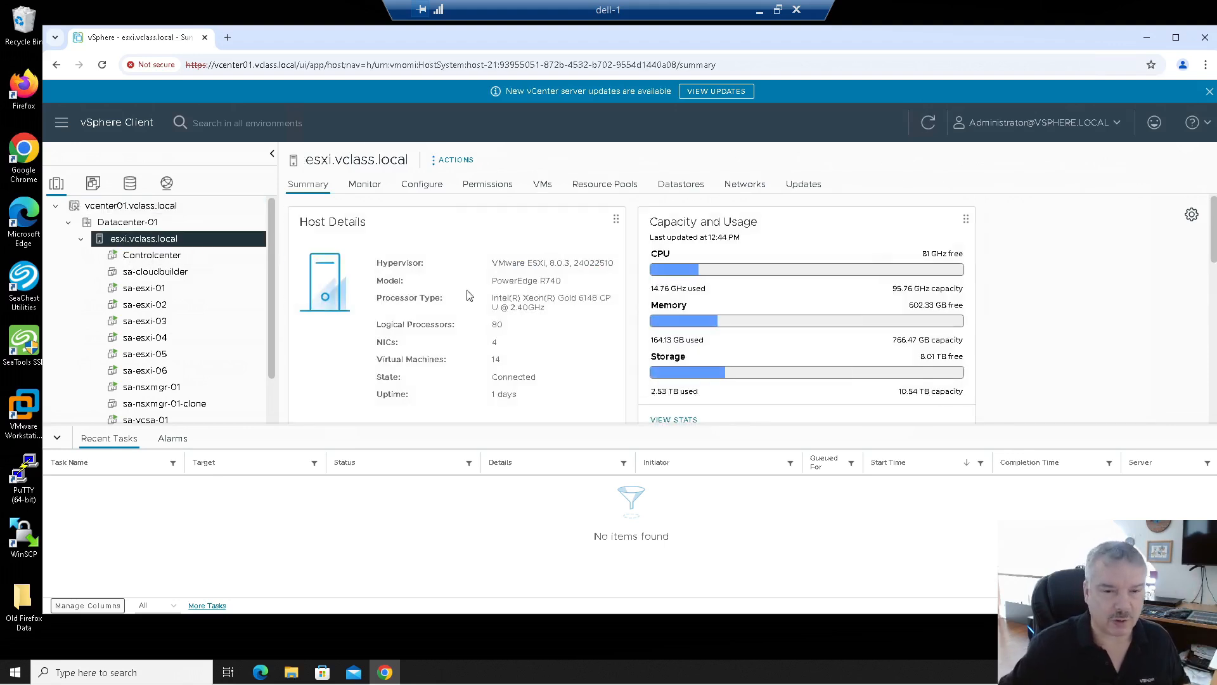
left_click_drag(562, 281, 530, 331)
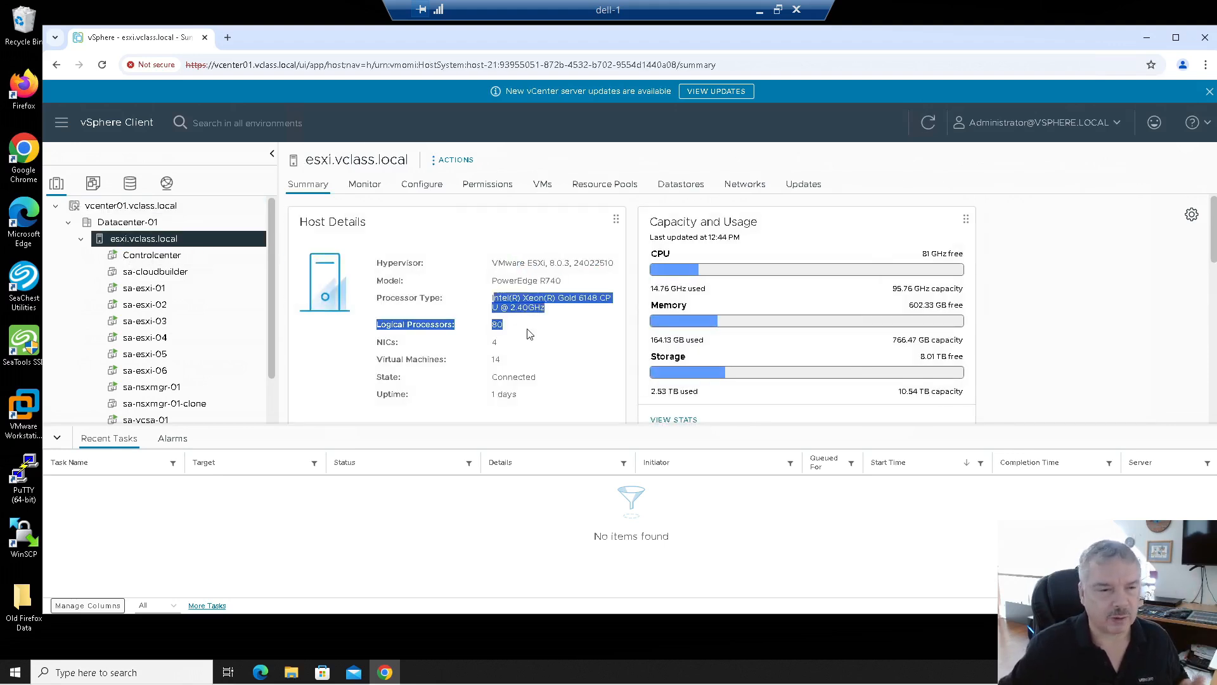
left_click(203, 271)
scroll(197, 263, "down", 2)
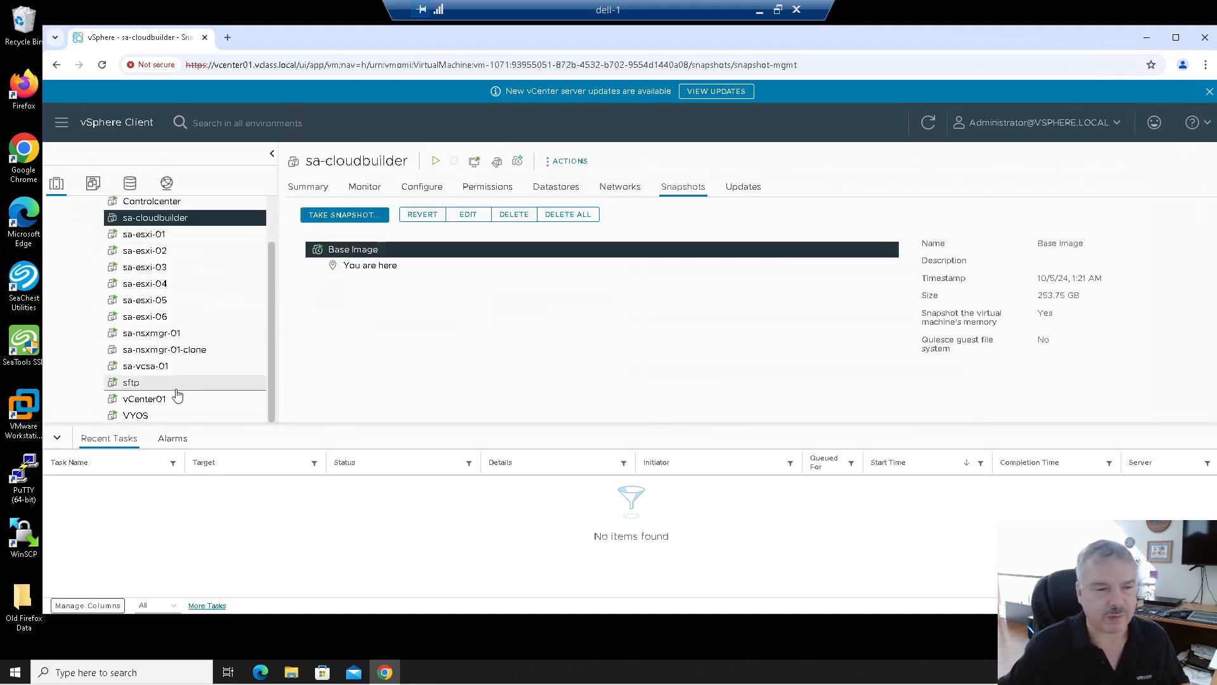
left_click(145, 400)
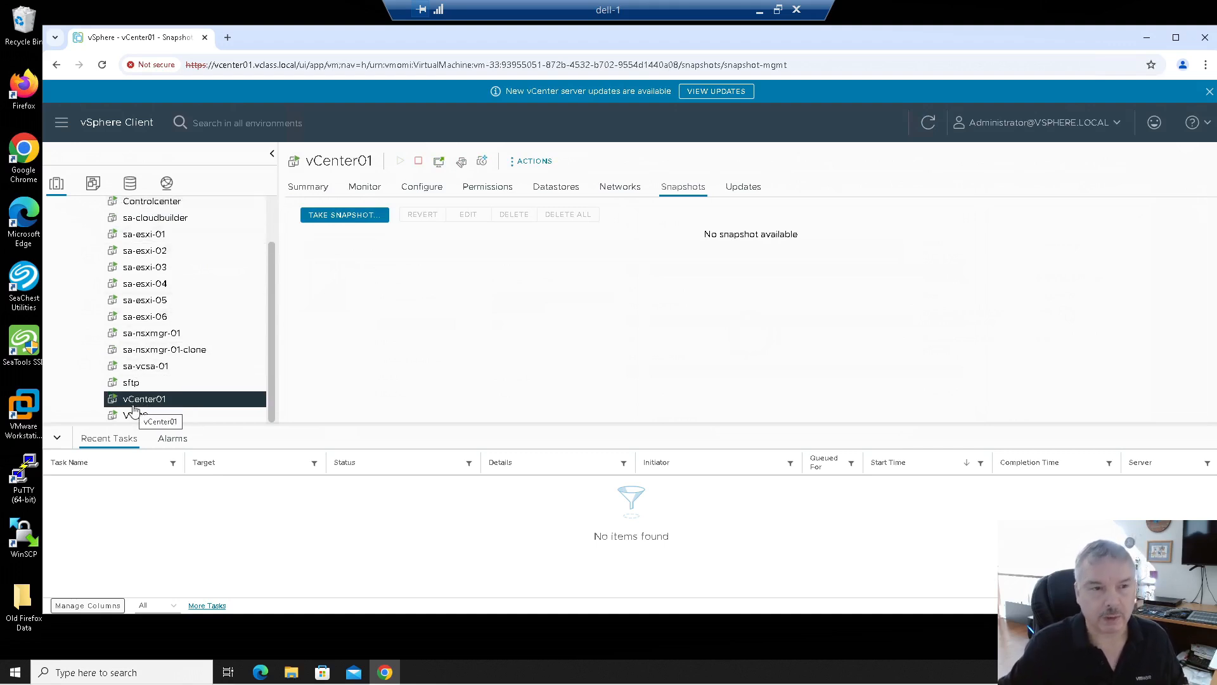
left_click(227, 40)
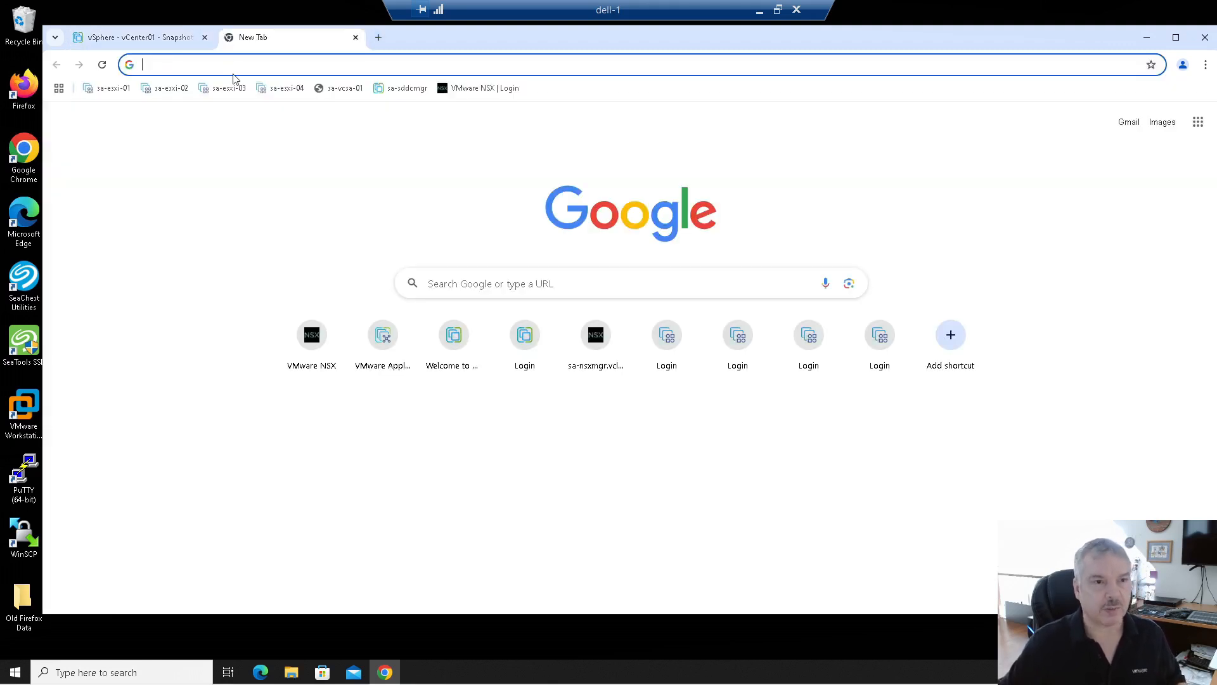
left_click(234, 71)
type("https://")
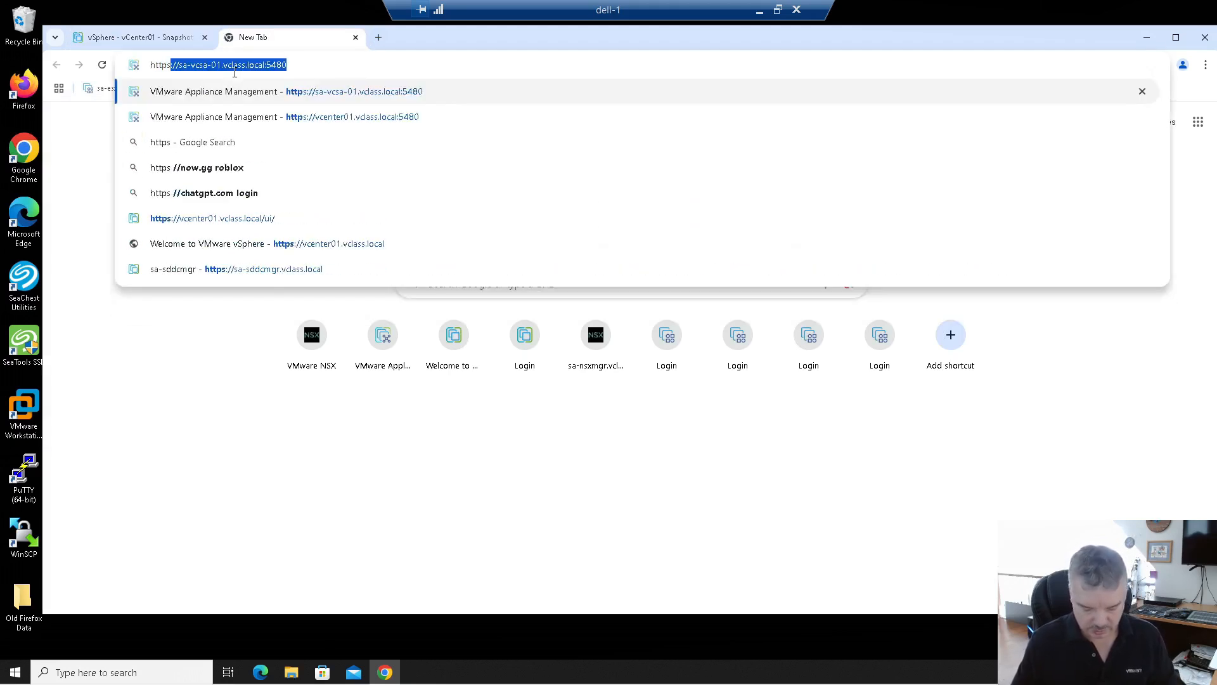
type("vc")
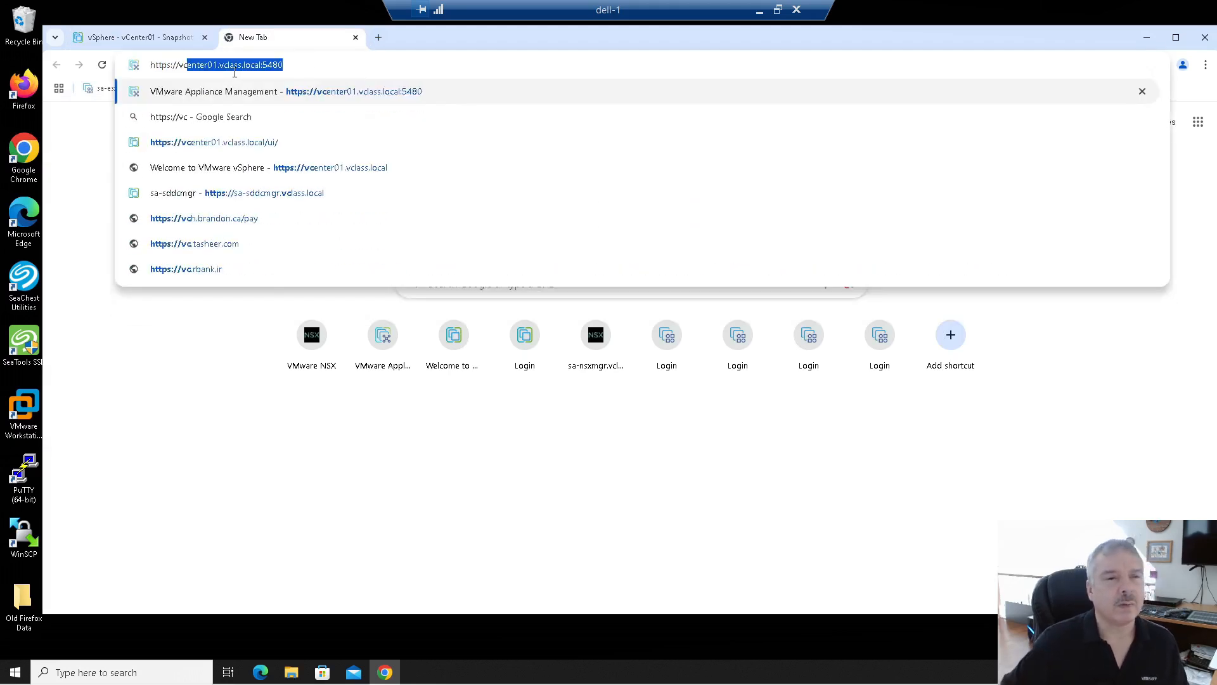
left_click_drag(180, 65, 289, 65)
left_click(239, 66)
left_click(303, 64)
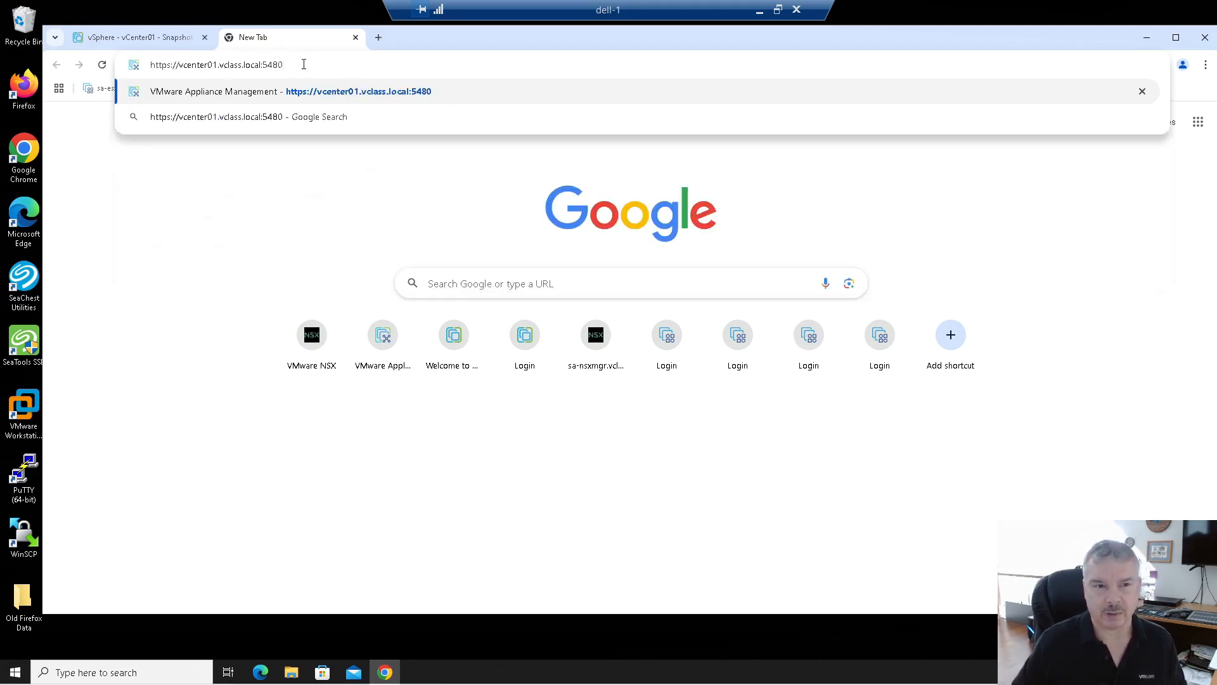
key("Return")
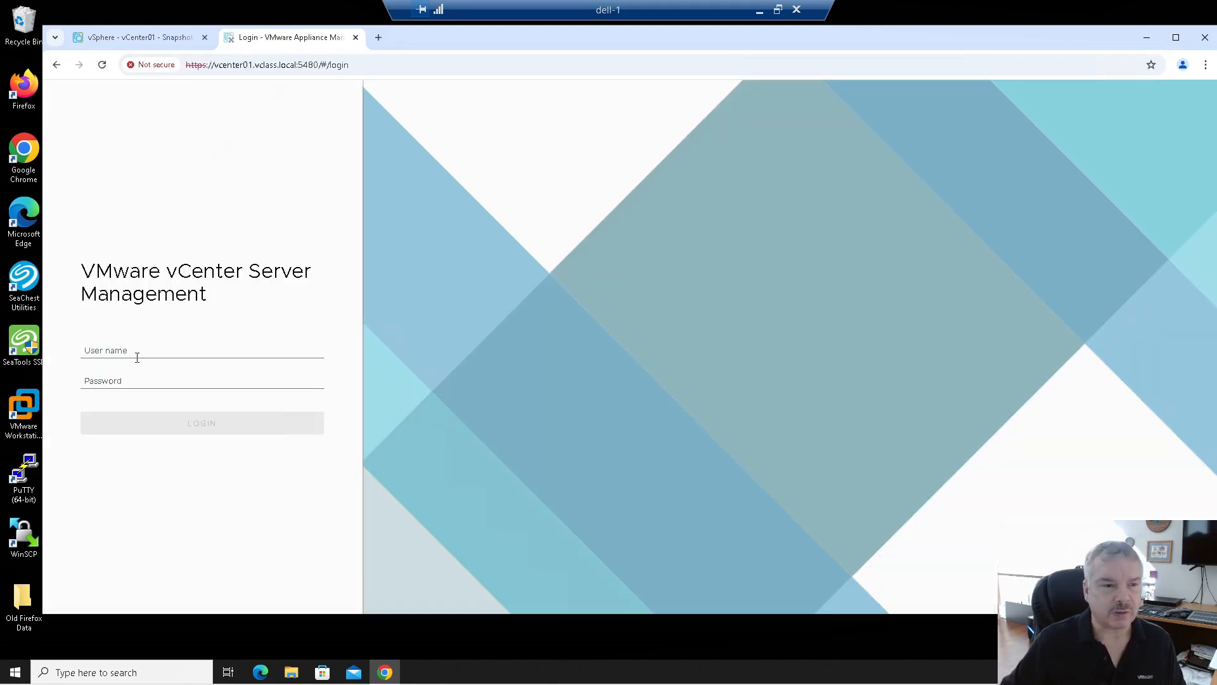
Step: Sign in to vCenter Server Management as root with the saved username and password
left_click(134, 351)
left_click(158, 378)
left_click(155, 381)
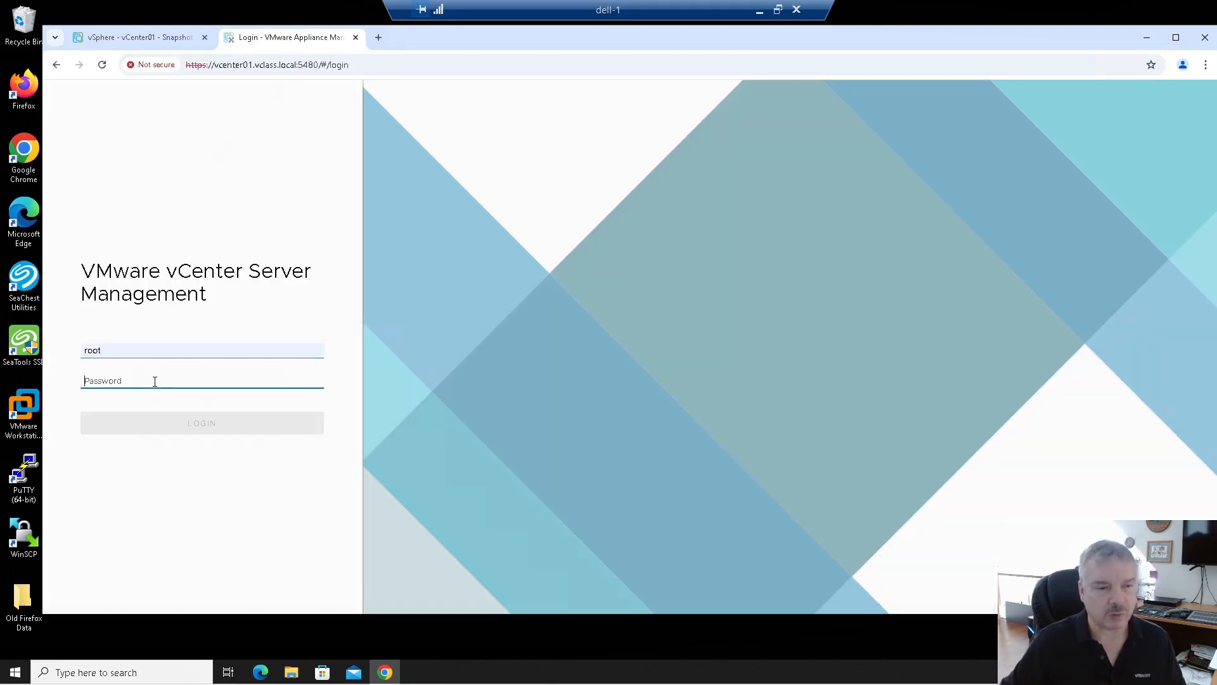
type("•••")
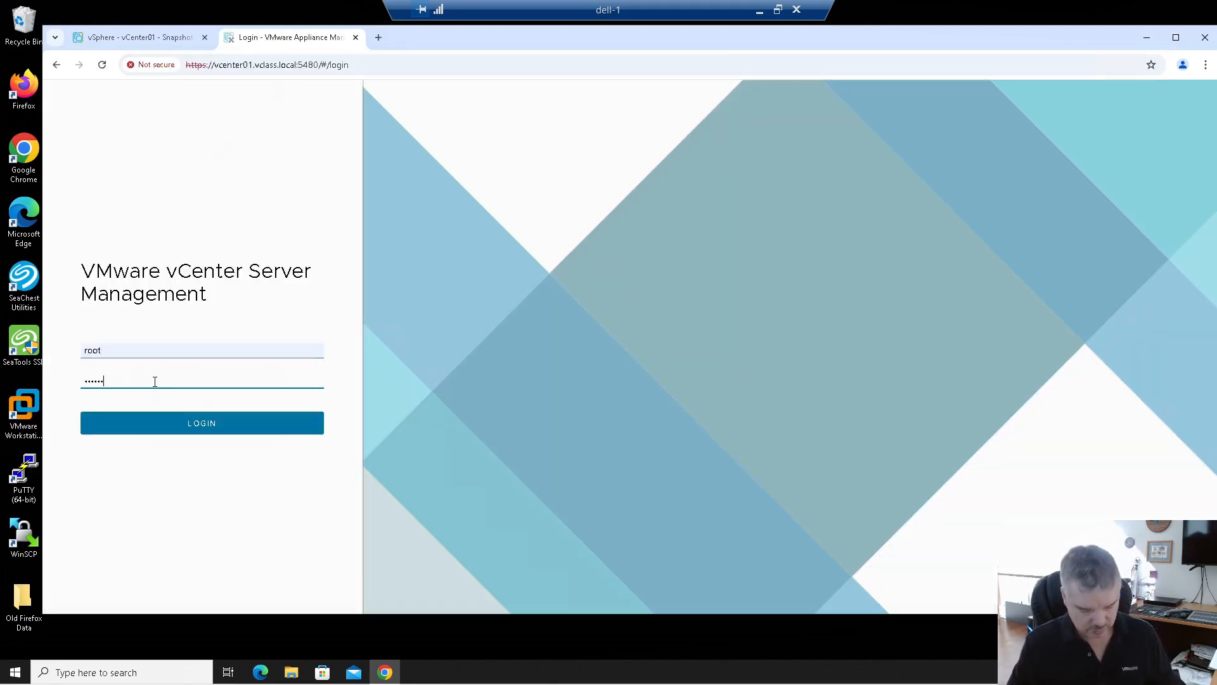
type("•••••")
key("Return")
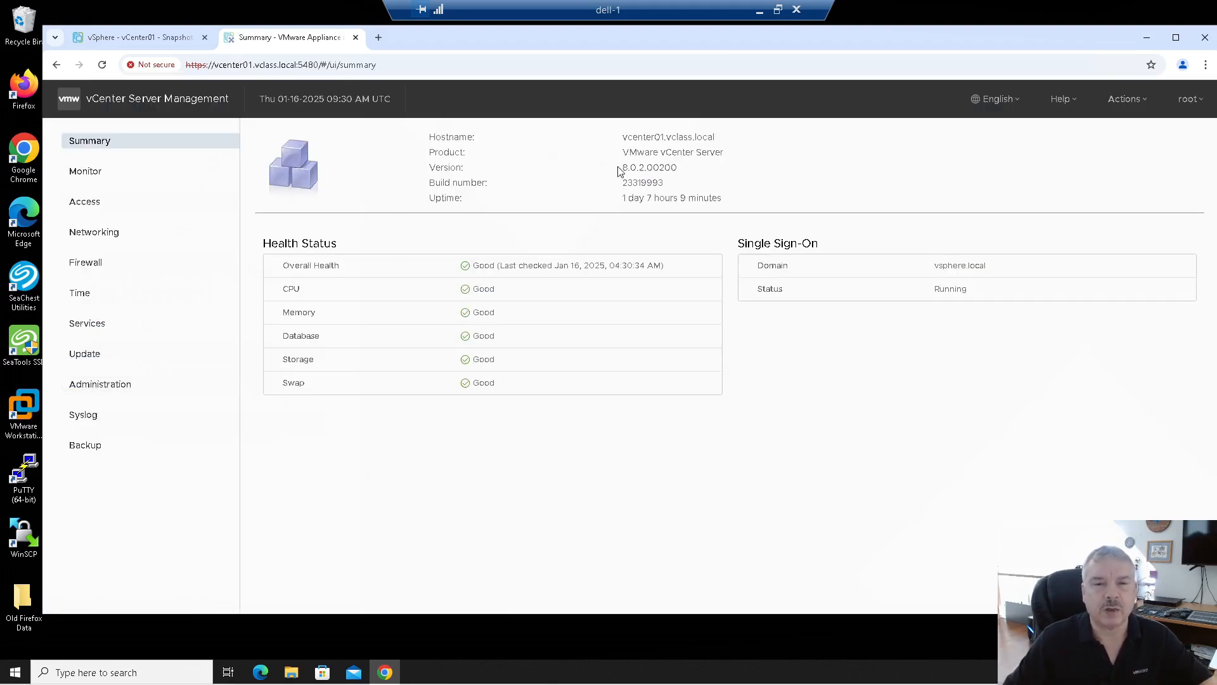
Step: Check the appliance version, then go to the Backup page listing the 1.44GB SFTP backup
left_click_drag(625, 170, 719, 174)
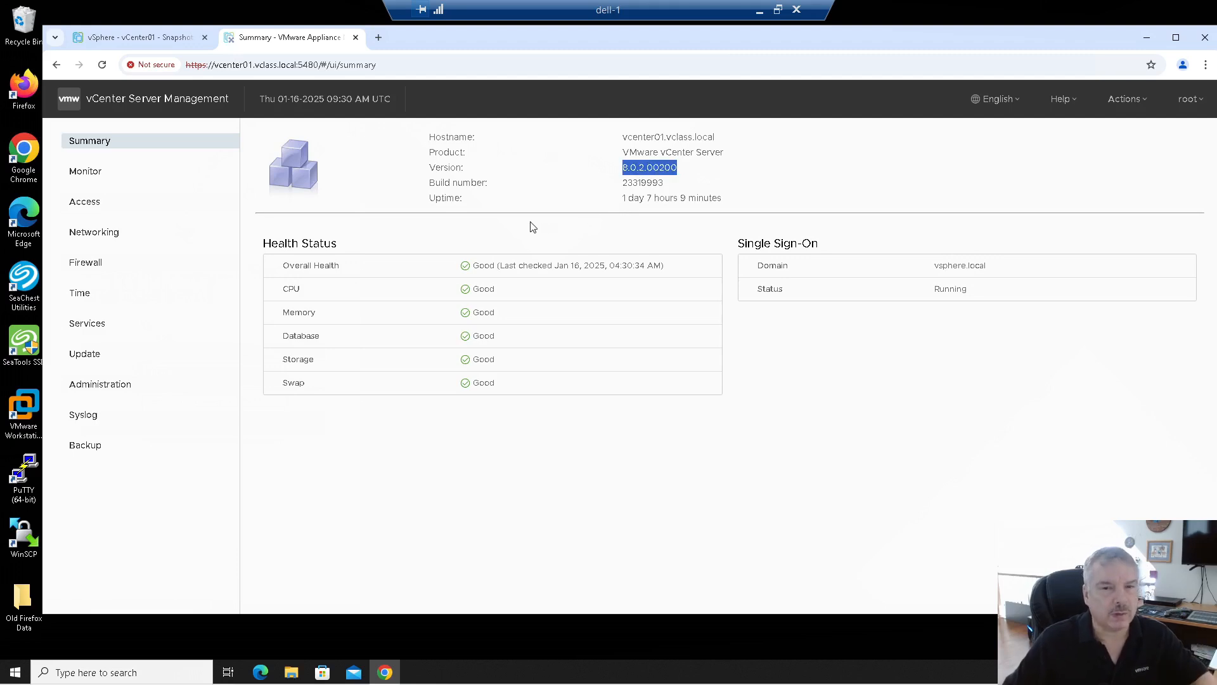
left_click(127, 179)
left_click(94, 142)
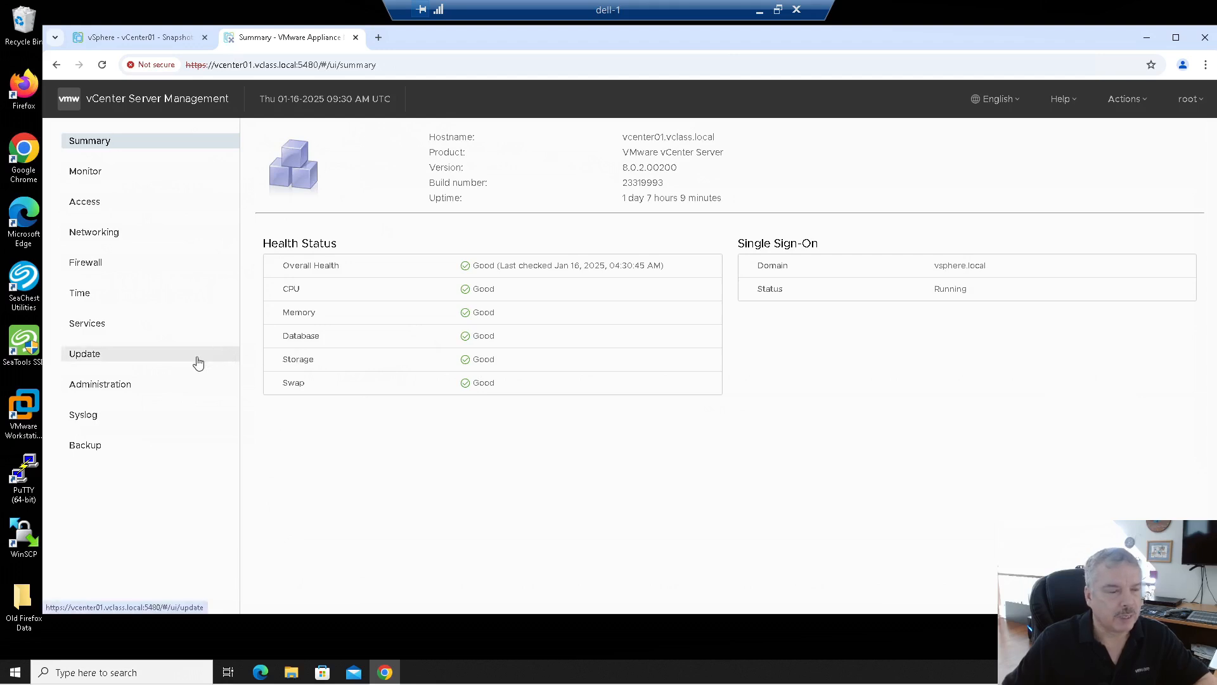
left_click(97, 451)
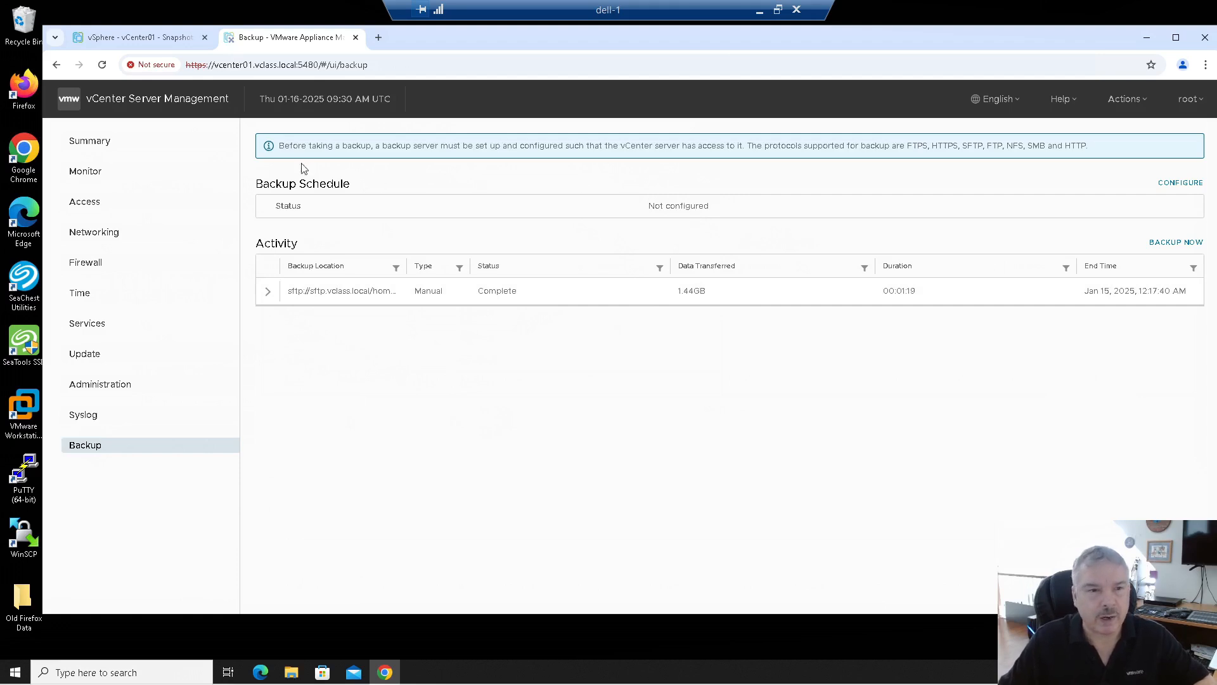
Step: Review the backup prerequisites and supported protocols note, then start a new backup schedule
left_click_drag(280, 144, 746, 146)
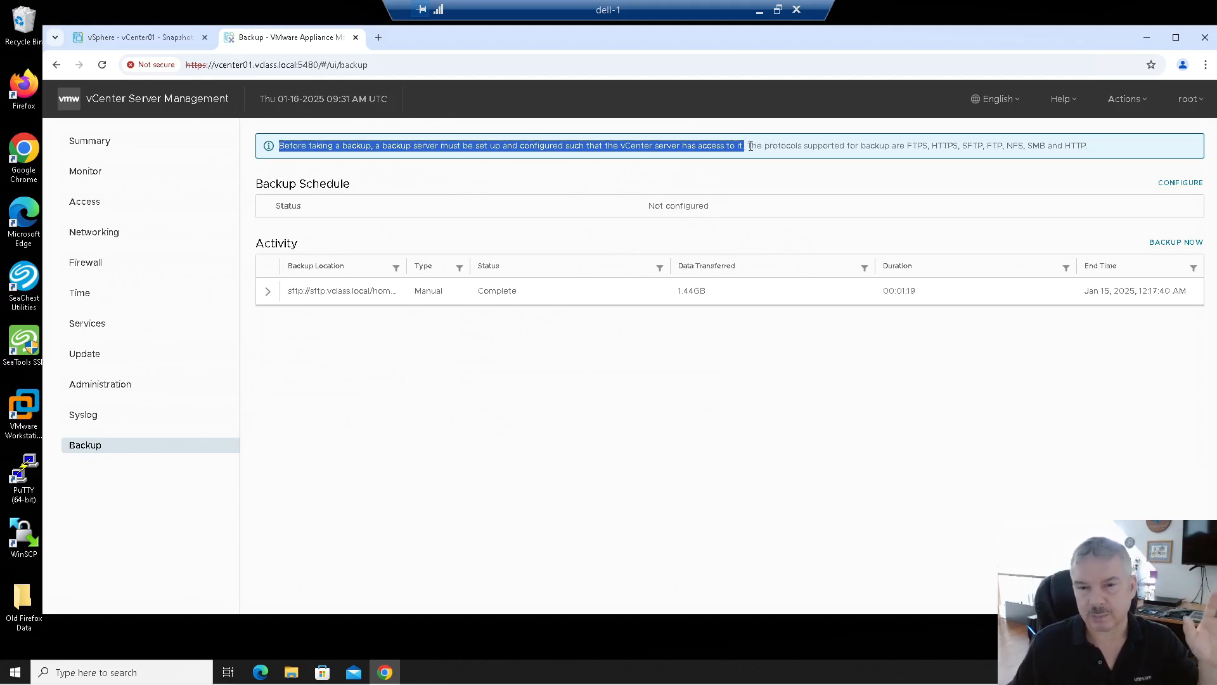
left_click(749, 145)
left_click_drag(747, 145, 907, 146)
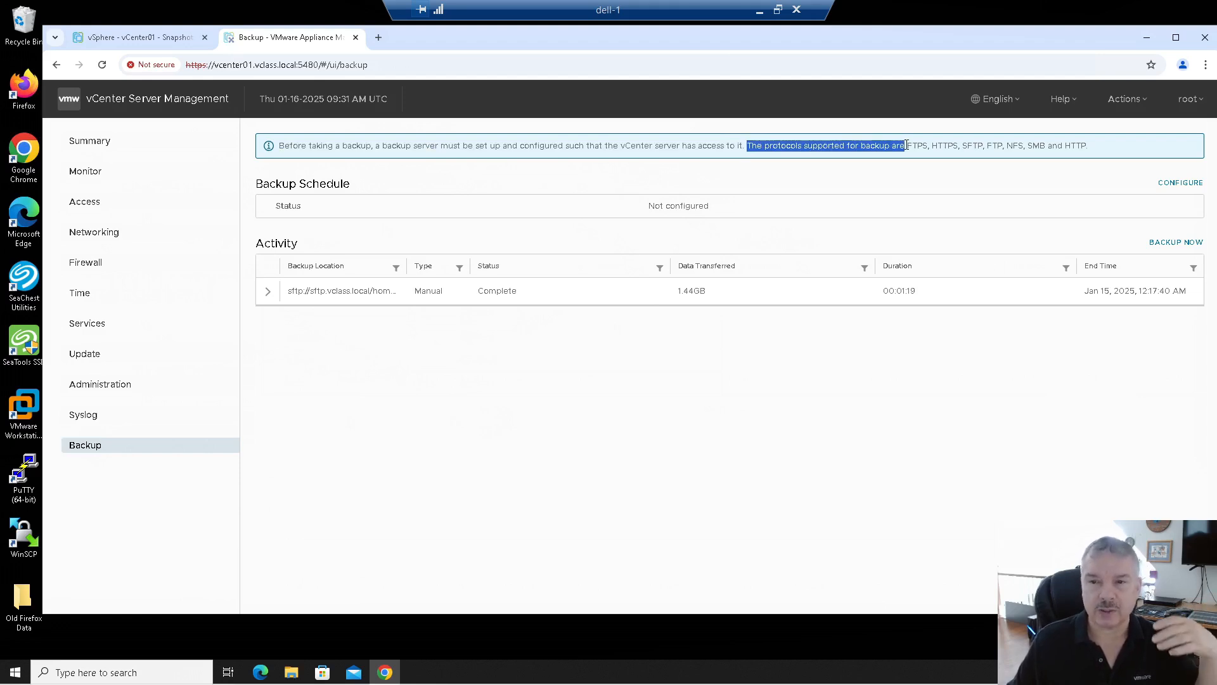
left_click_drag(907, 145, 1090, 147)
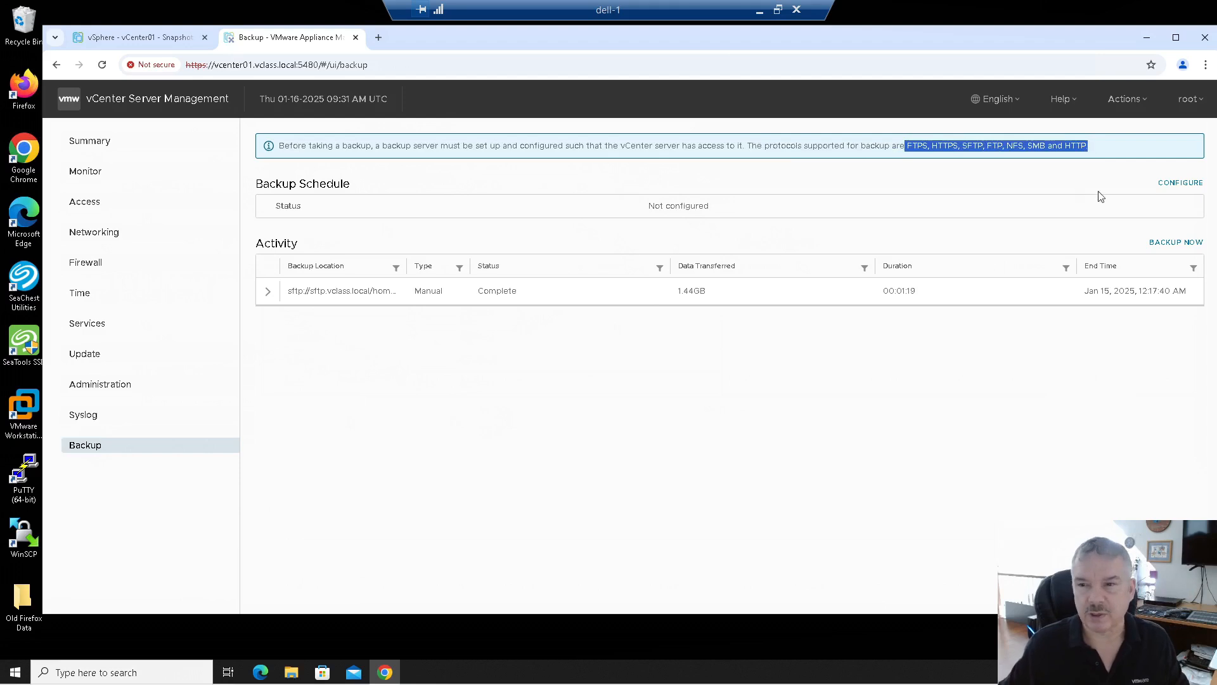
left_click(1184, 181)
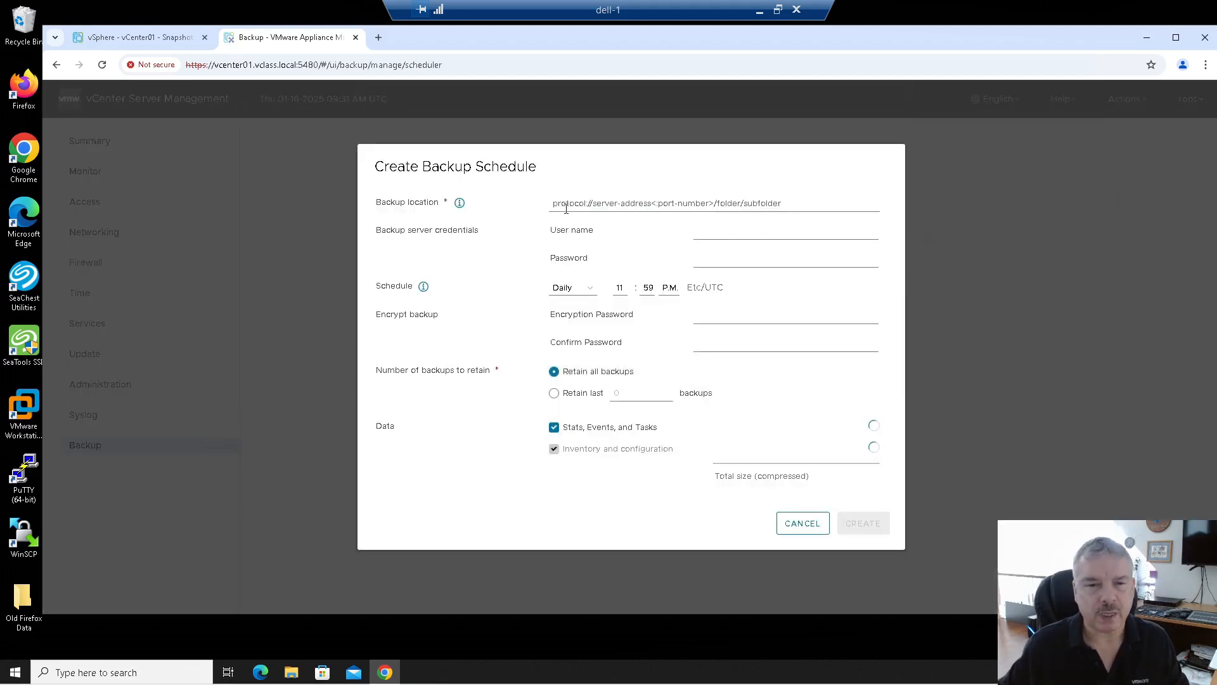
Step: Set the backup location to sftp://sftp.vclass.local/backup
left_click(578, 203)
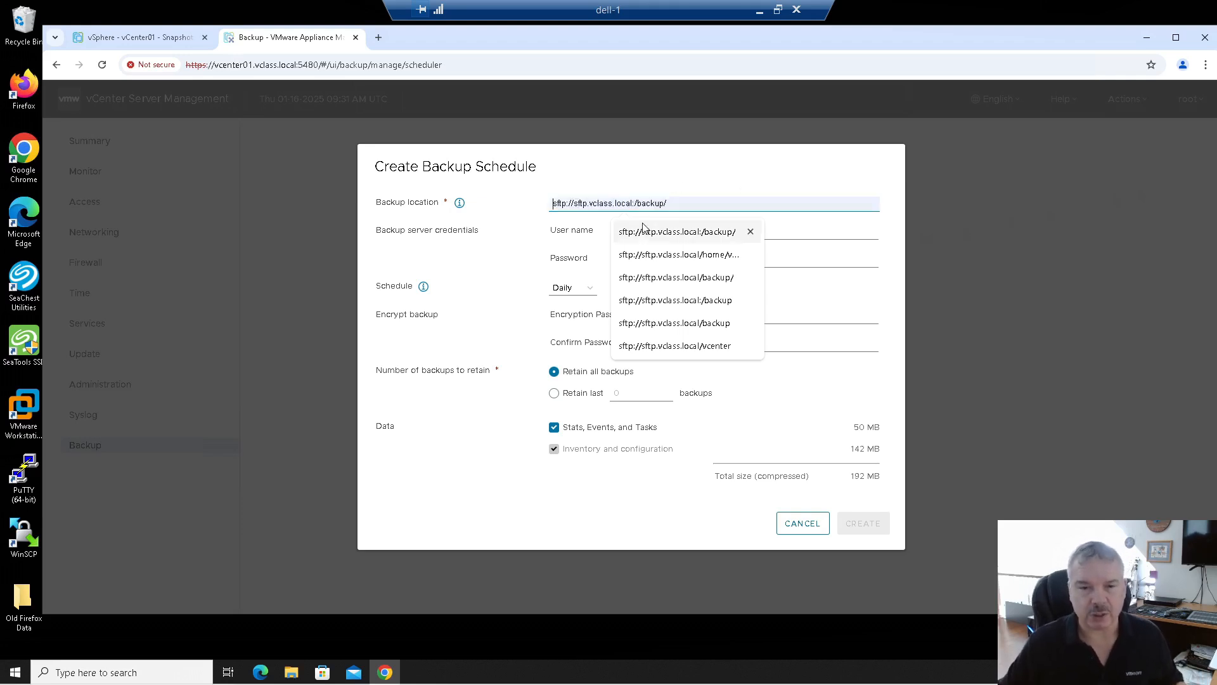
left_click(626, 257)
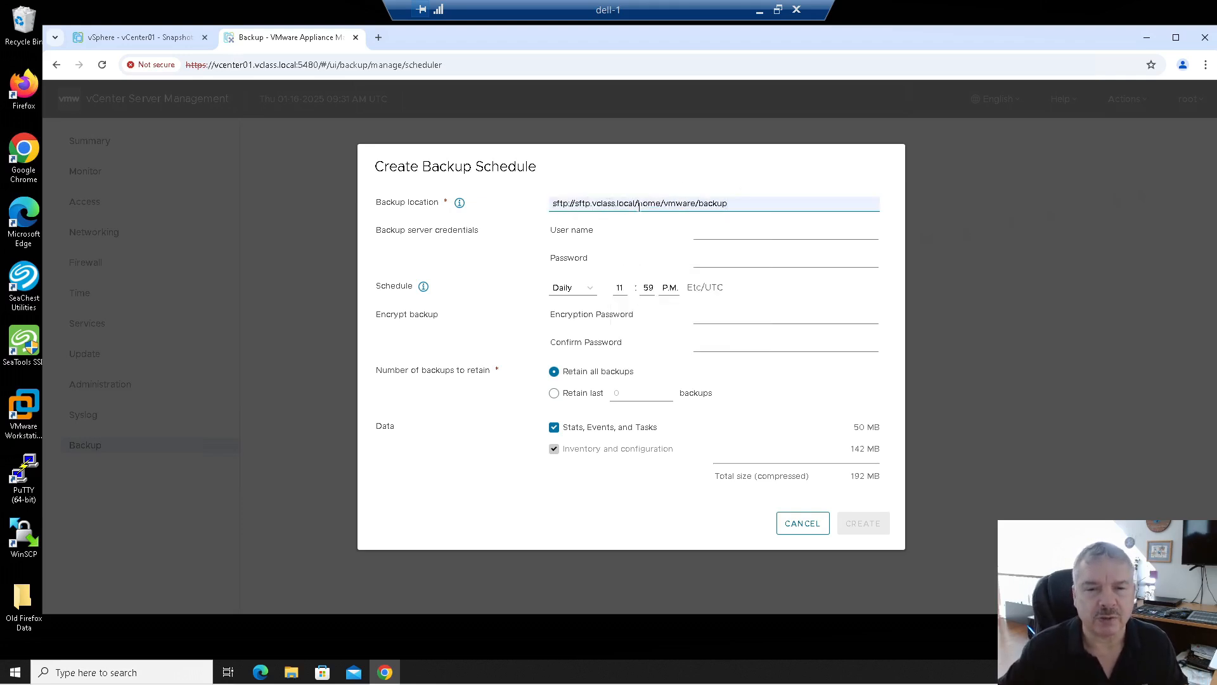
left_click_drag(636, 203, 794, 204)
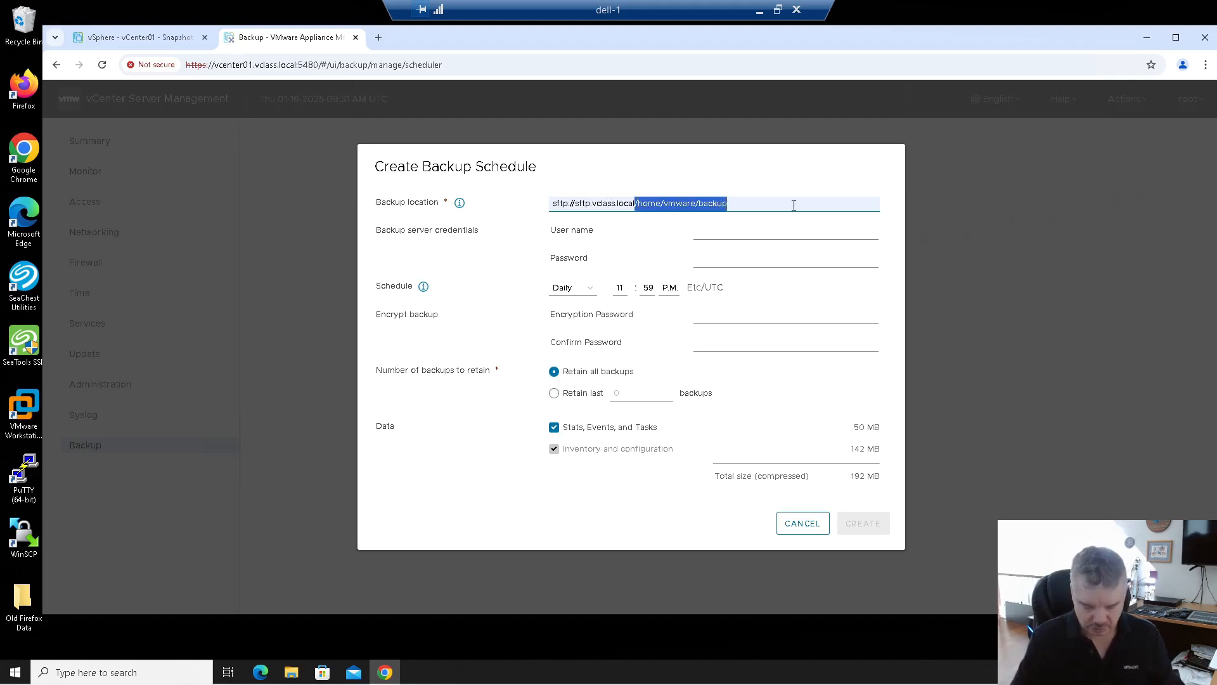
type("/backup")
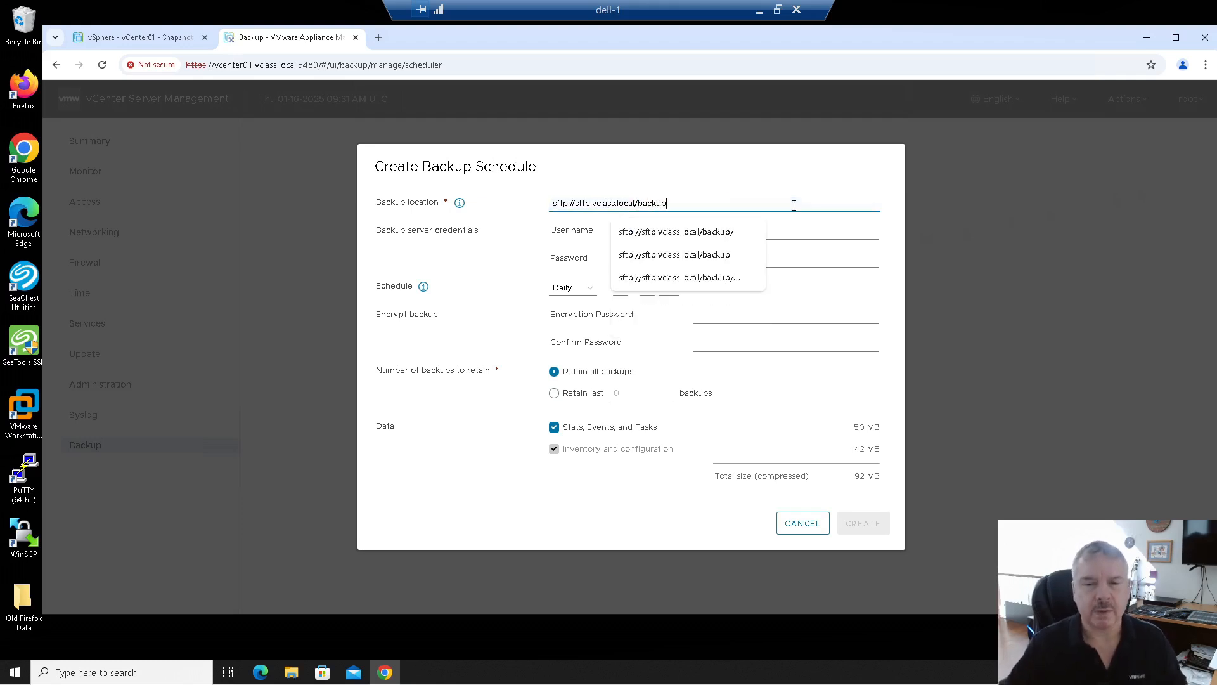
left_click(795, 191)
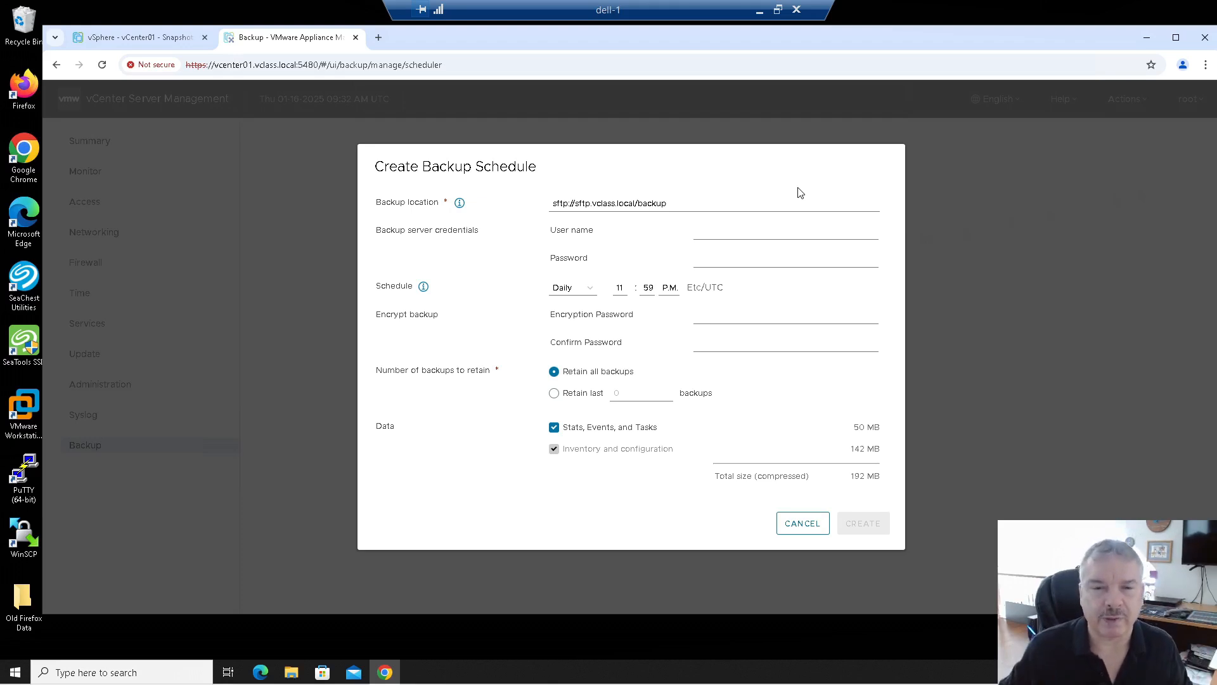
Step: Enter the SFTP backup server's user name and password
left_click(725, 235)
type("VM")
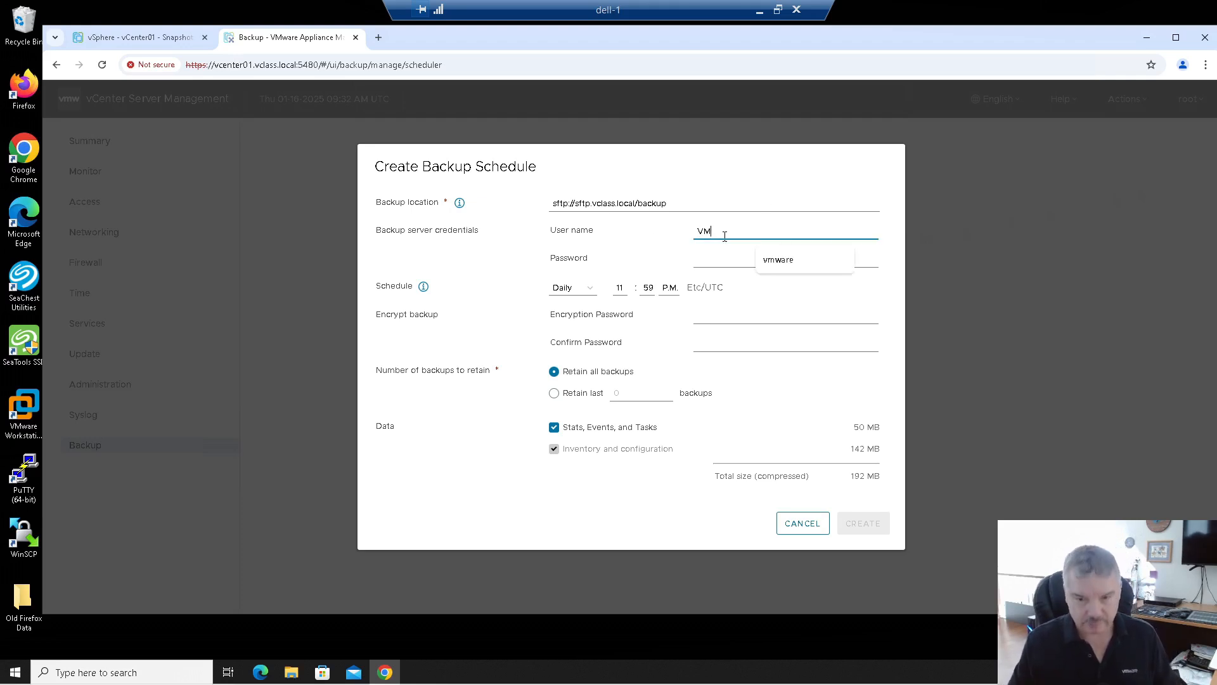
key("BackSpace")
key("BackSpace")
type("vmware")
key("Tab")
type("vmware")
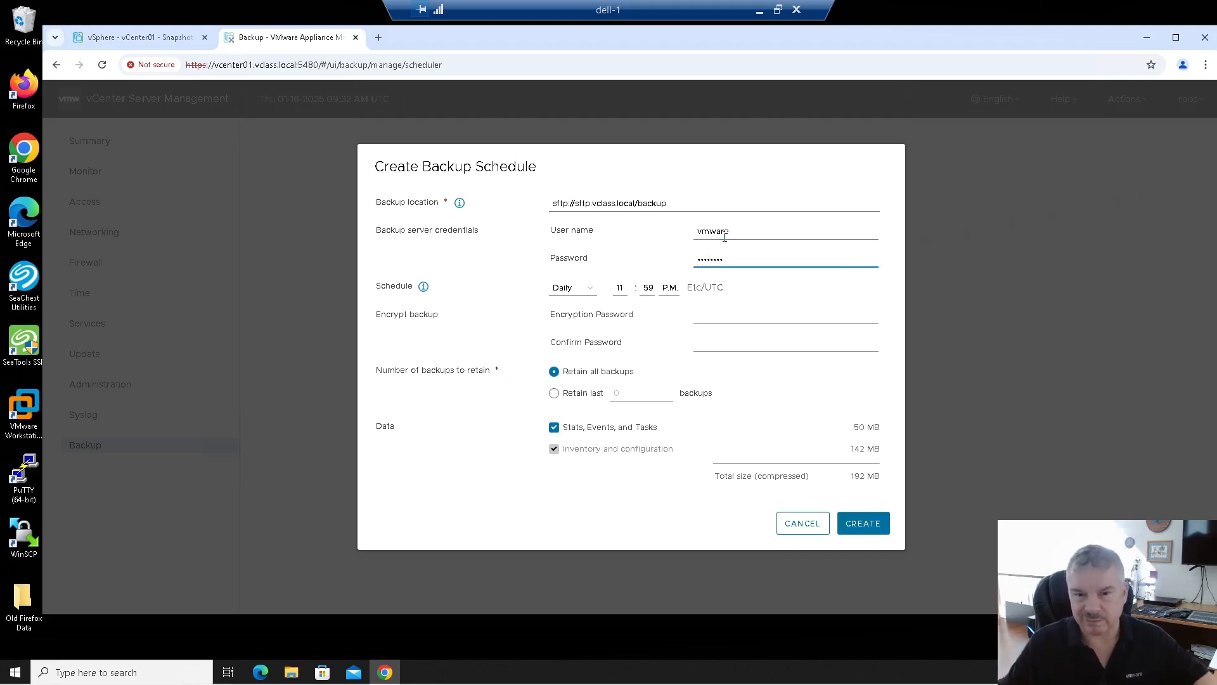
left_click(576, 291)
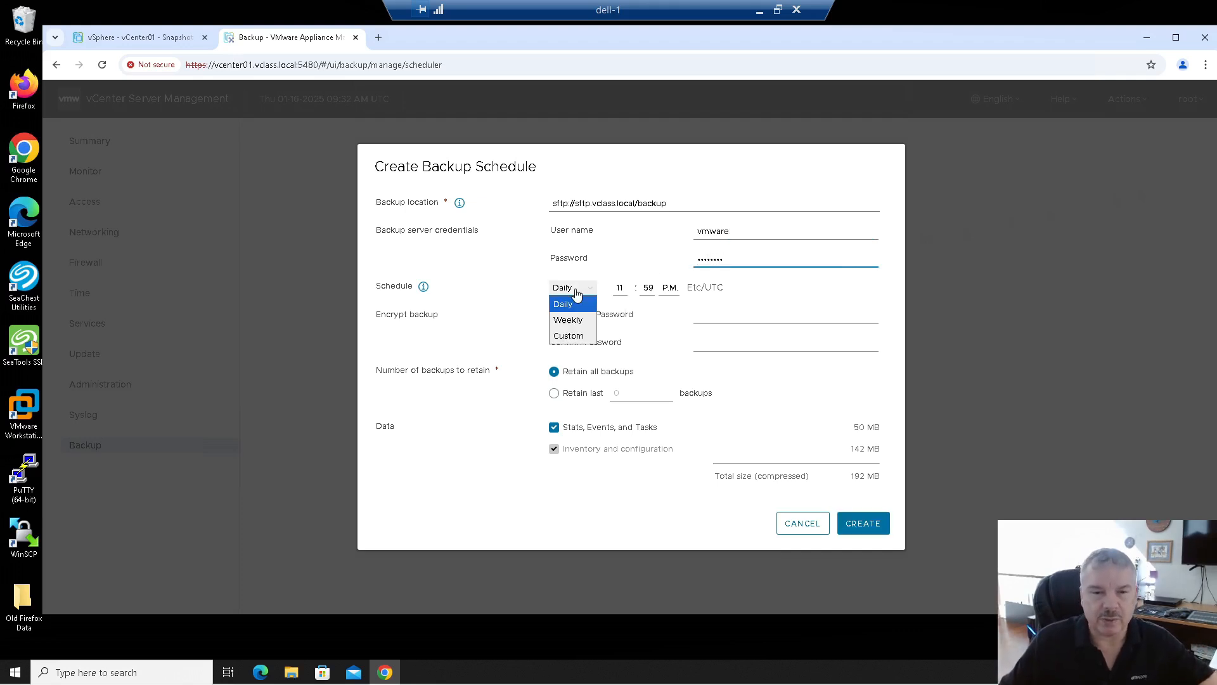
Step: Set the backup schedule to Weekly, Sunday at 11:59 PM
left_click(569, 336)
left_click(574, 256)
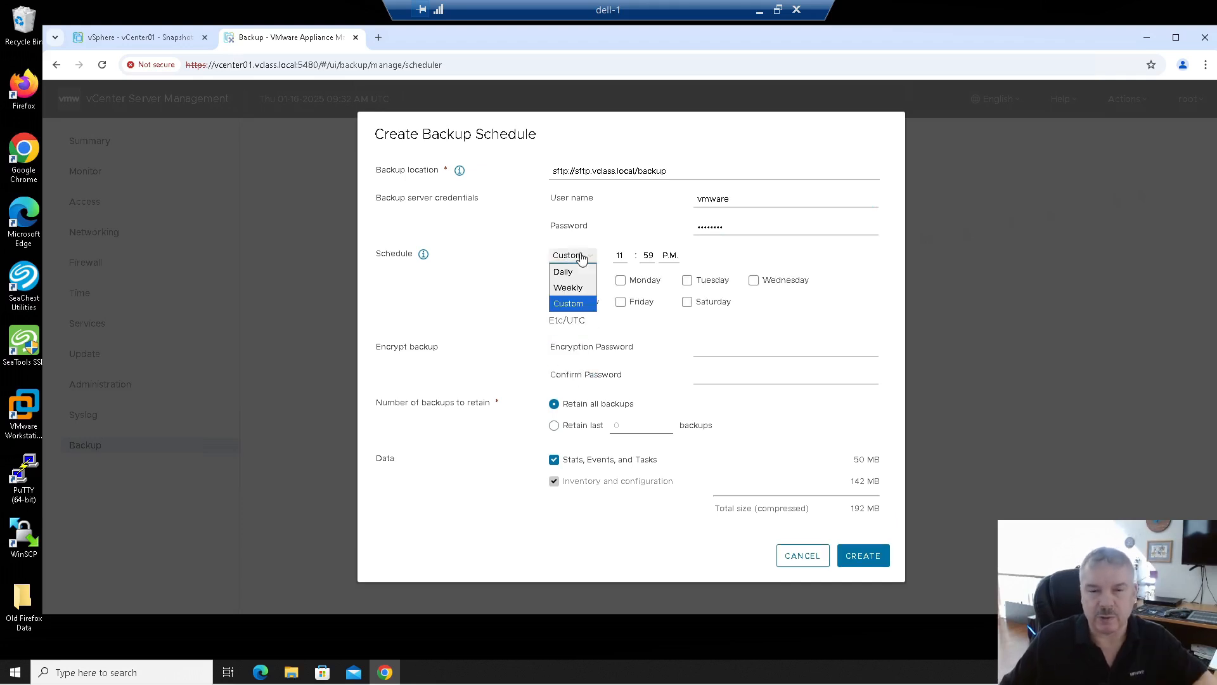
left_click(579, 286)
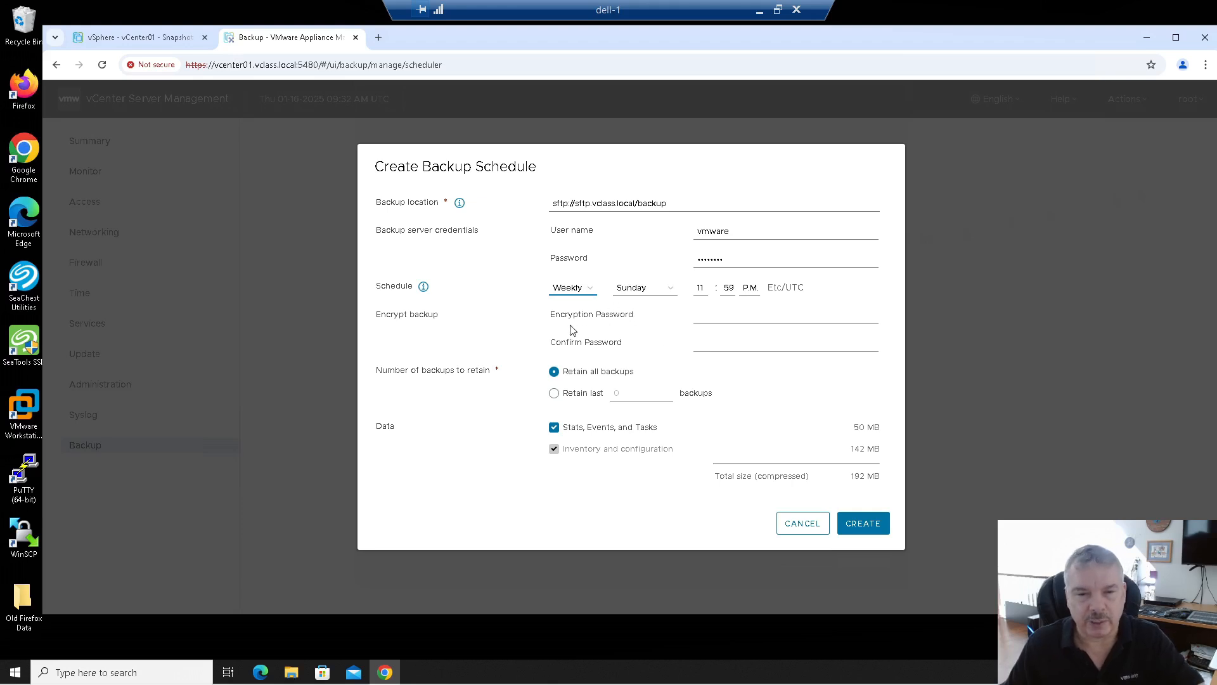
left_click_drag(556, 315, 628, 343)
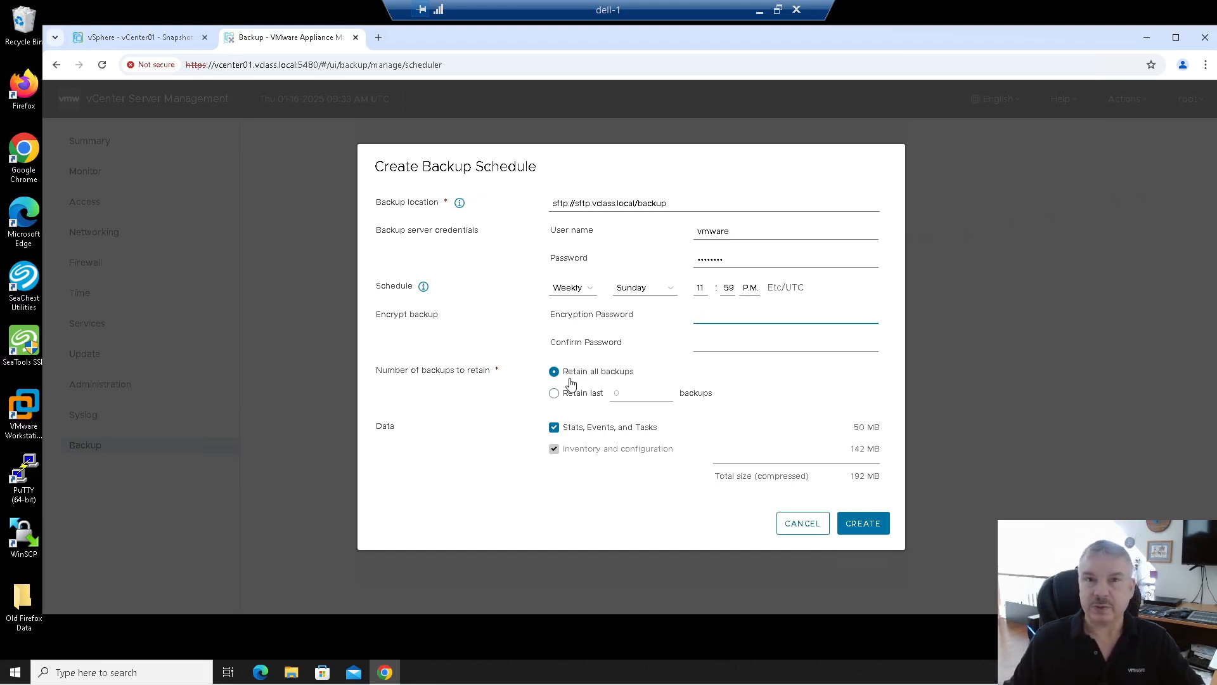
Step: Retain only the last 2 backups and create the weekly schedule
left_click(565, 399)
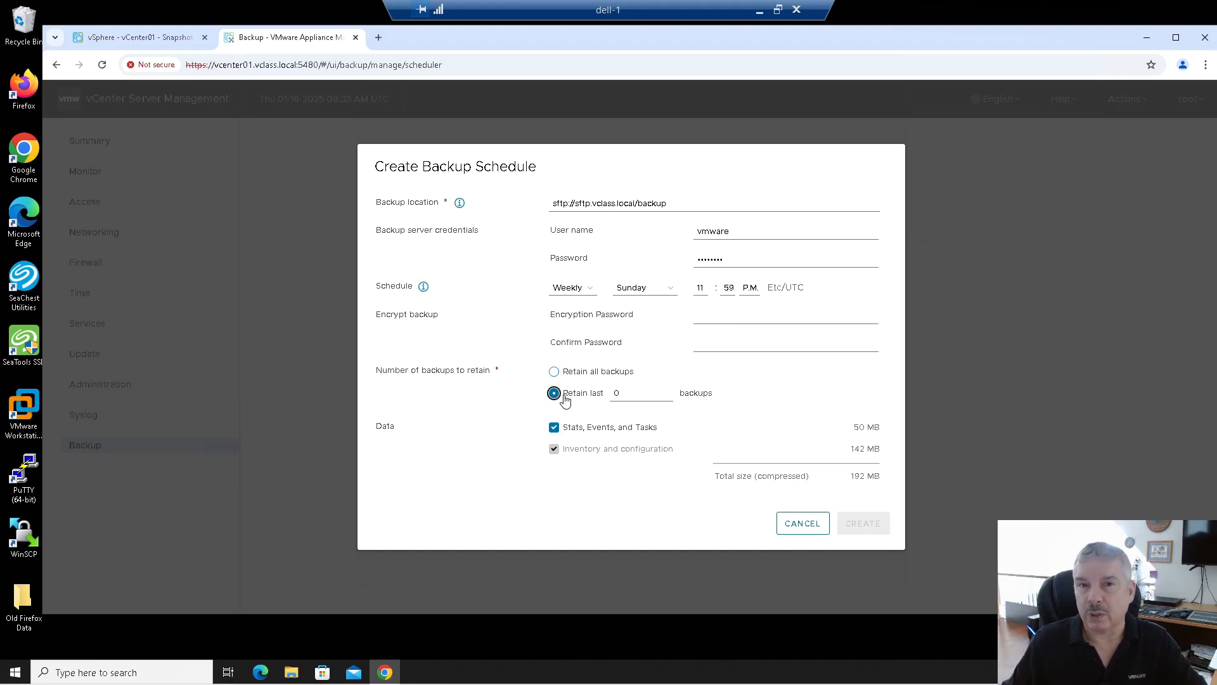
left_click(570, 374)
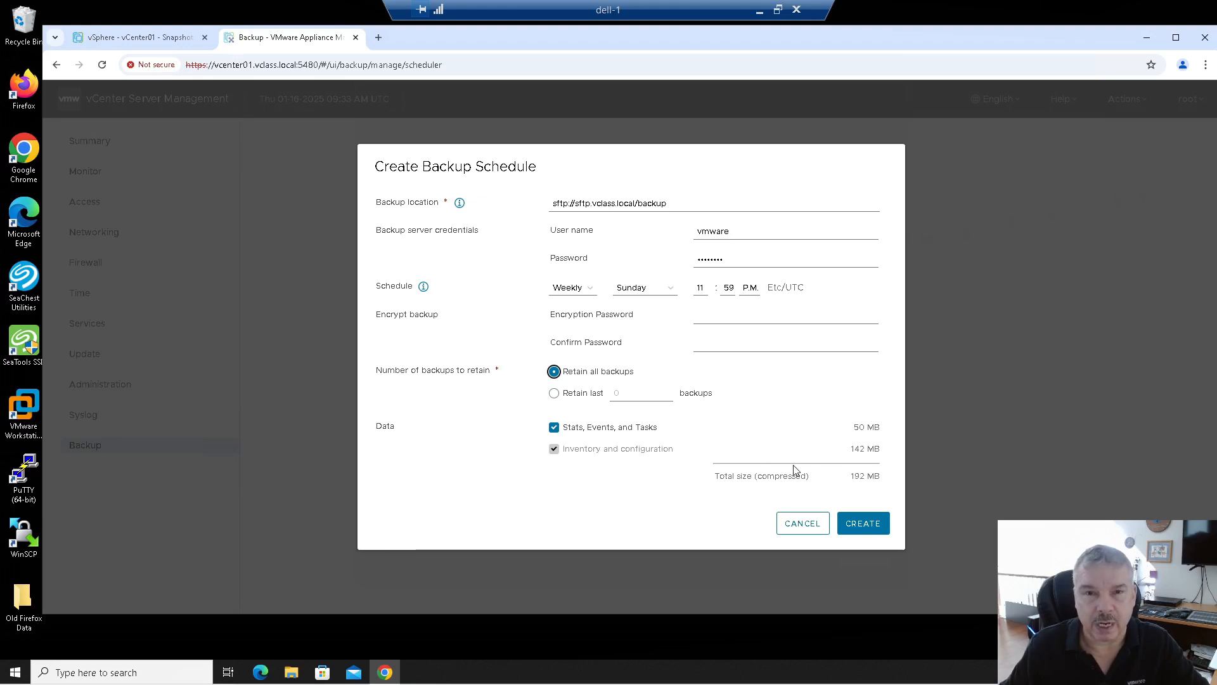
left_click(582, 394)
double_click(614, 394)
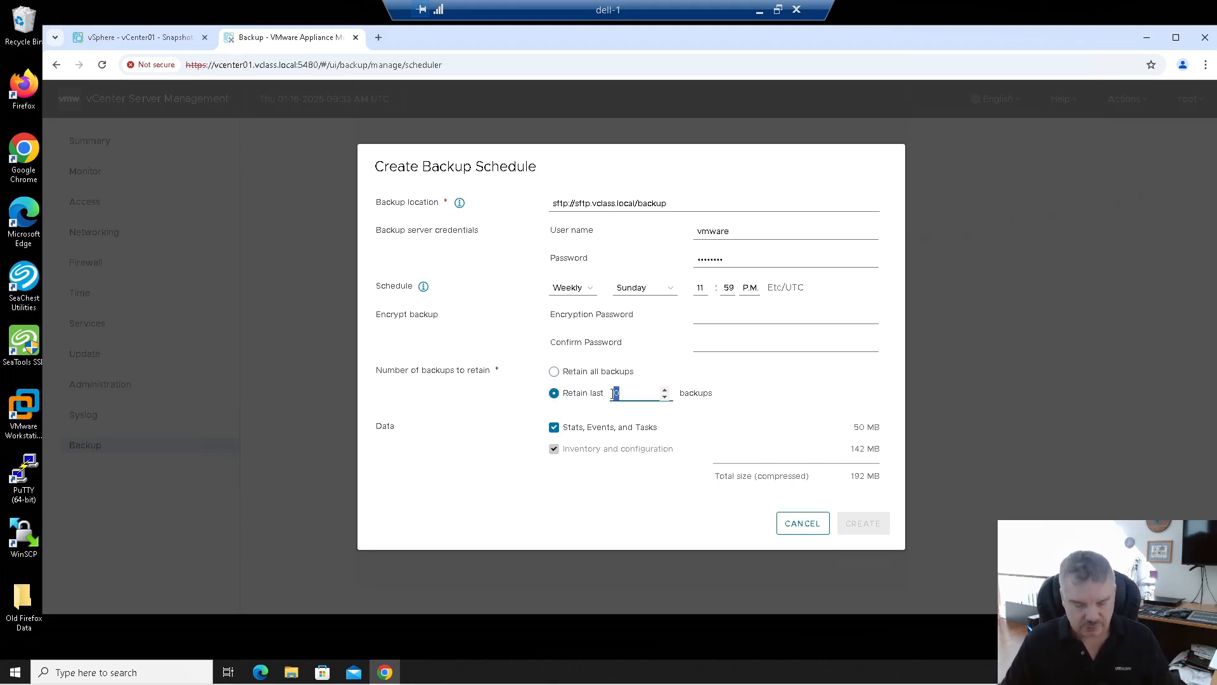
type("5")
key("BackSpace")
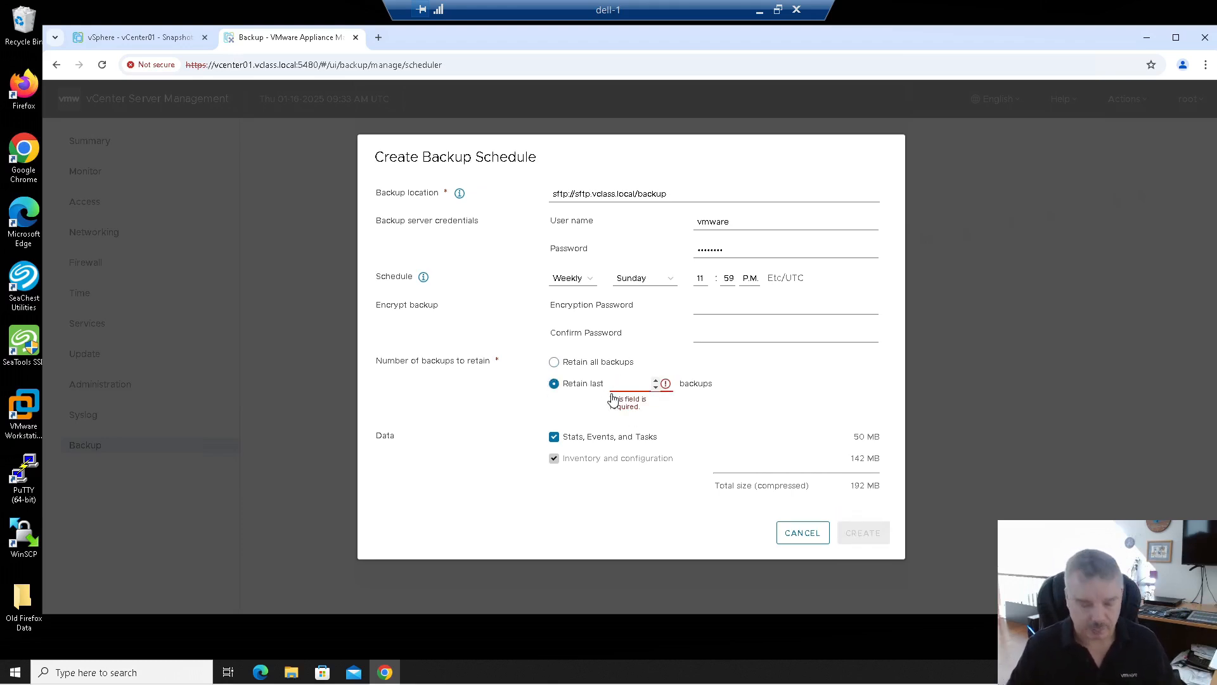
type("2")
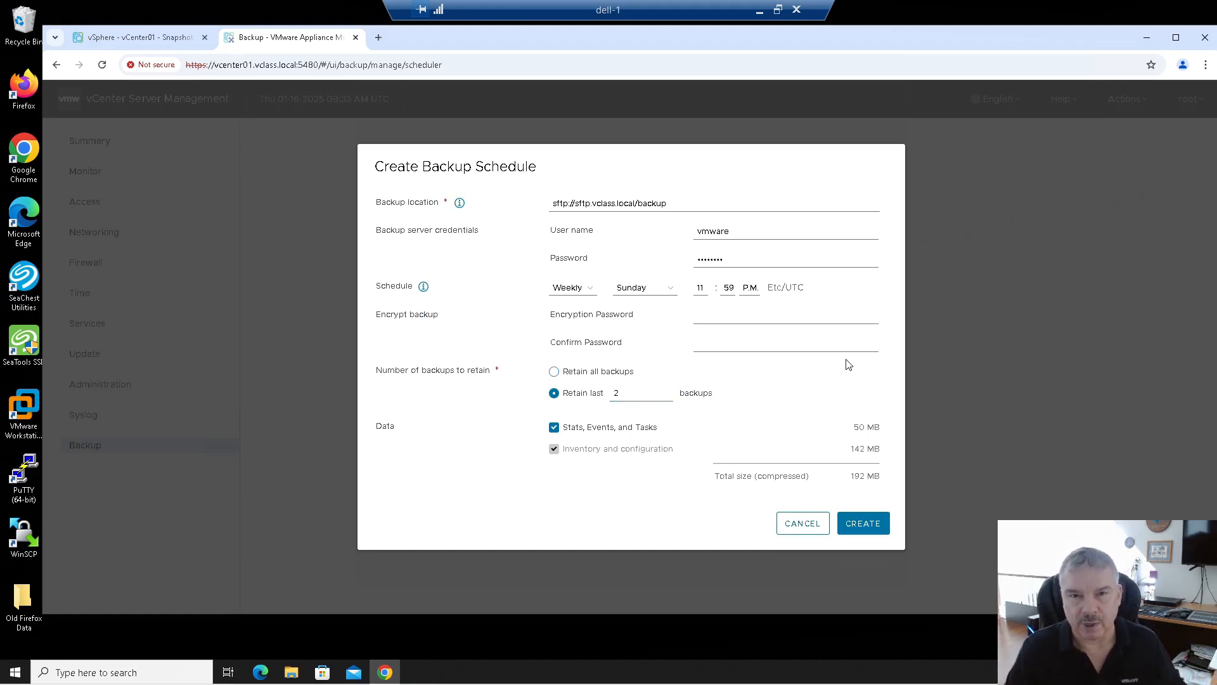
left_click(864, 526)
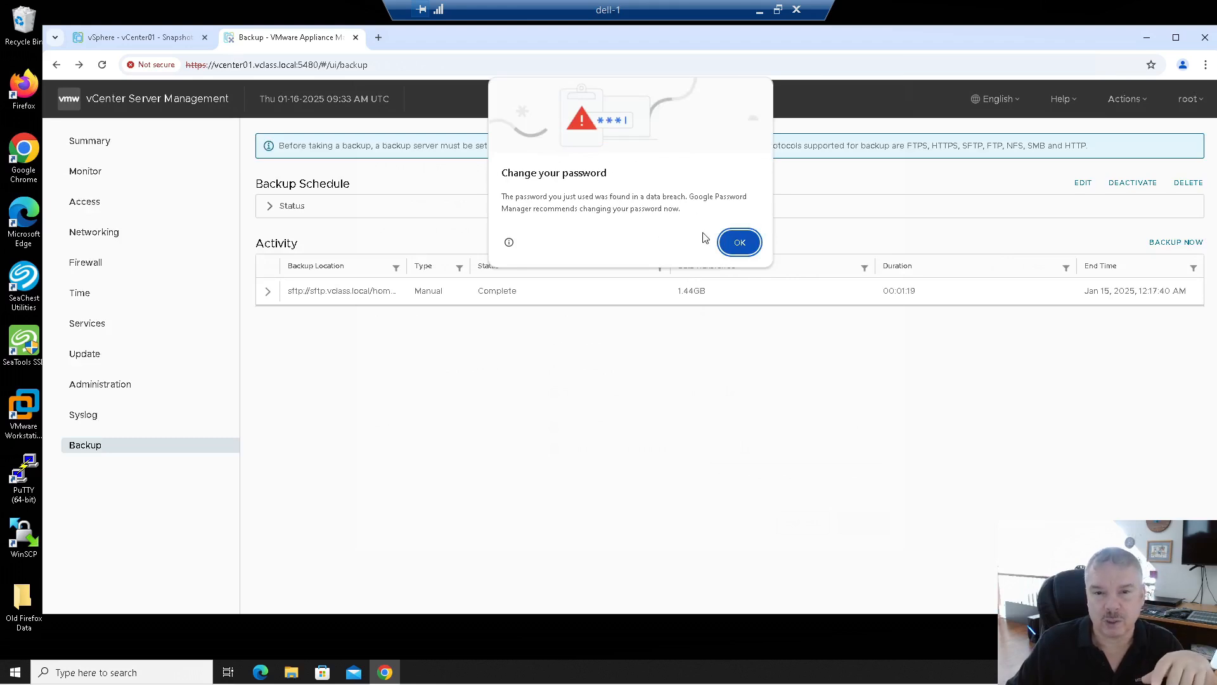
Step: Dismiss Chrome's password warning to see the schedule marked Activated
left_click(734, 246)
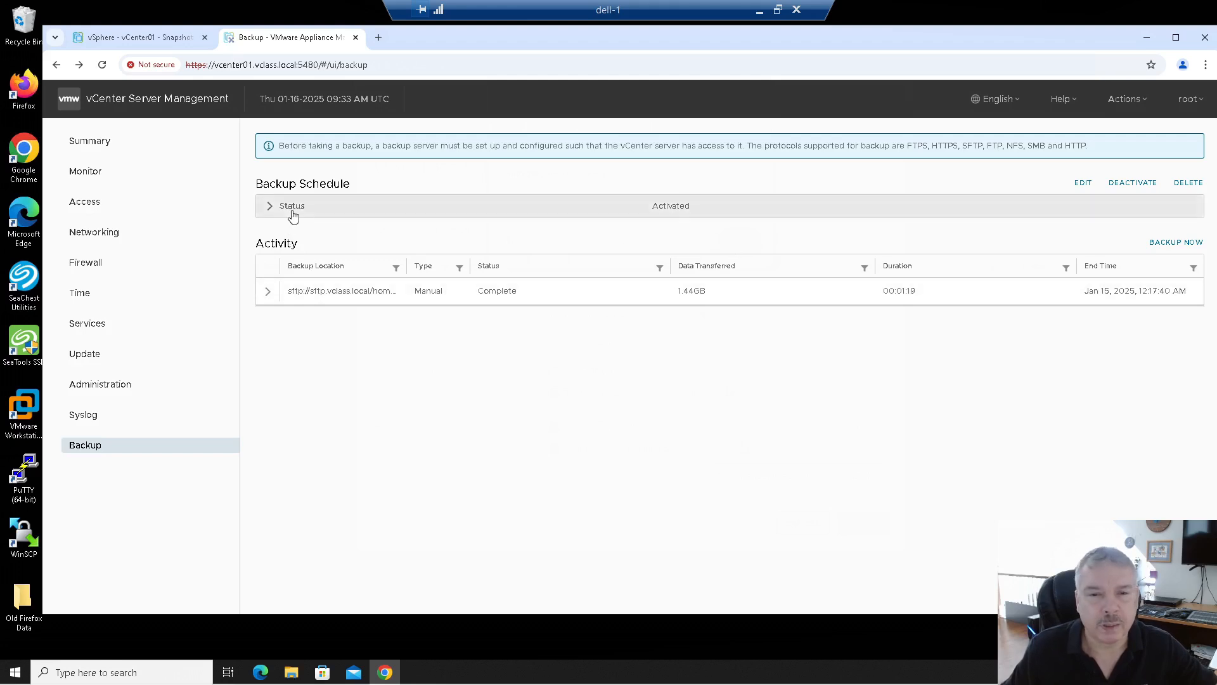
Step: Set up a manual backup reusing the scheduled location, entering the backup server password
left_click(1179, 243)
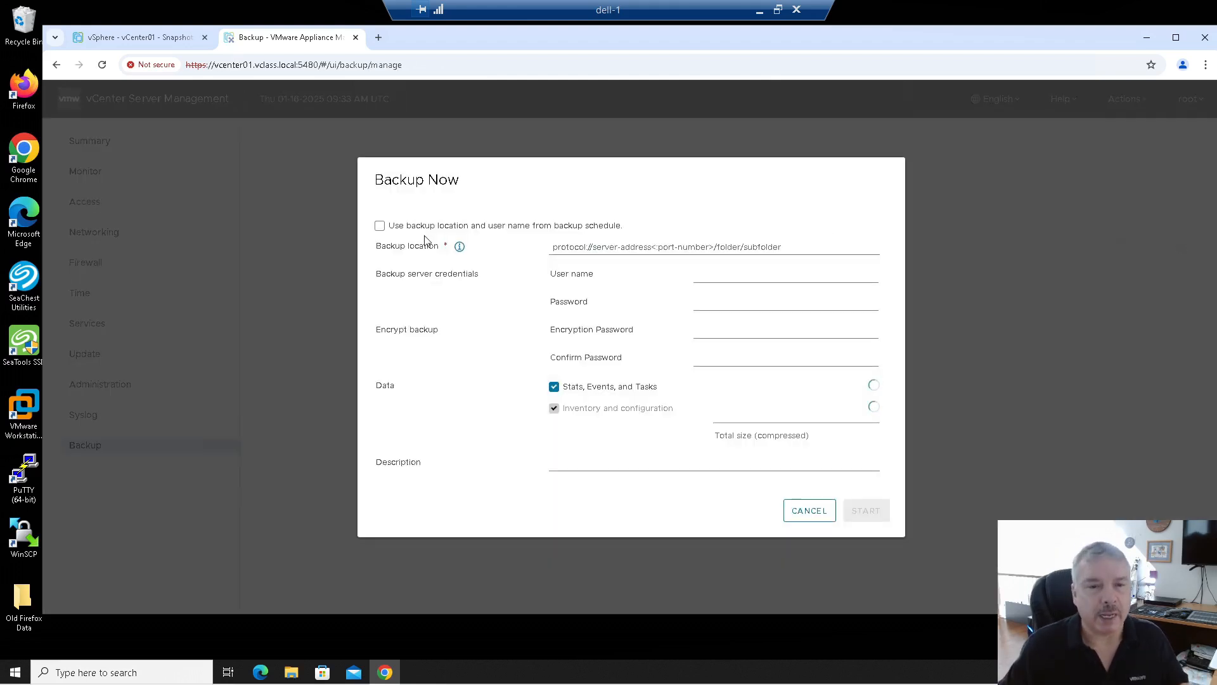
left_click(379, 228)
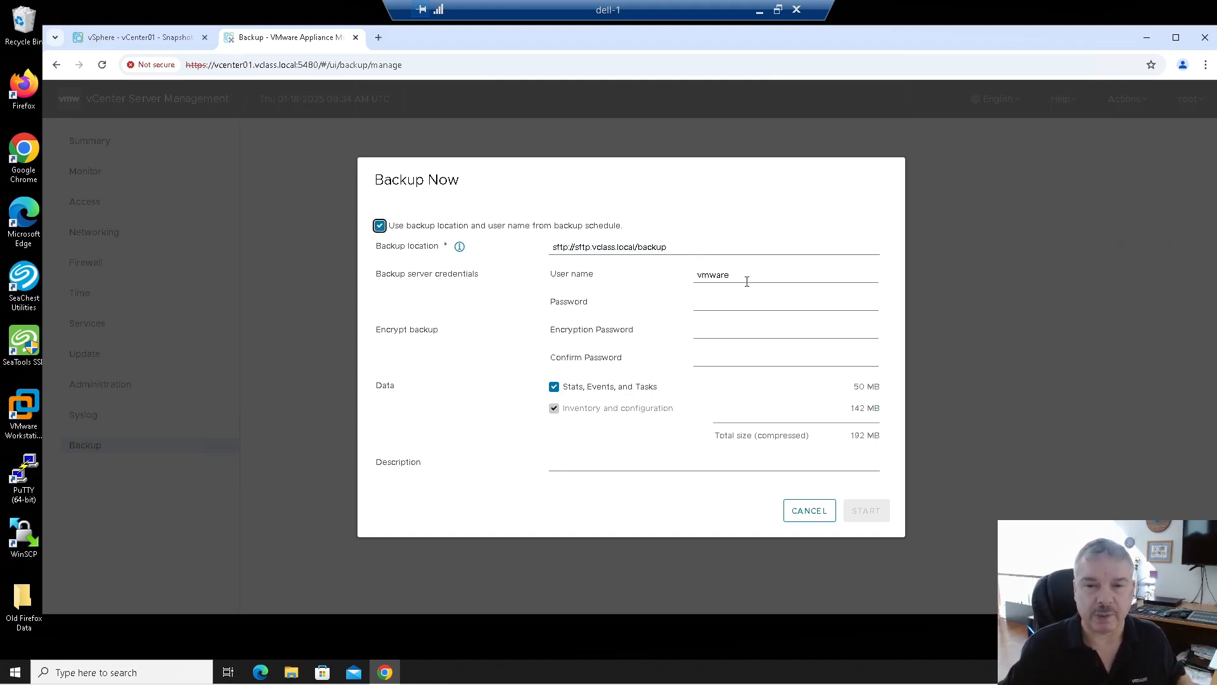
left_click(731, 305)
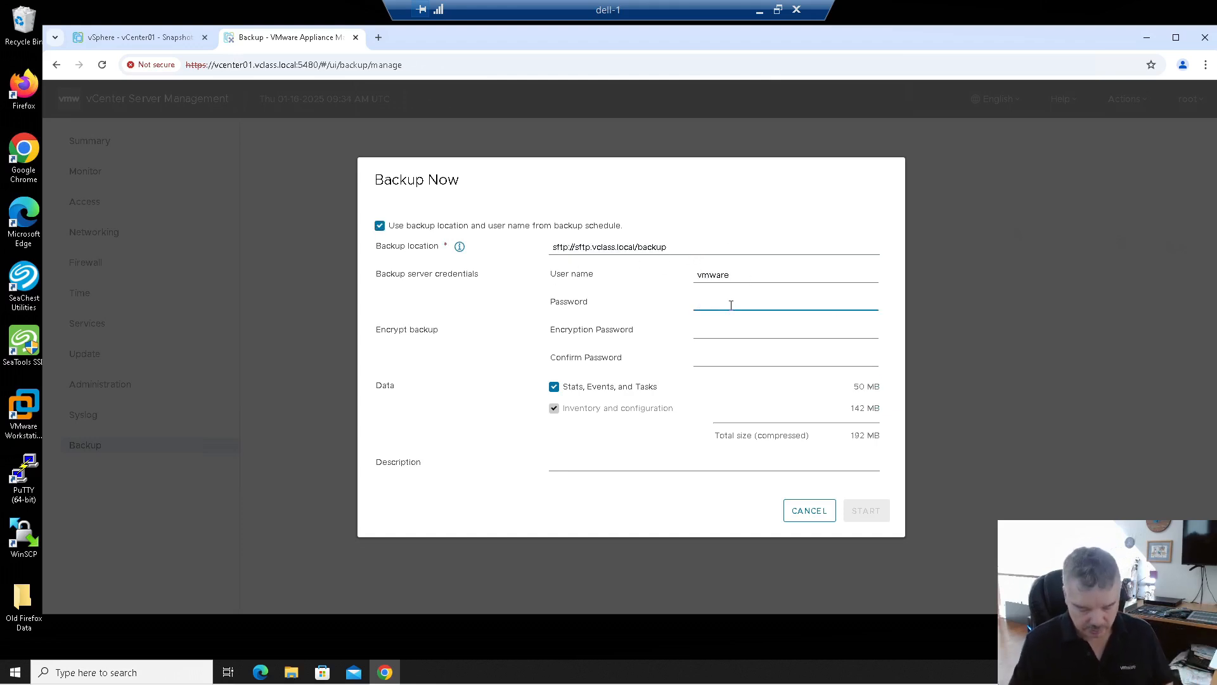
type("••")
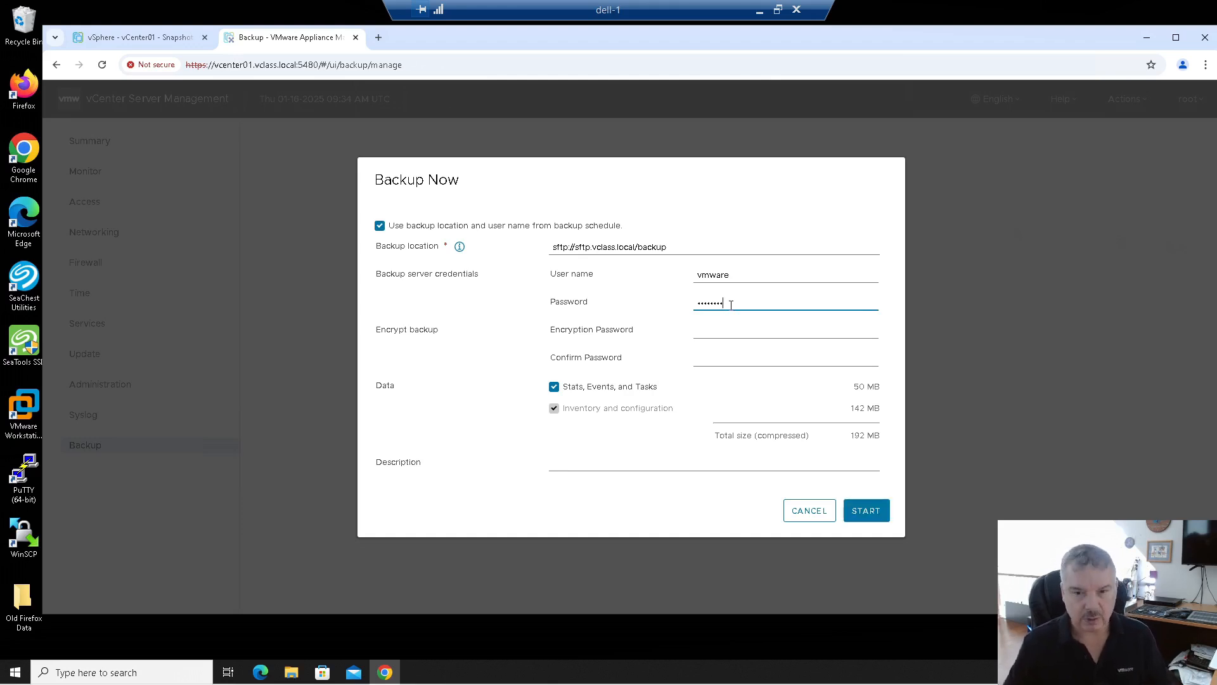
left_click(734, 334)
left_click(733, 353)
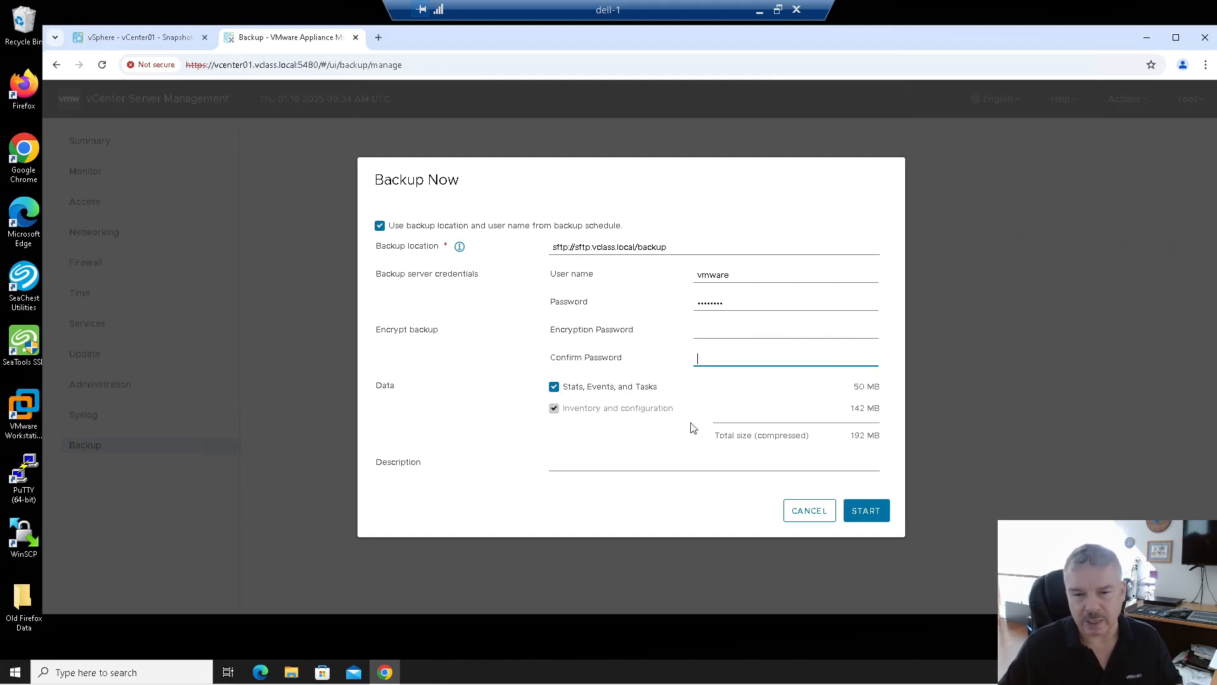
Step: Describe the backup as 'MY youtube demo backup' and start it
left_click(566, 459)
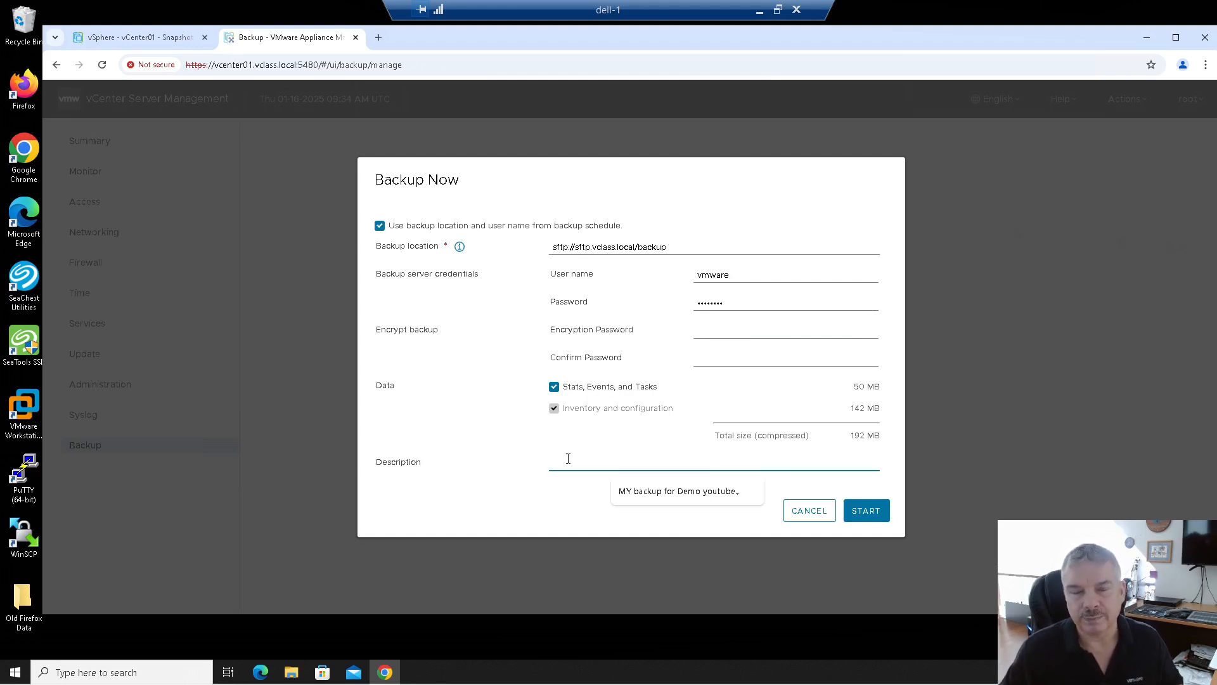
type("MY")
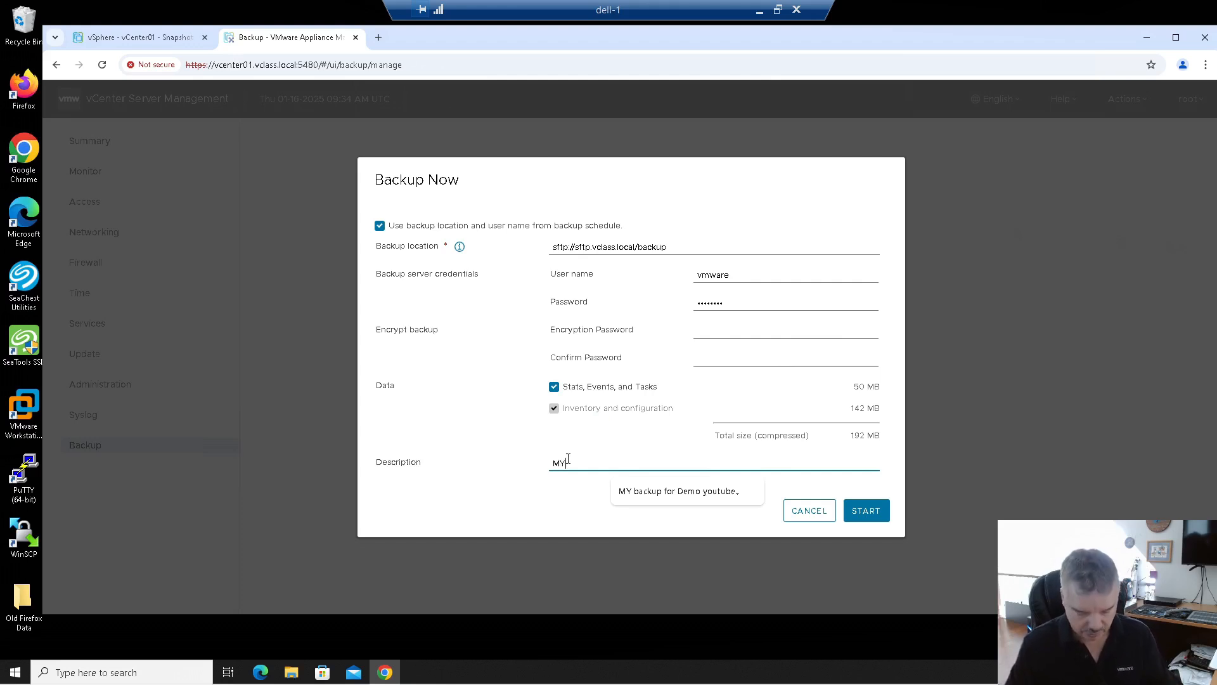
type(" youtube ")
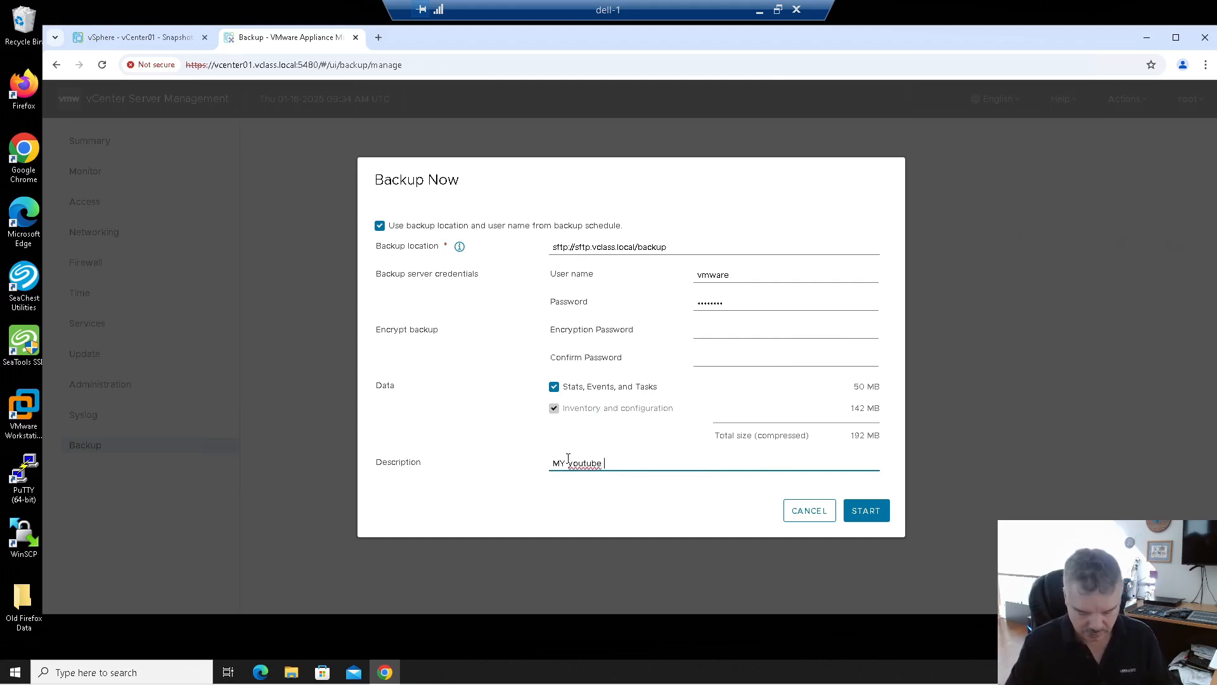
type("demo backup")
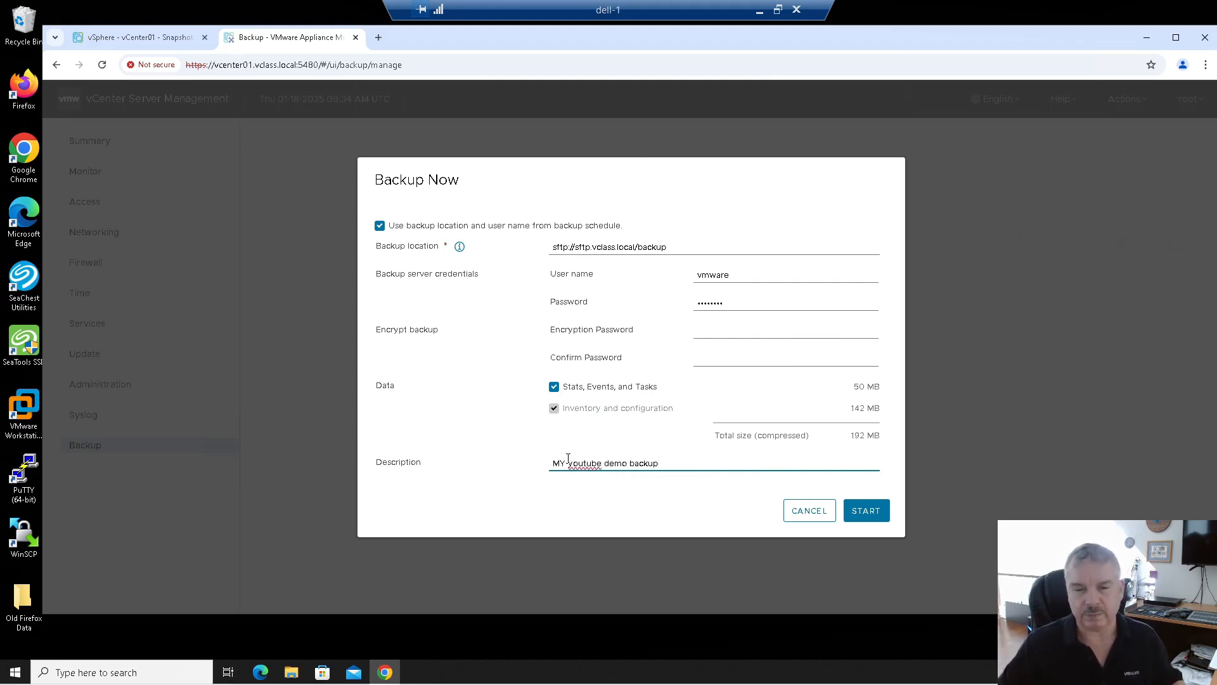
left_click(882, 509)
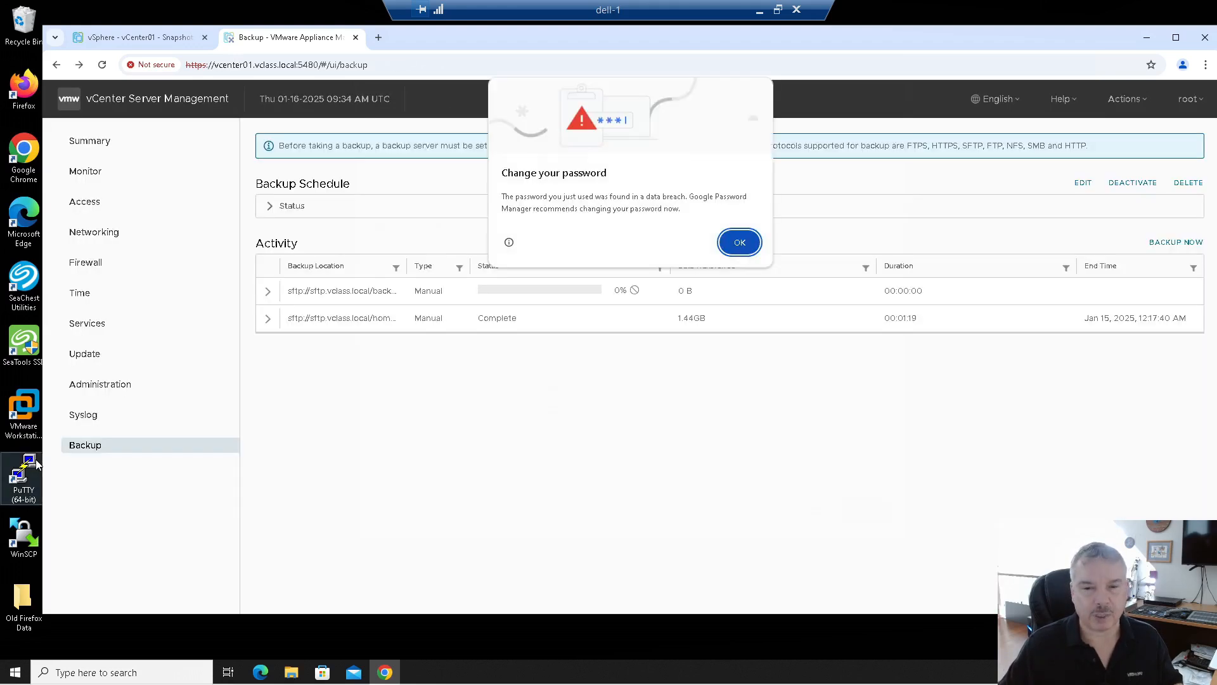
Step: Dismiss Chrome's password breach warning and view the failed backup's error info
left_click(738, 242)
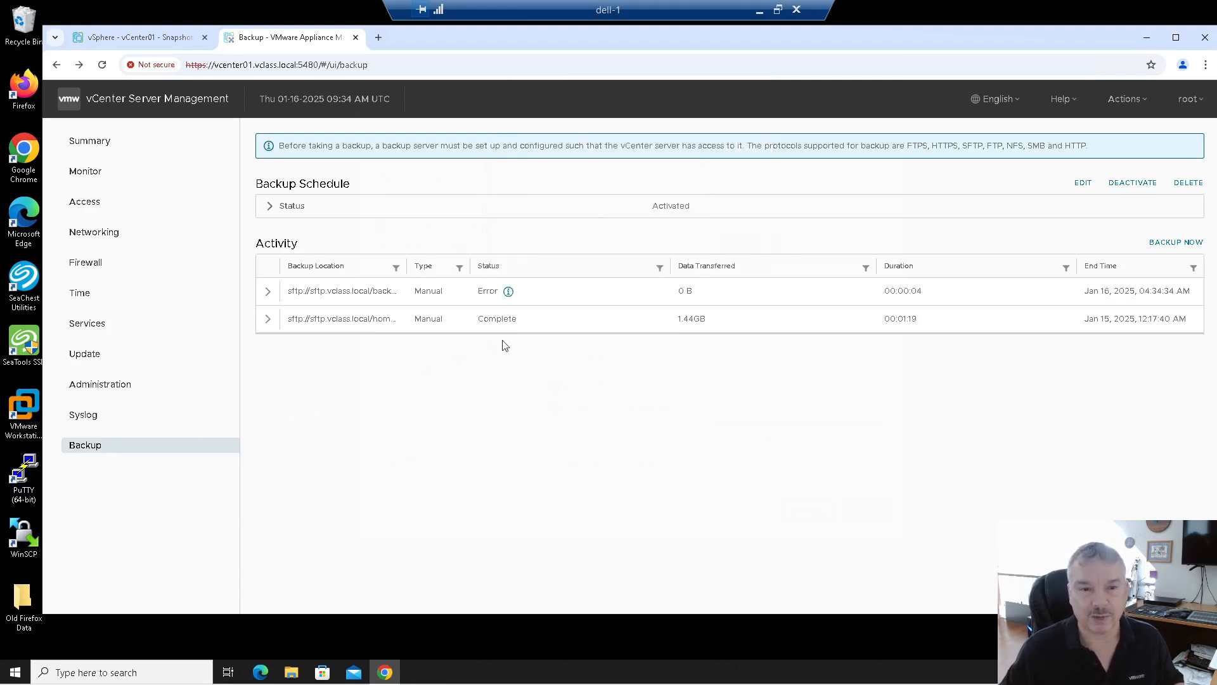
left_click(509, 291)
left_click(509, 293)
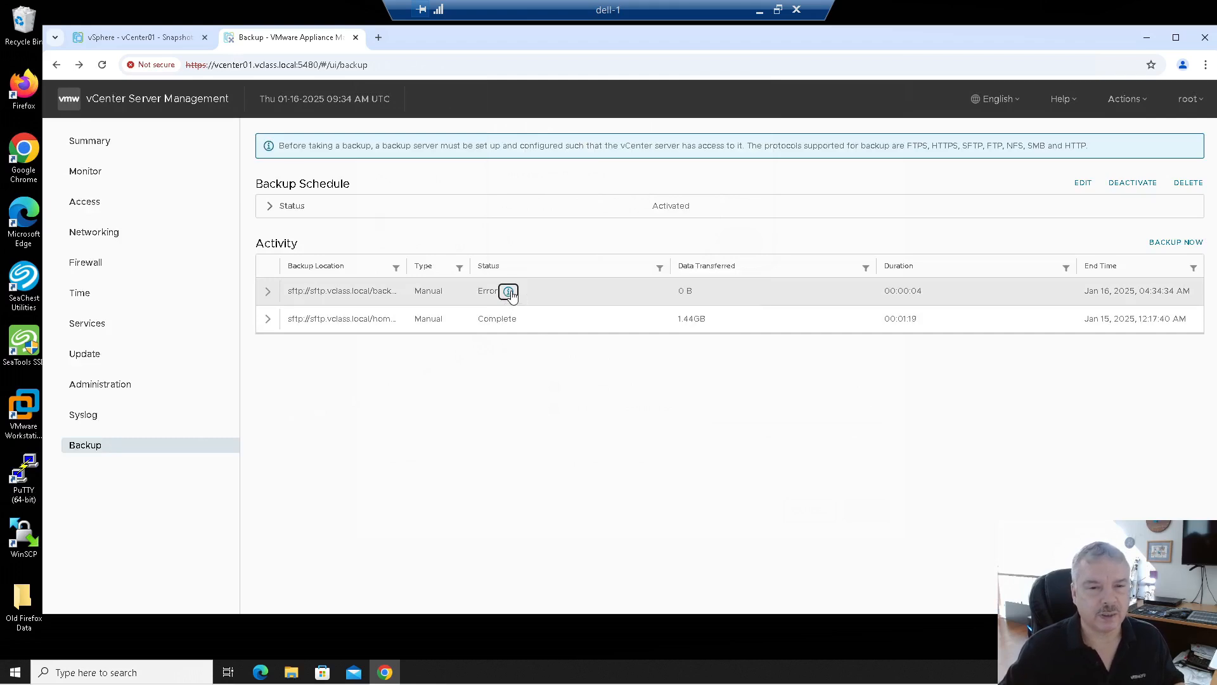
left_click(510, 292)
Step: Expand the failed backup row, select its 'Failed to create backup directory' message, and launch PuTTY
left_click(268, 291)
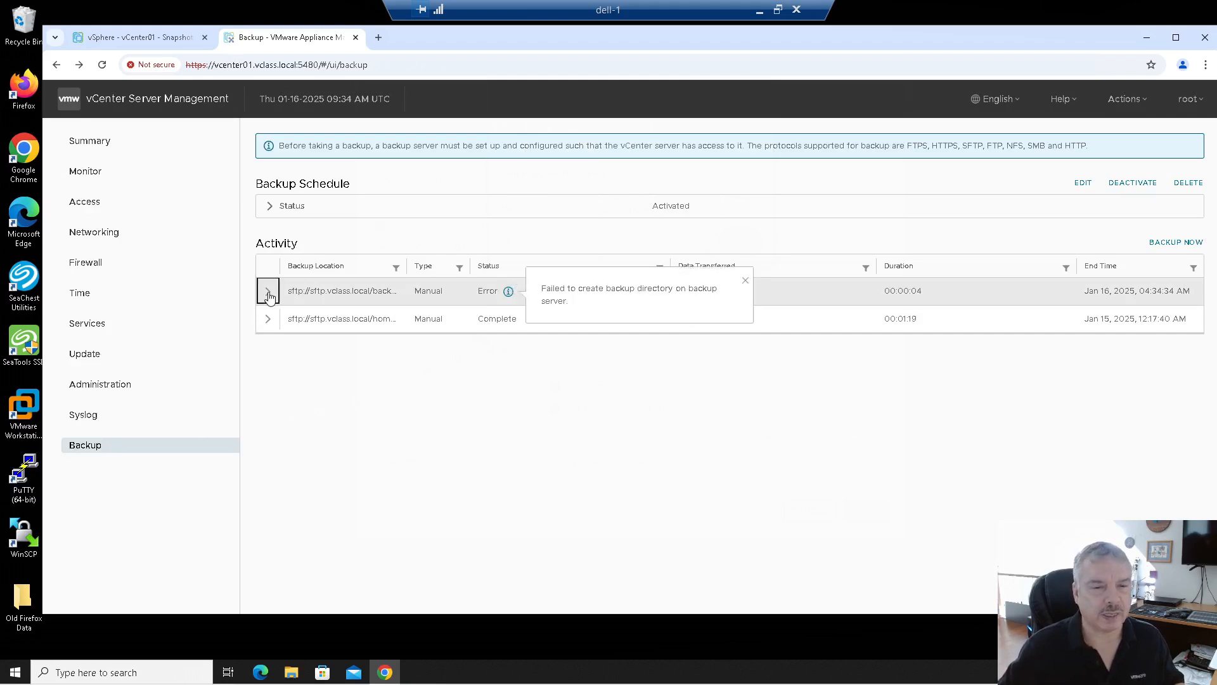
left_click_drag(520, 412, 726, 412)
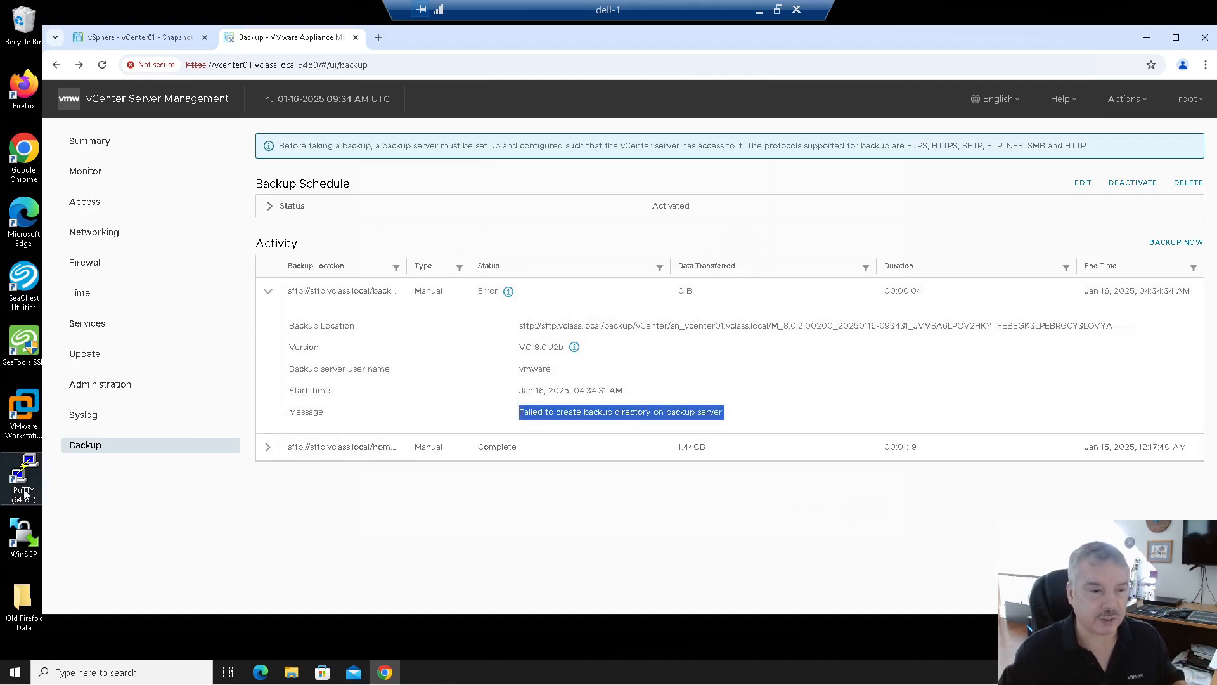
double_click(24, 493)
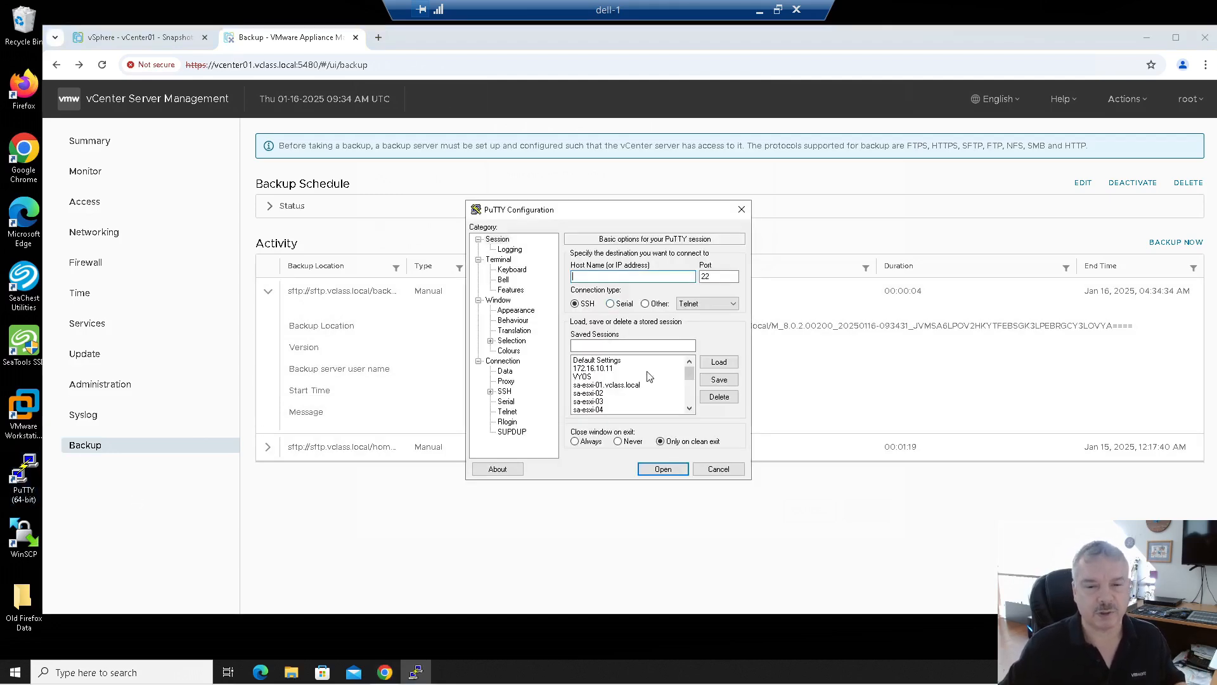
Step: Connect to the saved vcenter01.vclass.local PuTTY session and log in as root
scroll(650, 377, "down", 5)
left_click(609, 409)
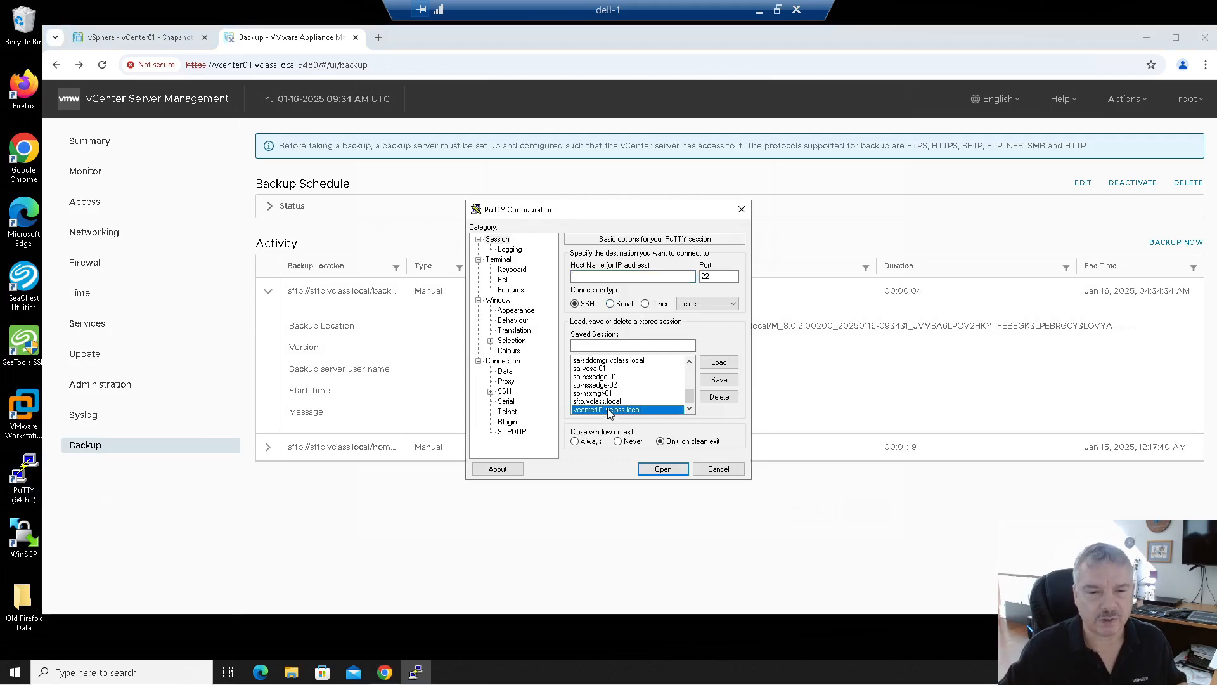
double_click(608, 409)
type("root")
key("Return")
key("Return")
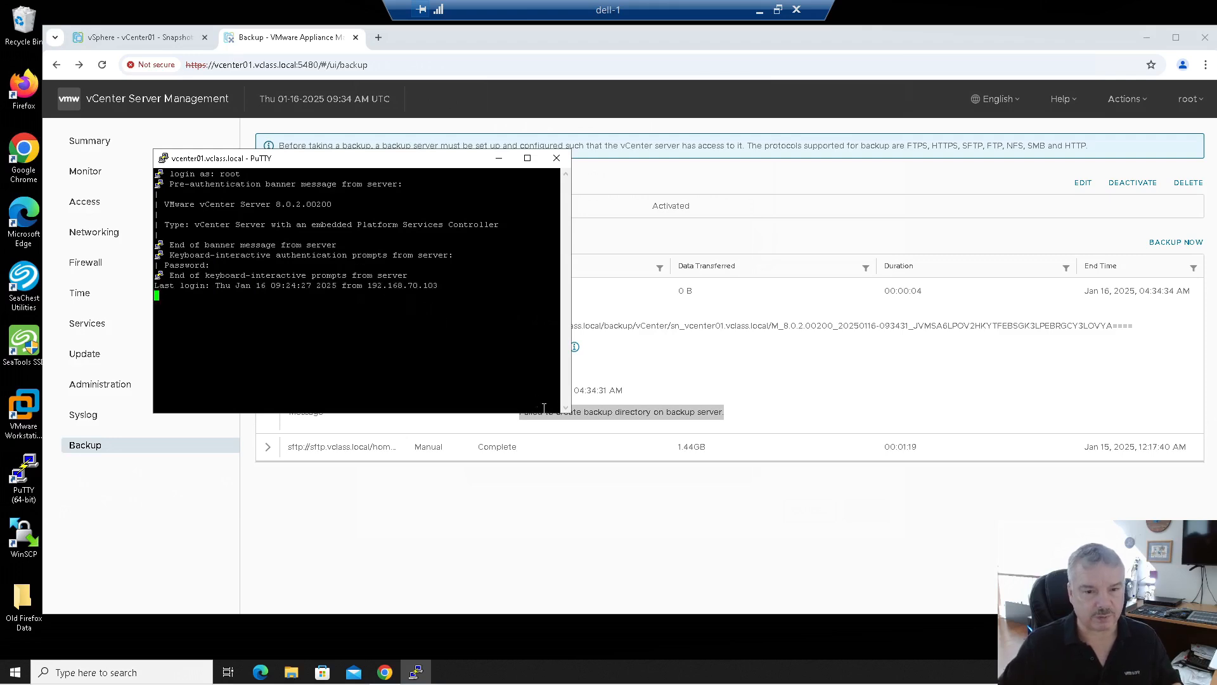
Step: Change the session font to Courier New 14-point, apply it, and enlarge the terminal window
left_click(163, 163)
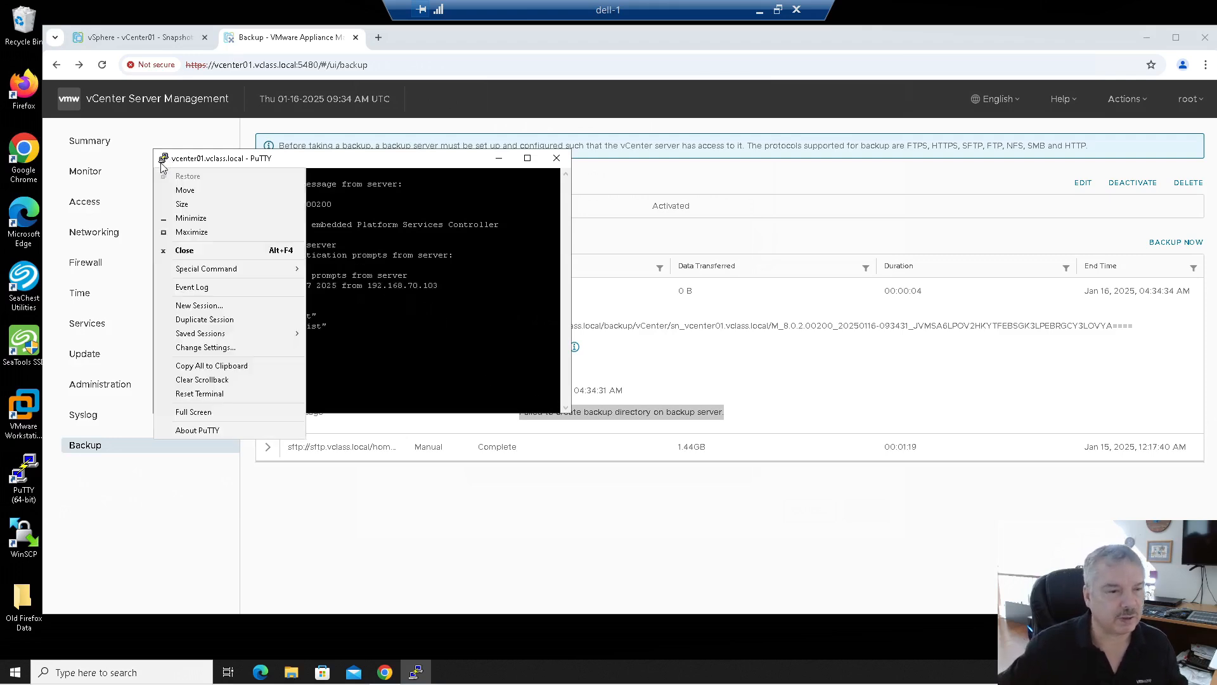
left_click(207, 348)
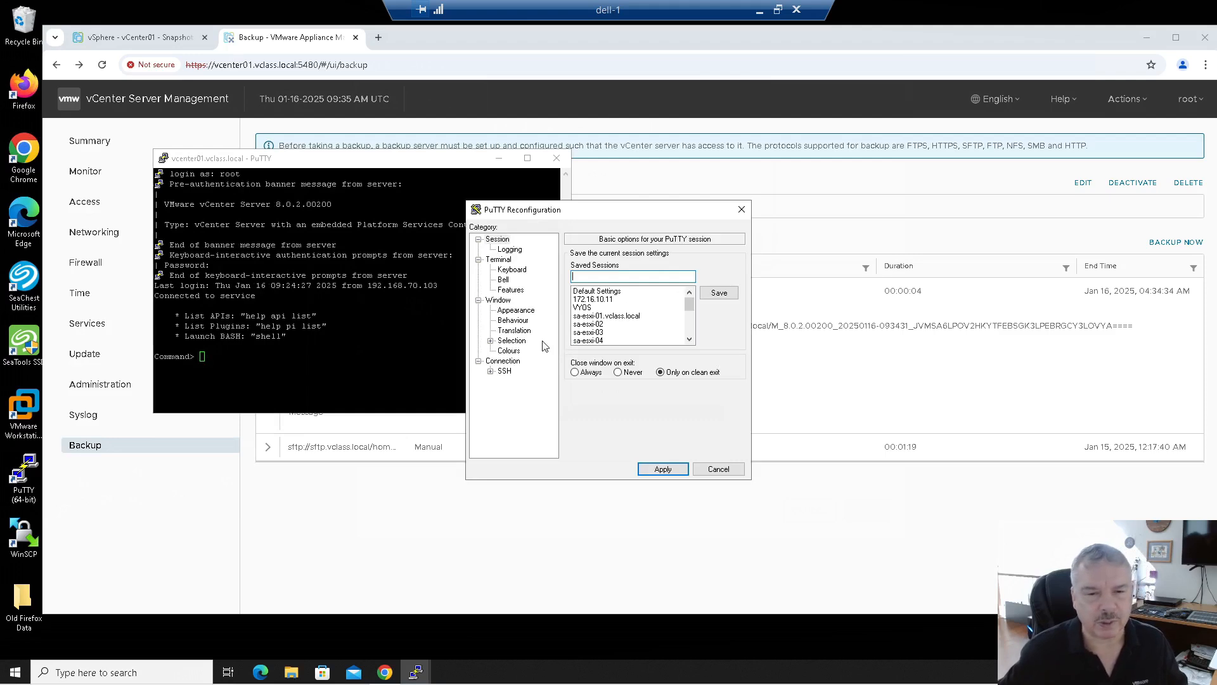
left_click(529, 312)
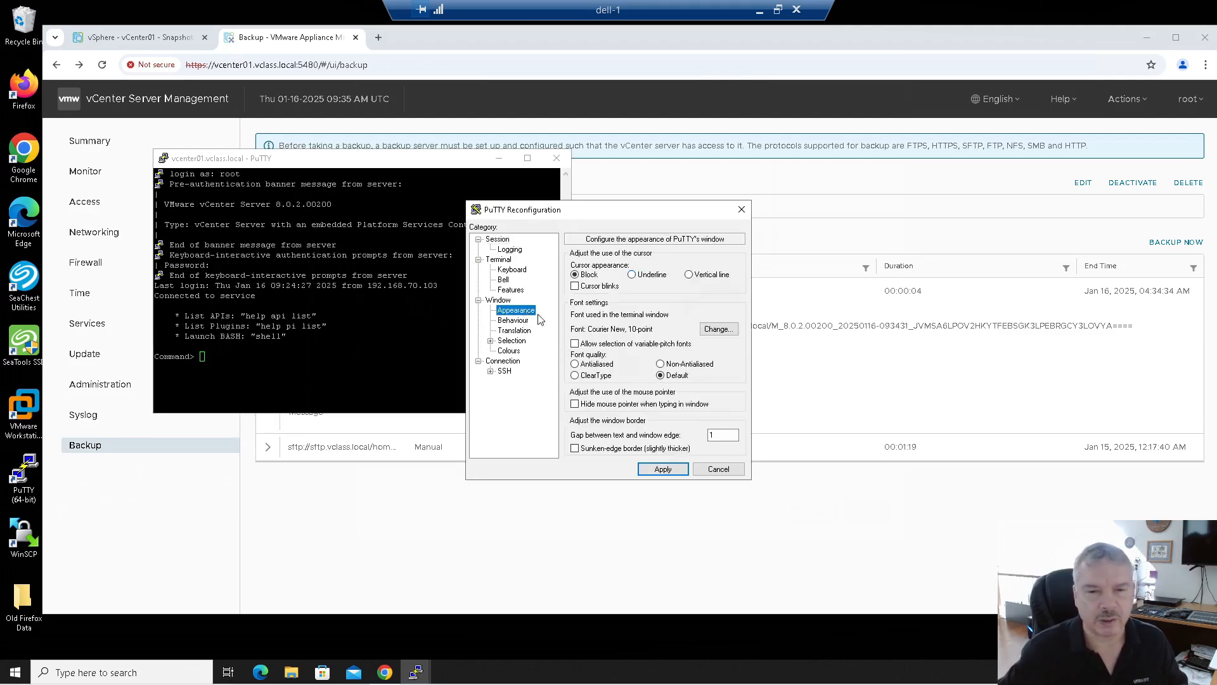
left_click(718, 329)
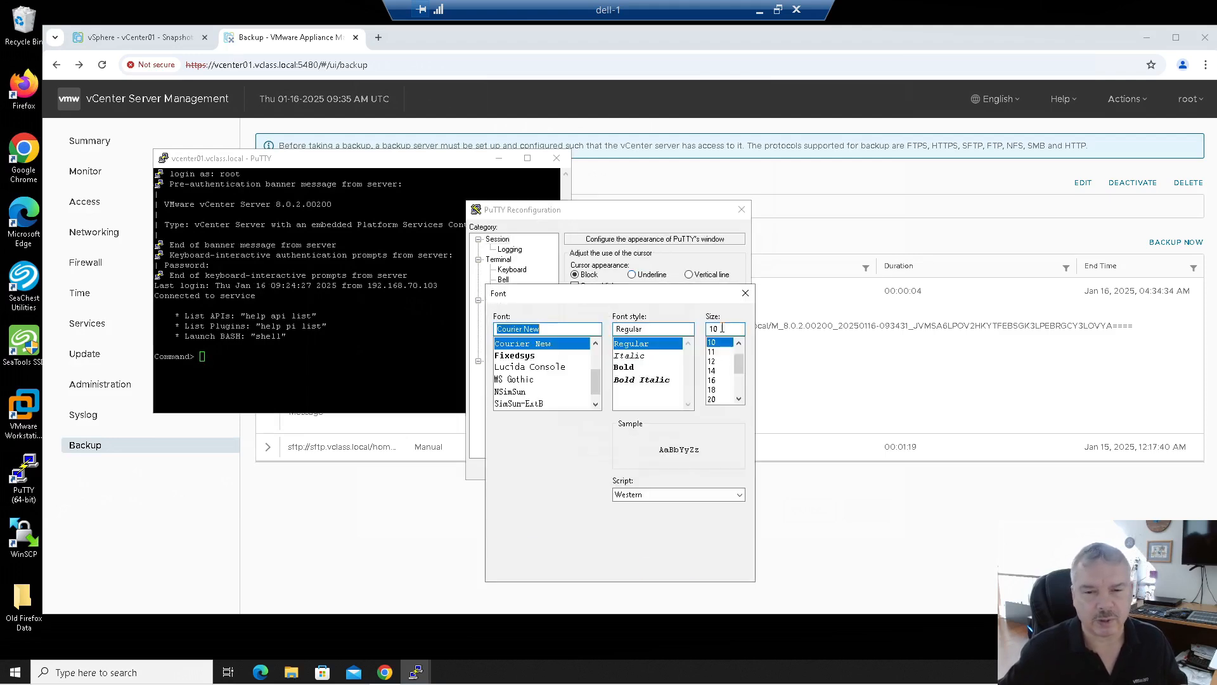
left_click(711, 370)
left_click(667, 567)
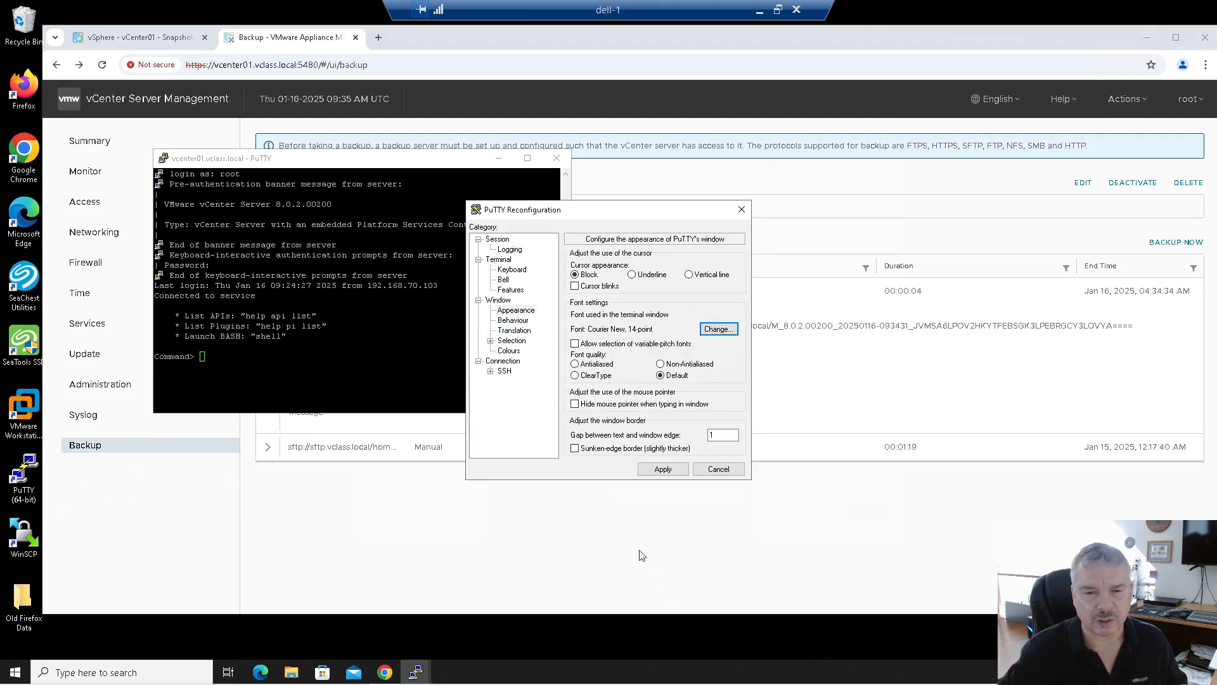
left_click(664, 475)
left_click_drag(723, 488, 932, 565)
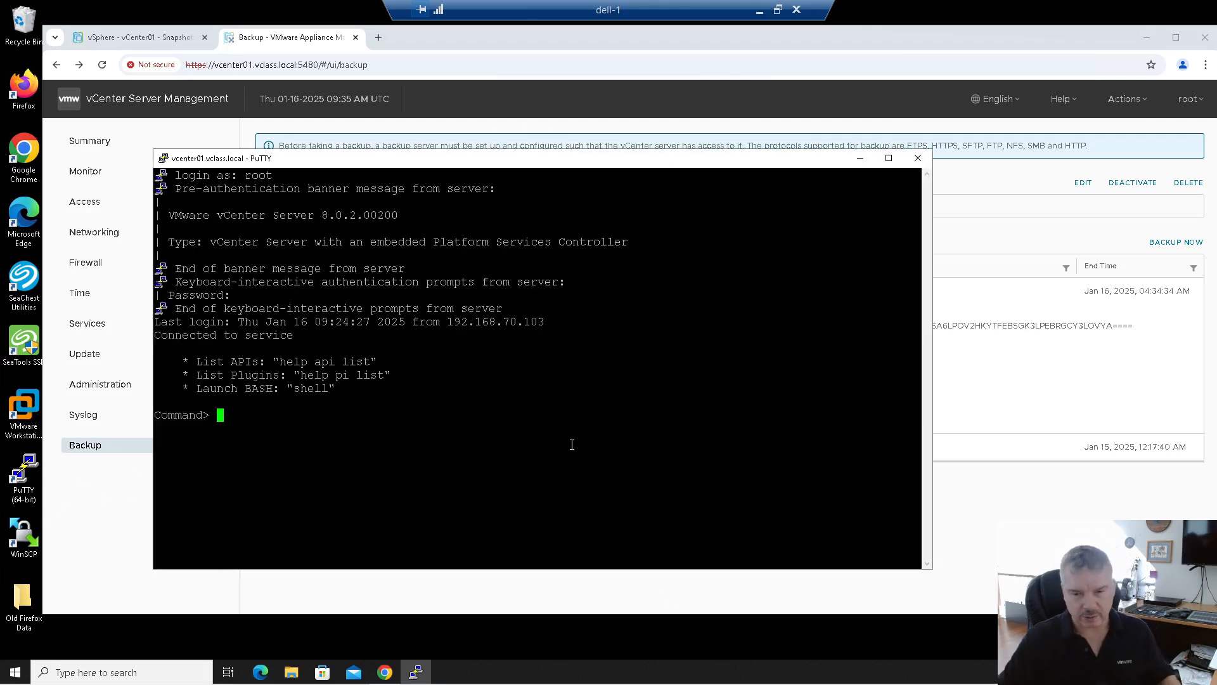
Step: Resize the terminal, enter the root shell, and list /var/log/vmware/applmgmt
left_click_drag(933, 570, 1086, 569)
left_click_drag(933, 568, 962, 648)
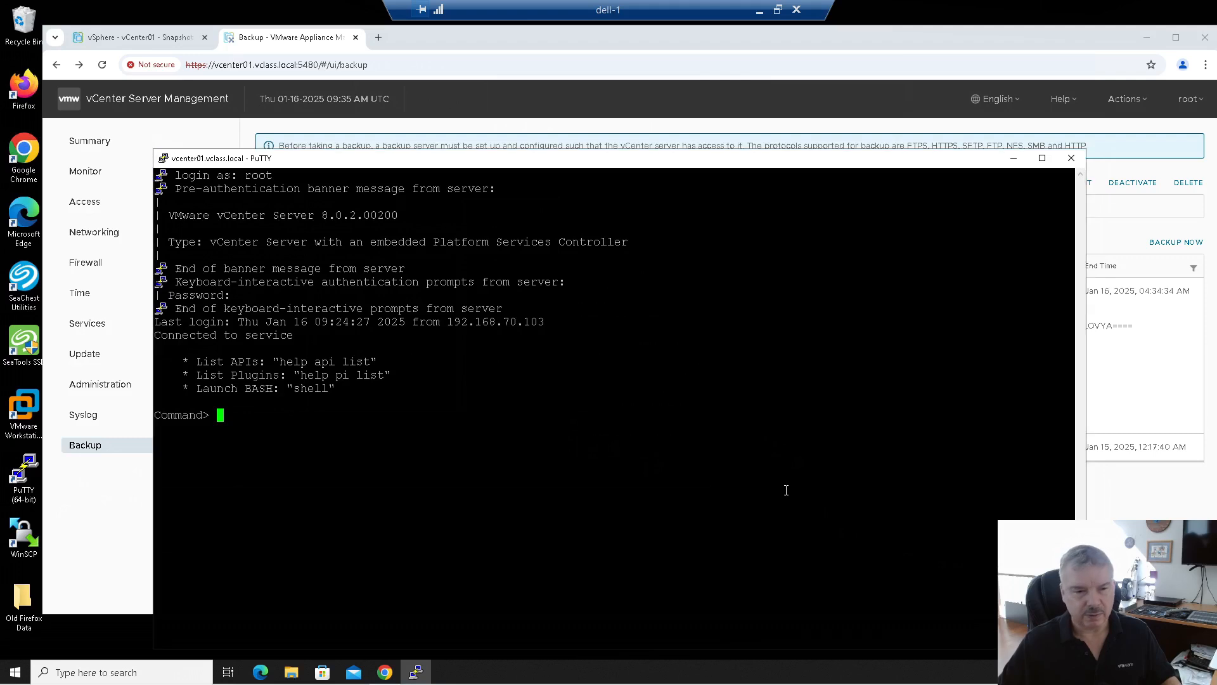
type("shell")
key("Return")
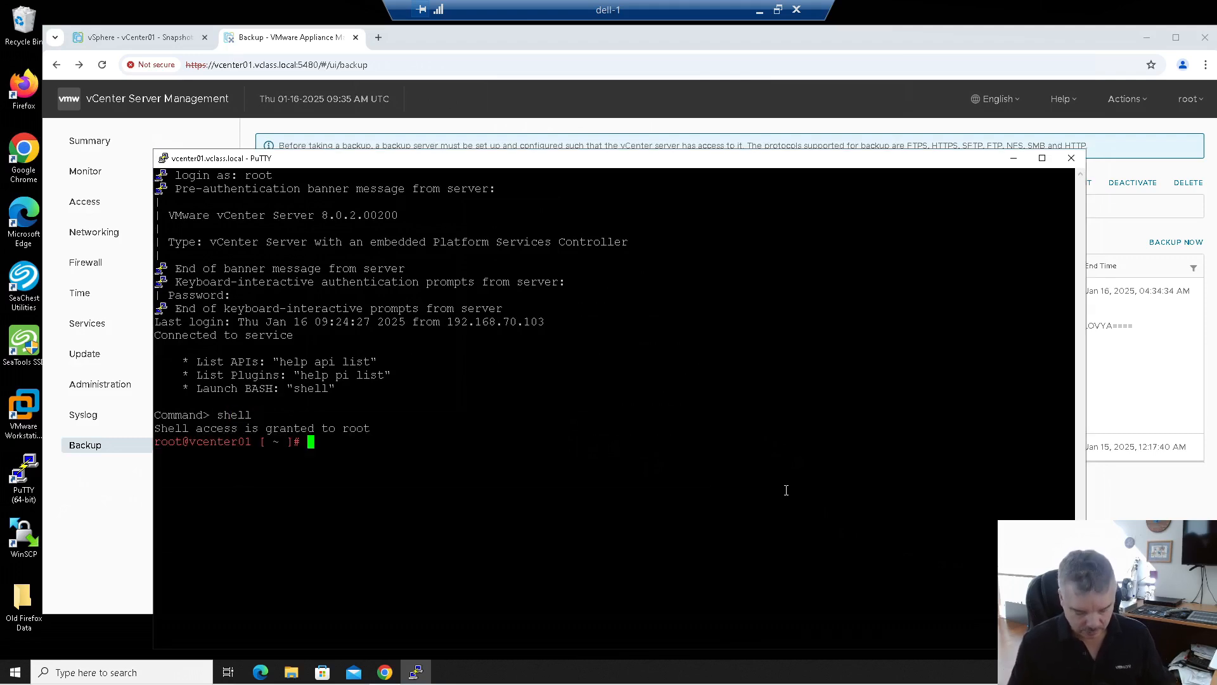
type("cd ")
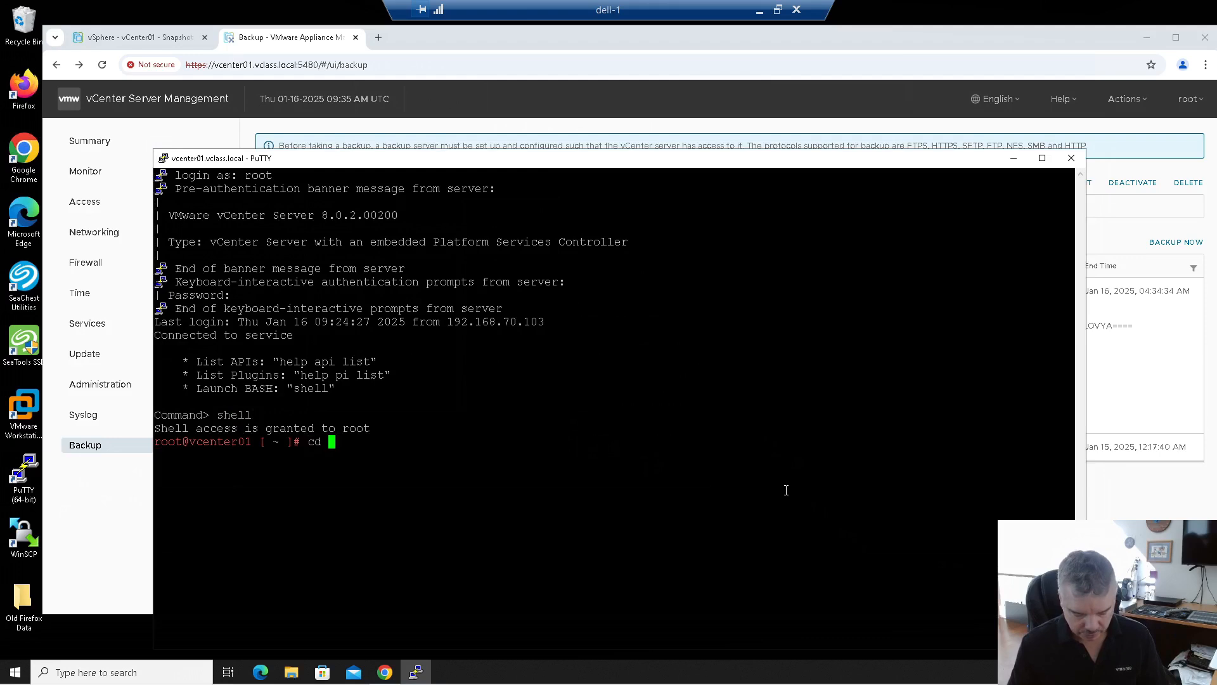
type("/var/log")
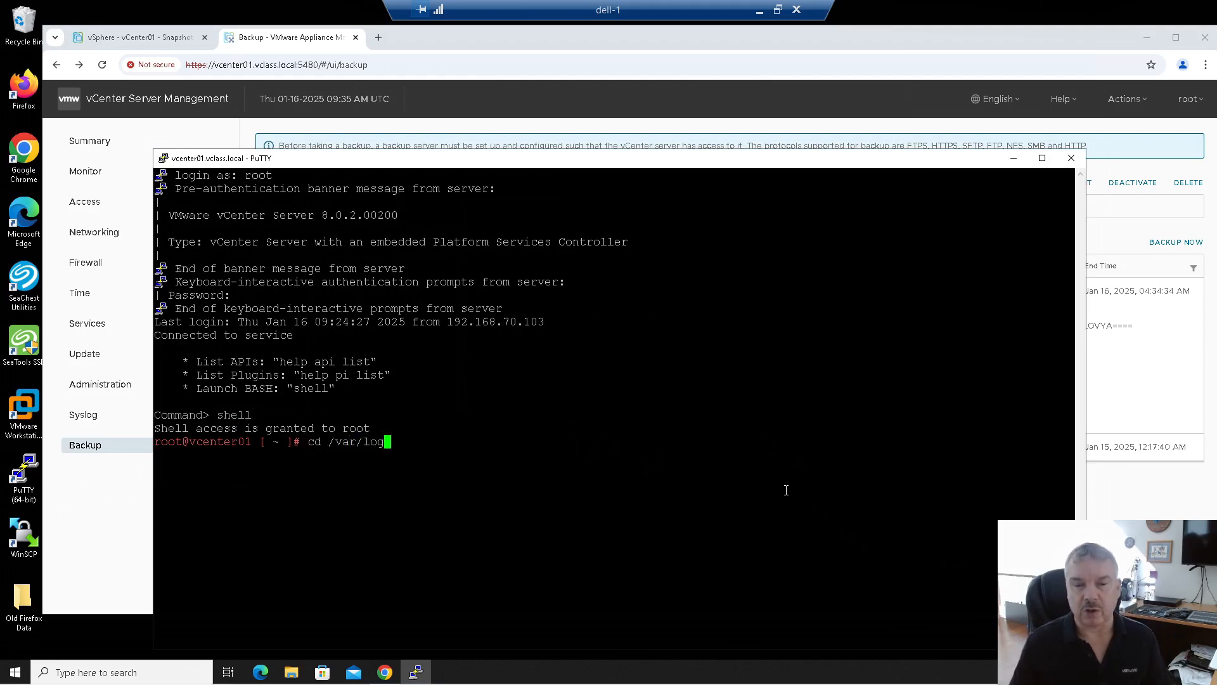
type("/vmware")
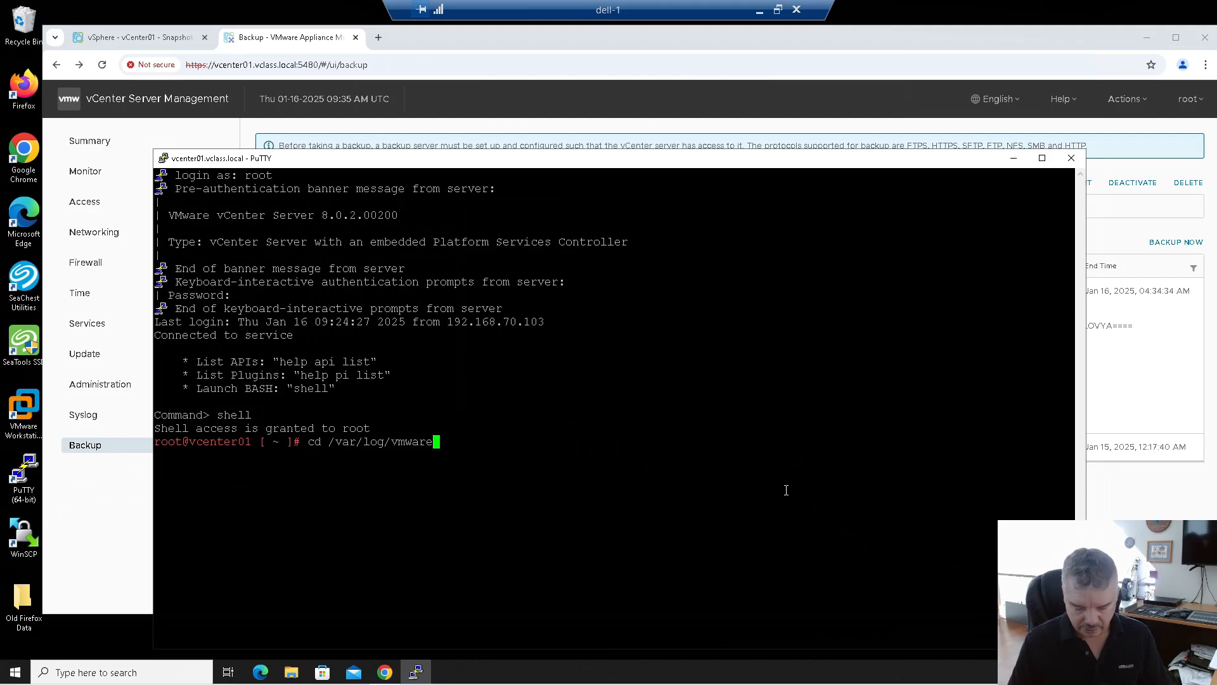
type("/applmgmt")
key("Return")
type("ls")
key("Return")
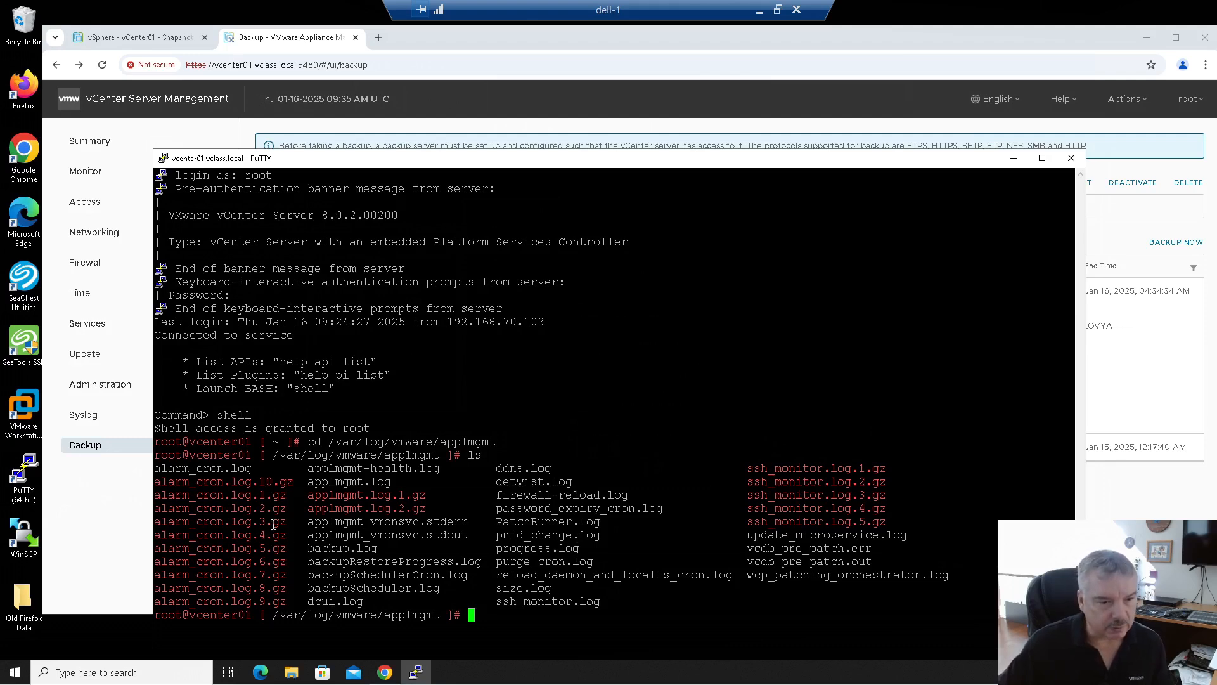
Step: Follow the backup log live with tail -f backup.log
left_click_drag(308, 550, 385, 550)
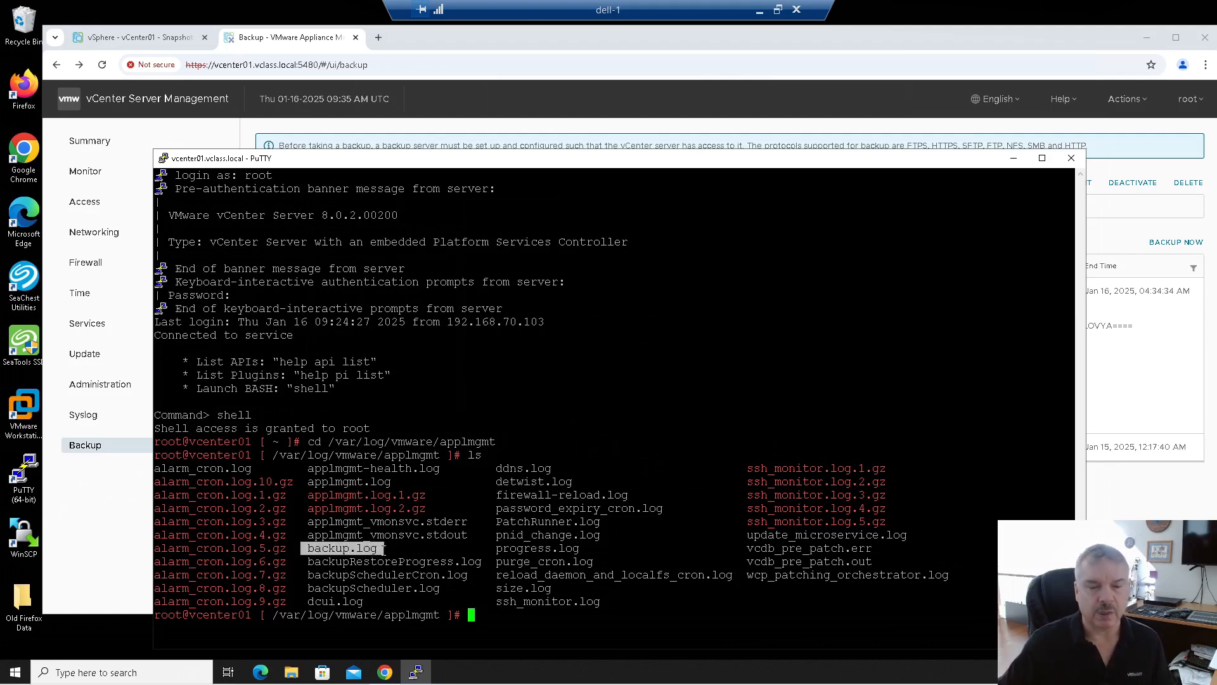
left_click(516, 431)
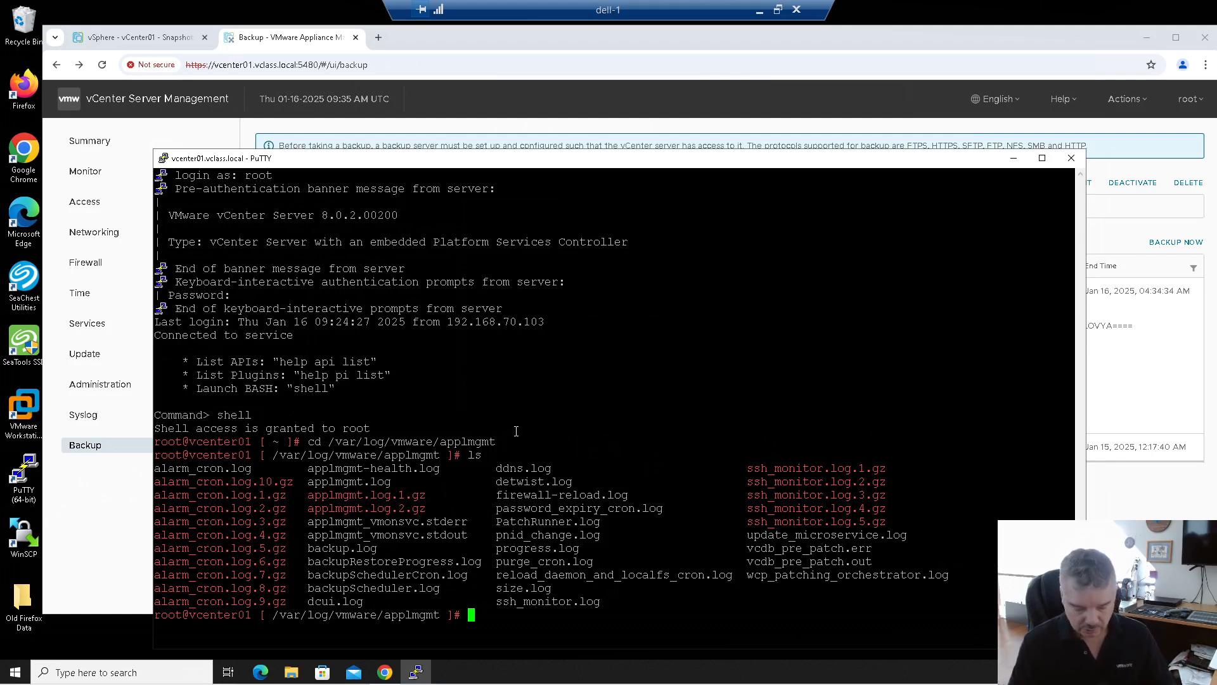
type("tail -f ")
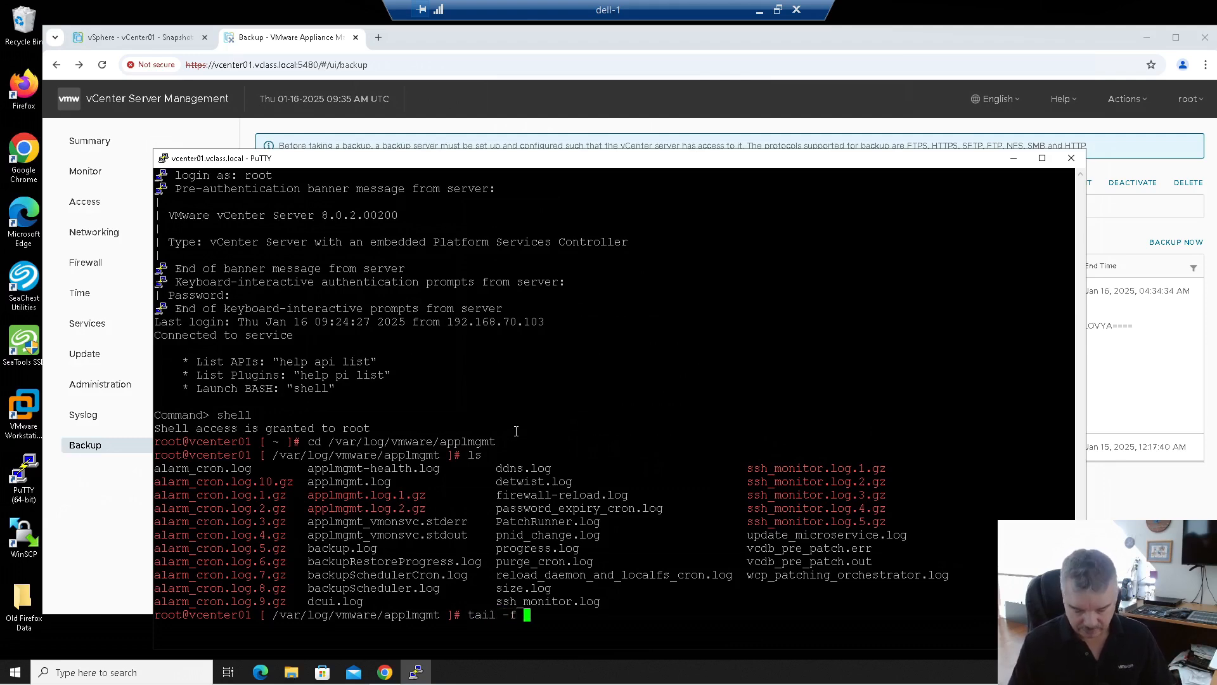
type("backup.l")
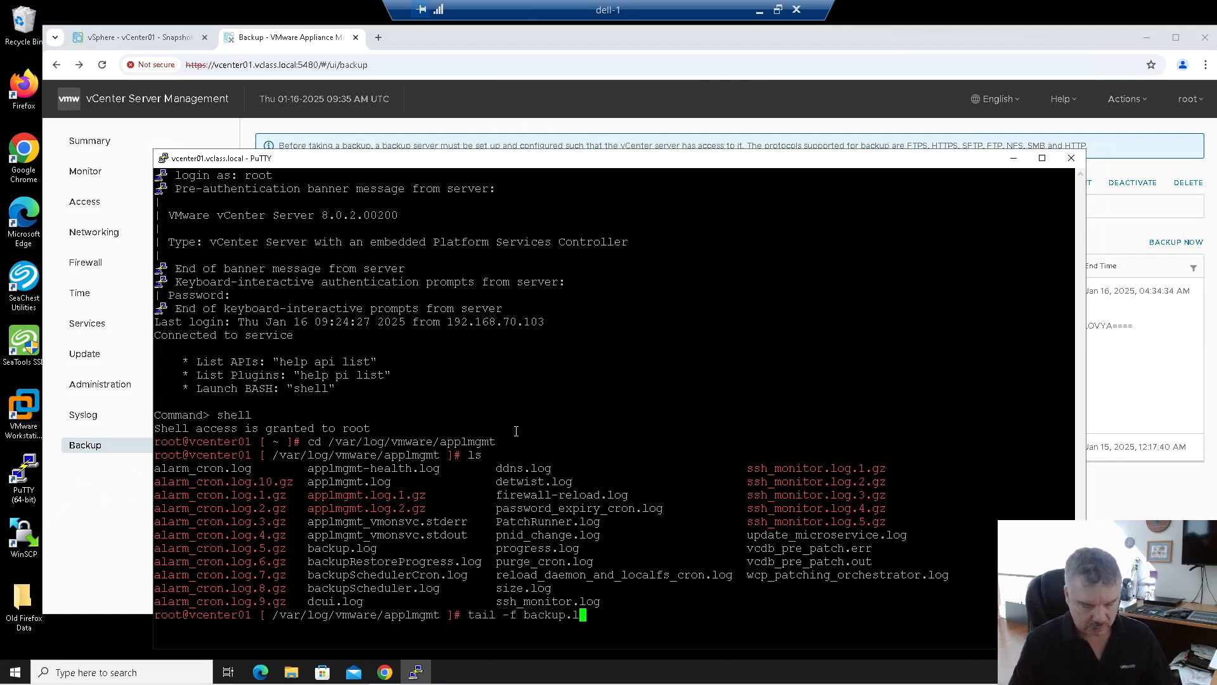
key("Tab")
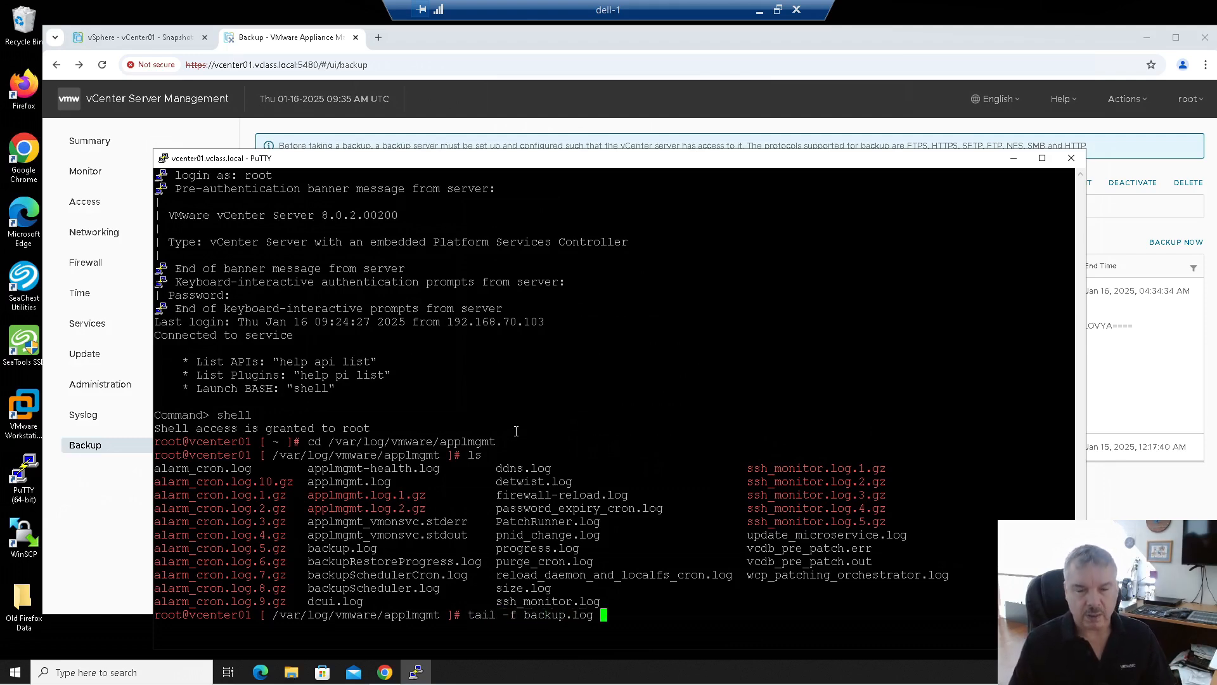
key("Return")
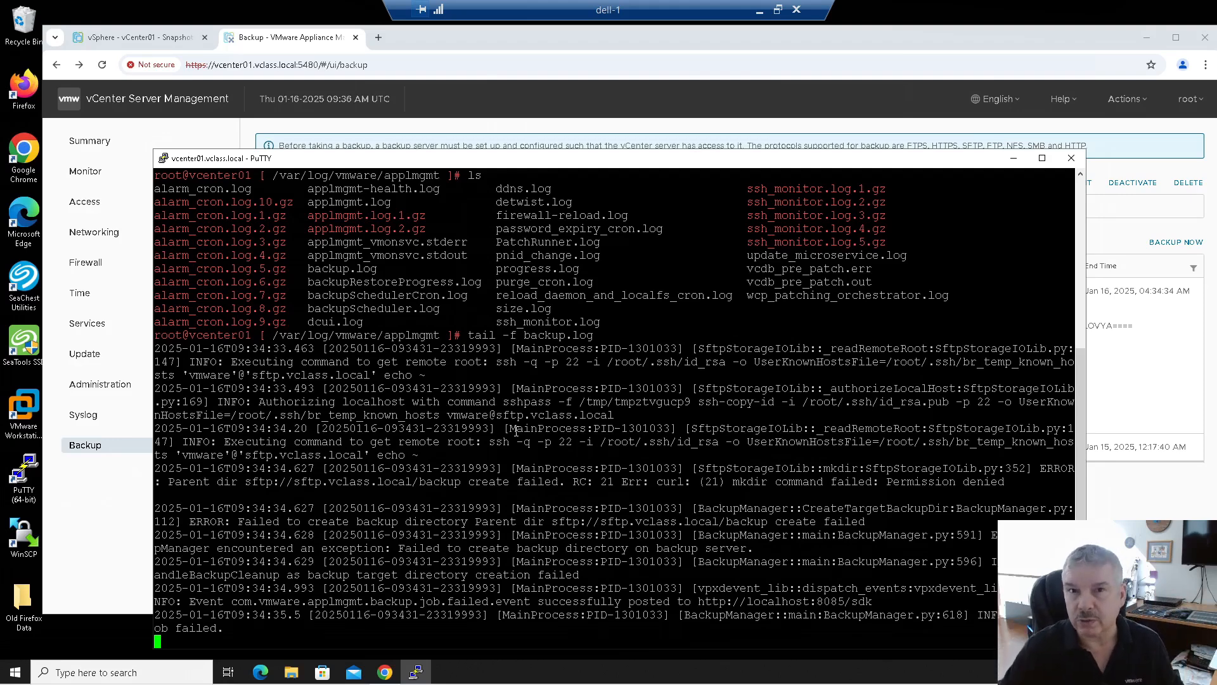
left_click(1145, 416)
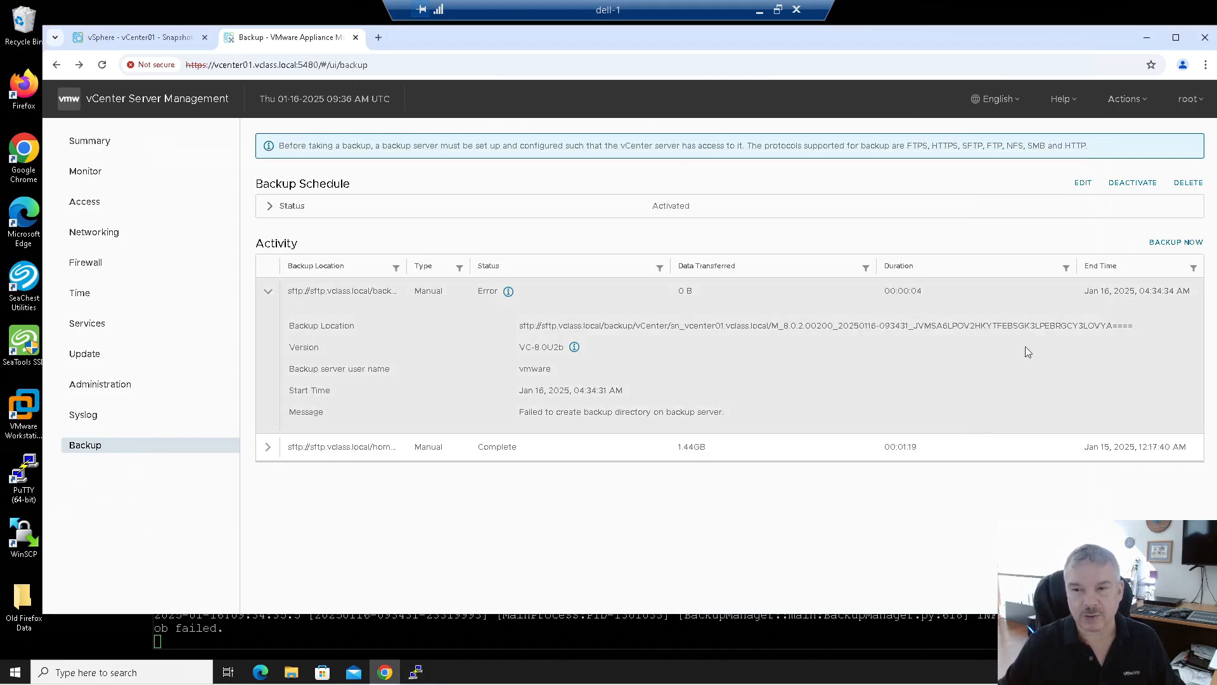
Step: Start a manual backup with the scheduled location, user name, and password, then highlight its failure in backup.log
left_click(1170, 243)
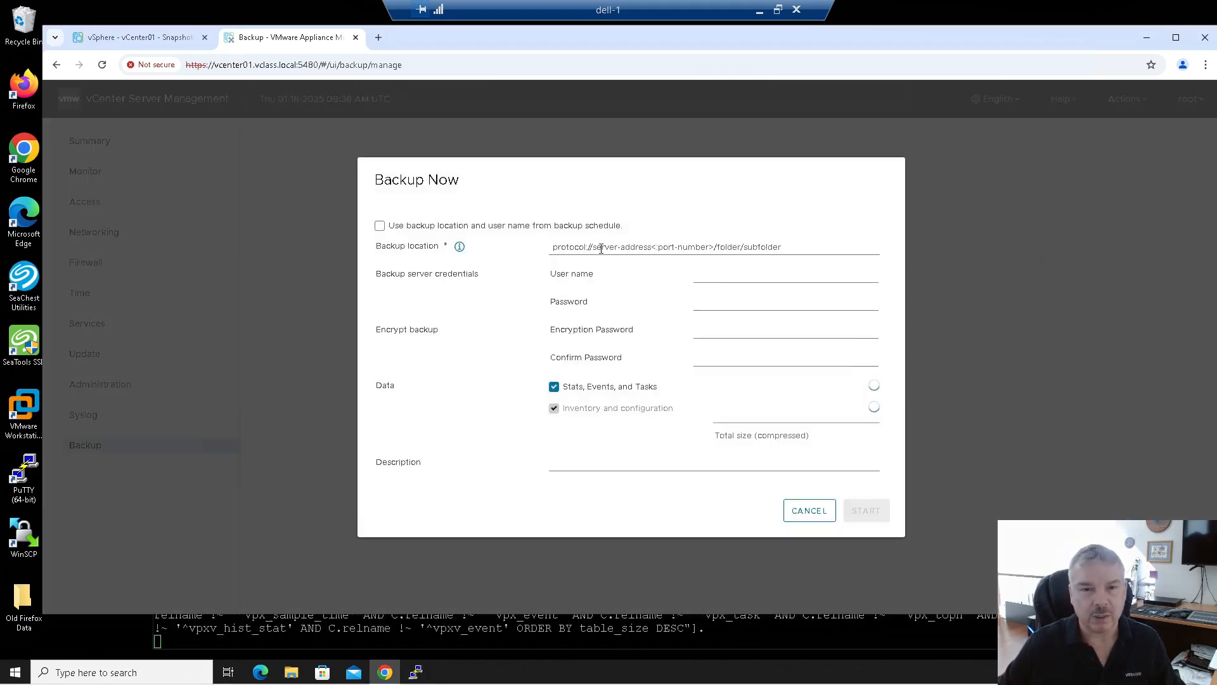
left_click(381, 226)
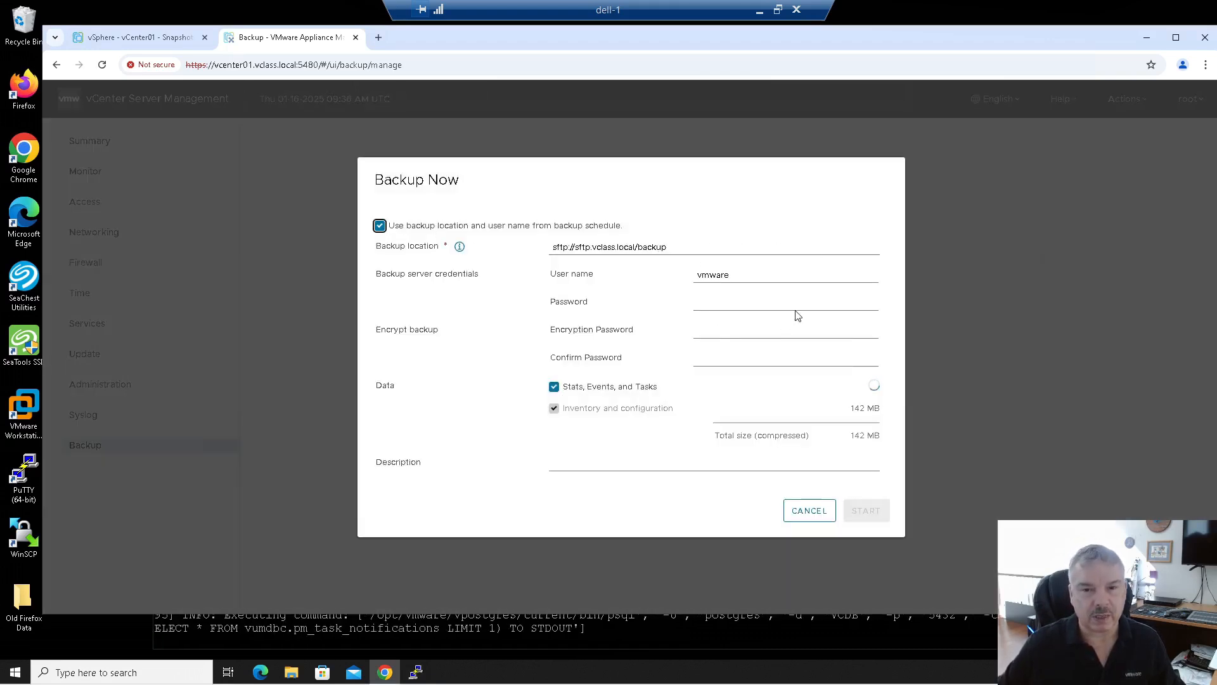
left_click(715, 306)
type("VM")
key("BackSpace")
key("BackSpace")
key("BackSpace")
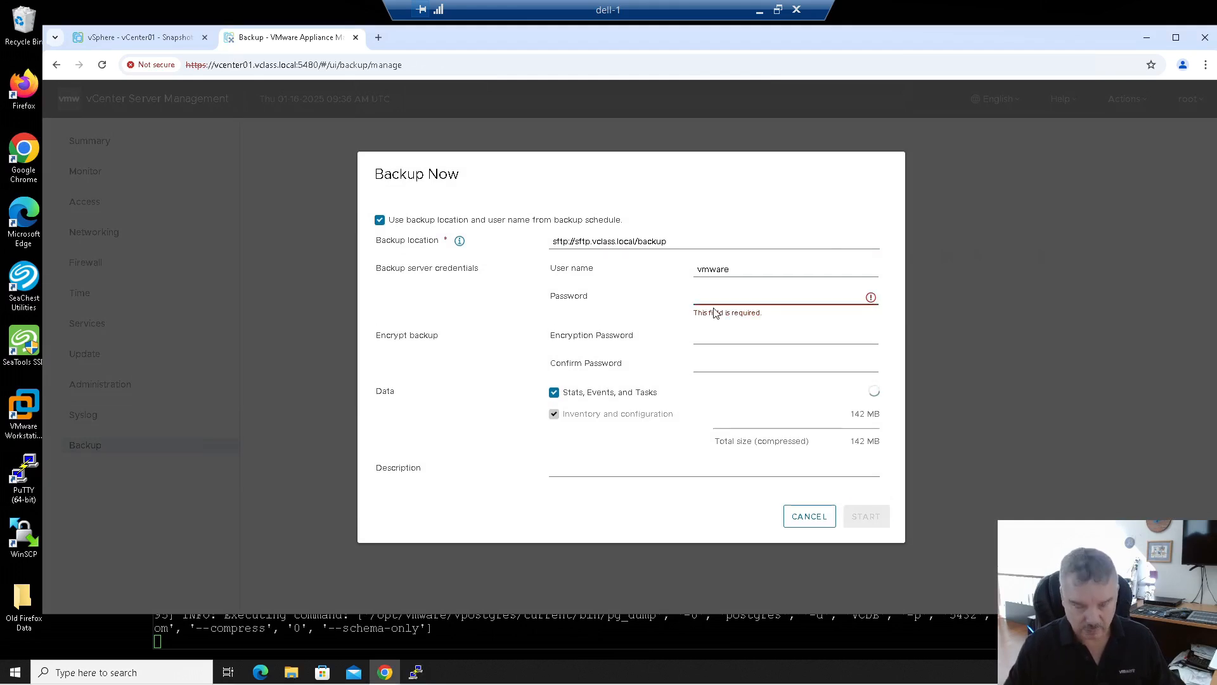
type("VMware1!")
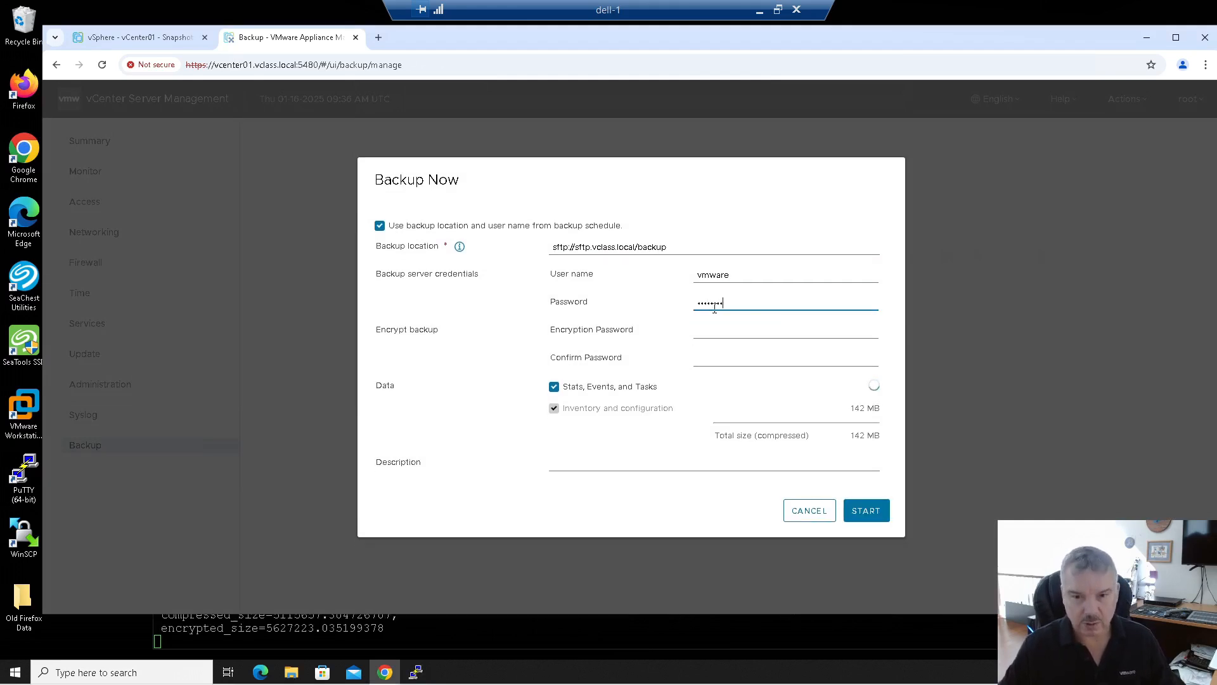
left_click(867, 511)
left_click(775, 630)
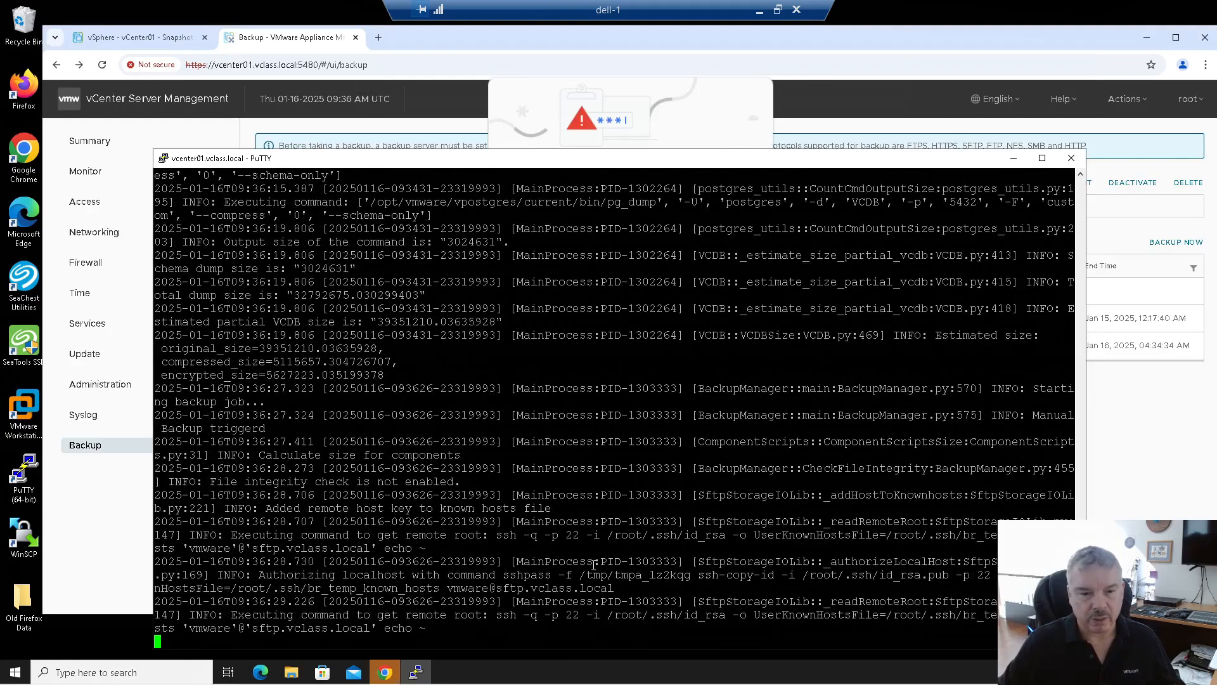
left_click_drag(399, 548, 750, 548)
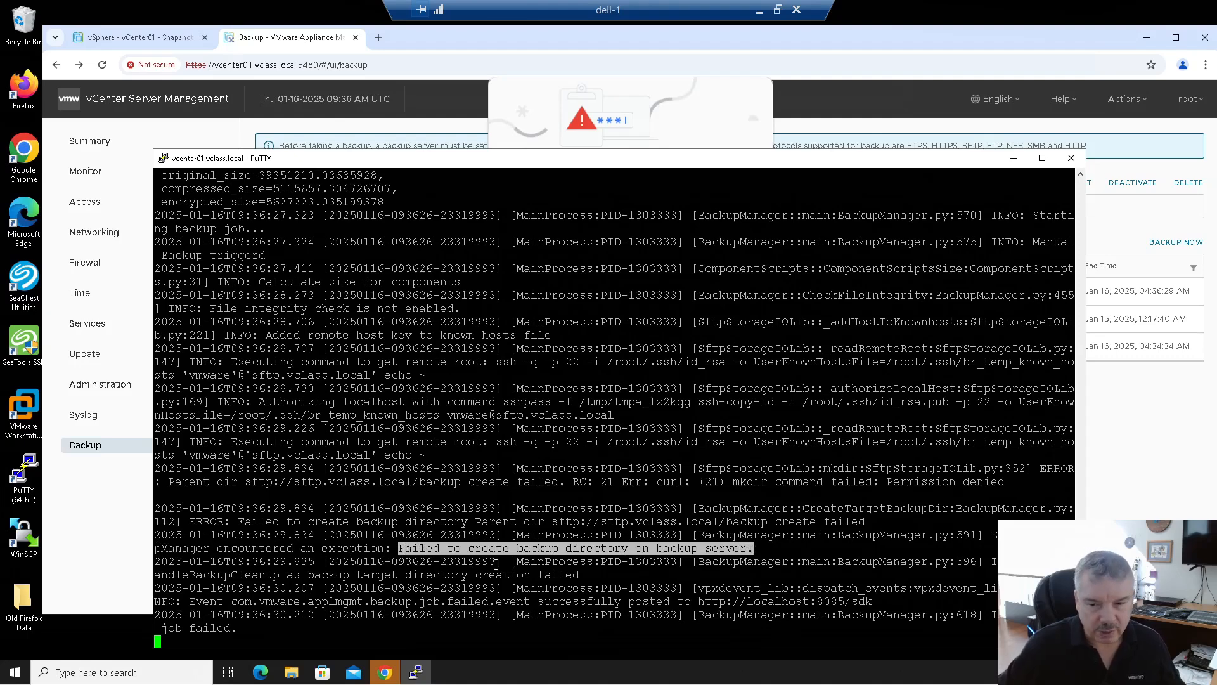
Step: Highlight the directory-creation and job-failure lines in backup.log, then close the vCenter SSH session
left_click_drag(249, 575, 691, 612)
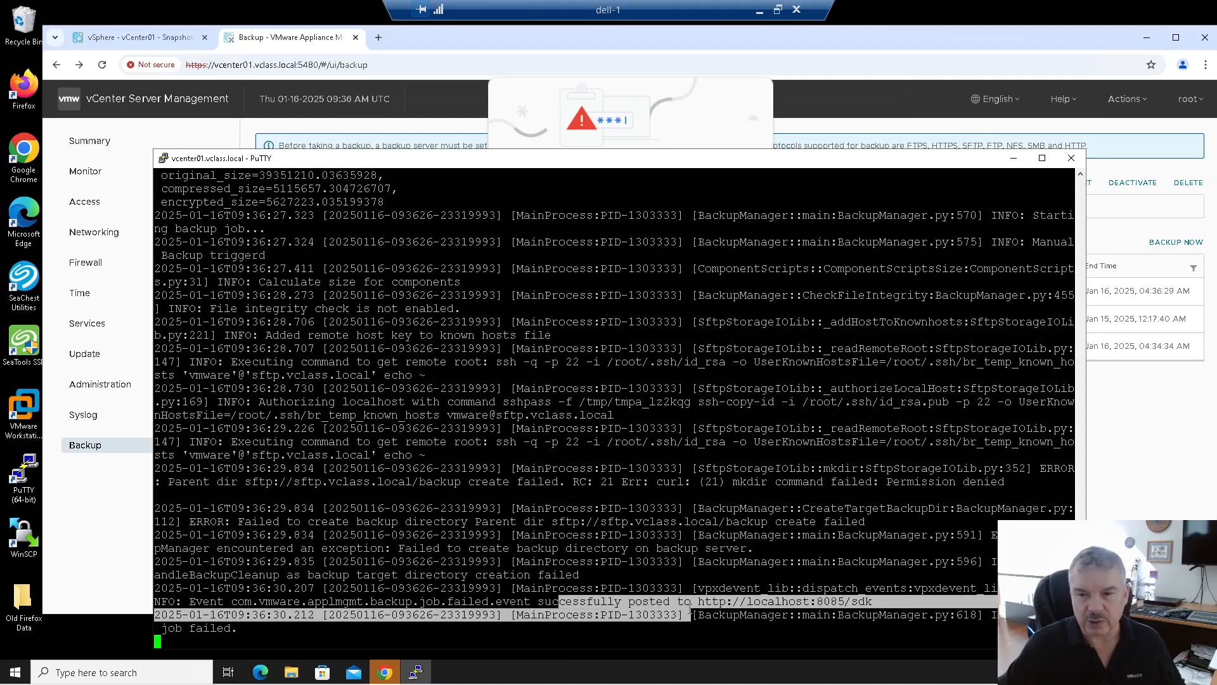
left_click_drag(559, 401, 800, 618)
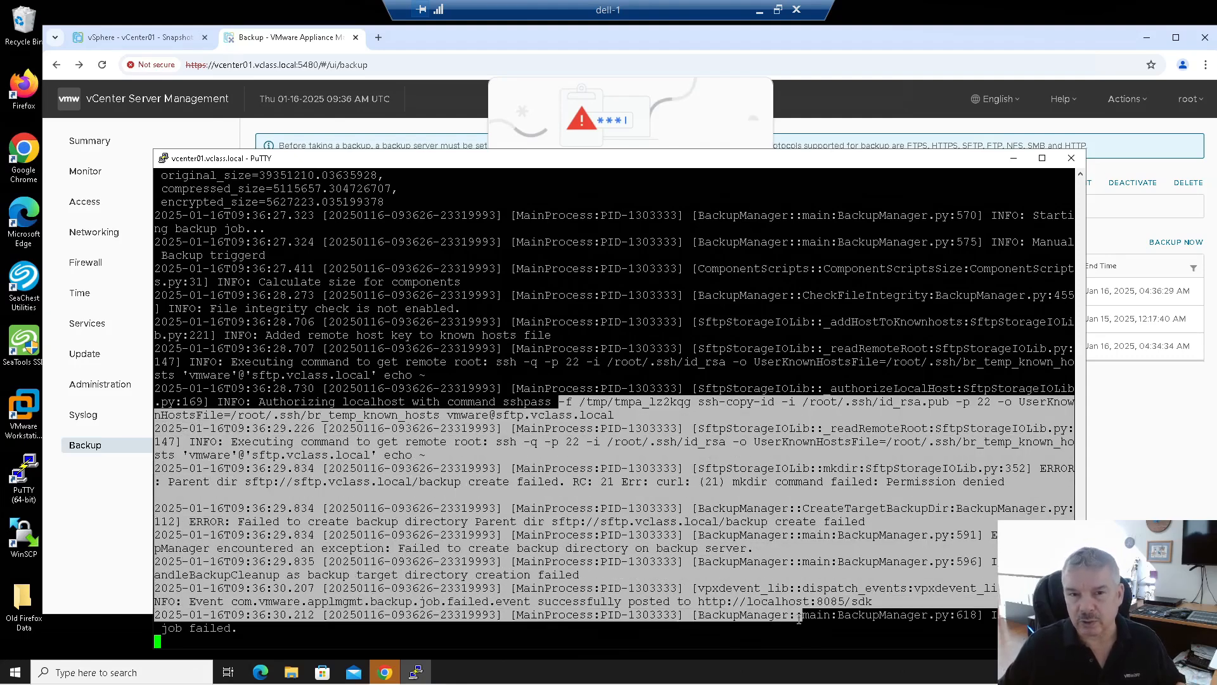
left_click(1071, 158)
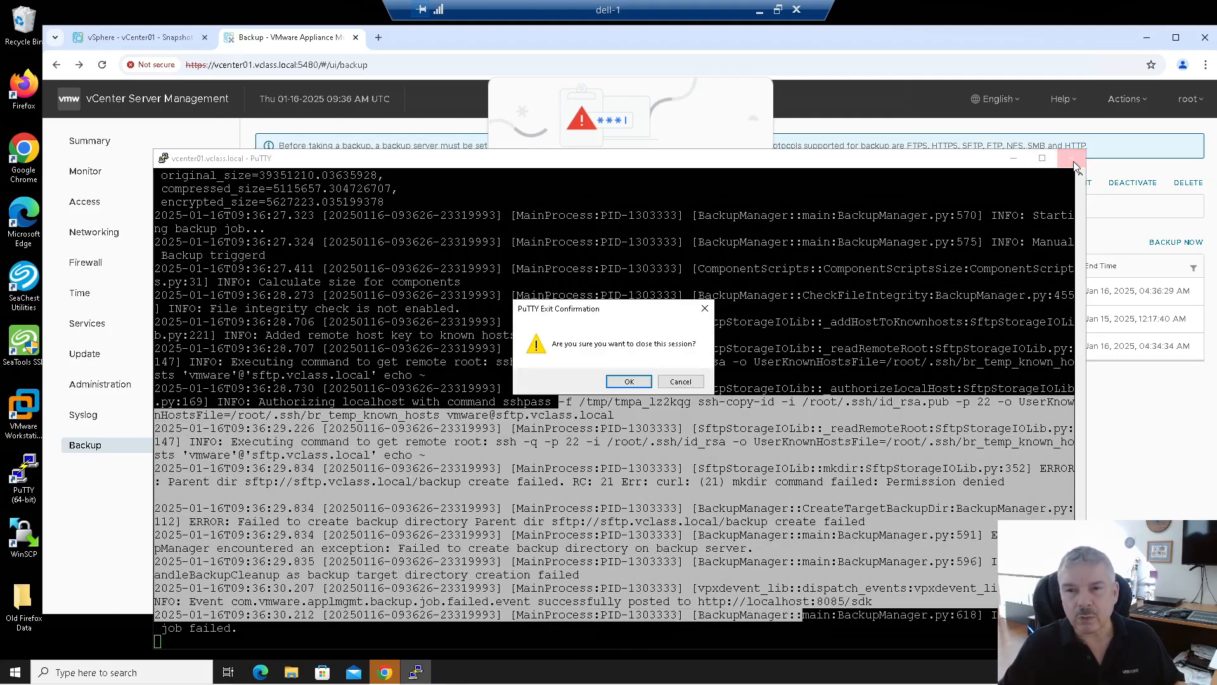
left_click(630, 383)
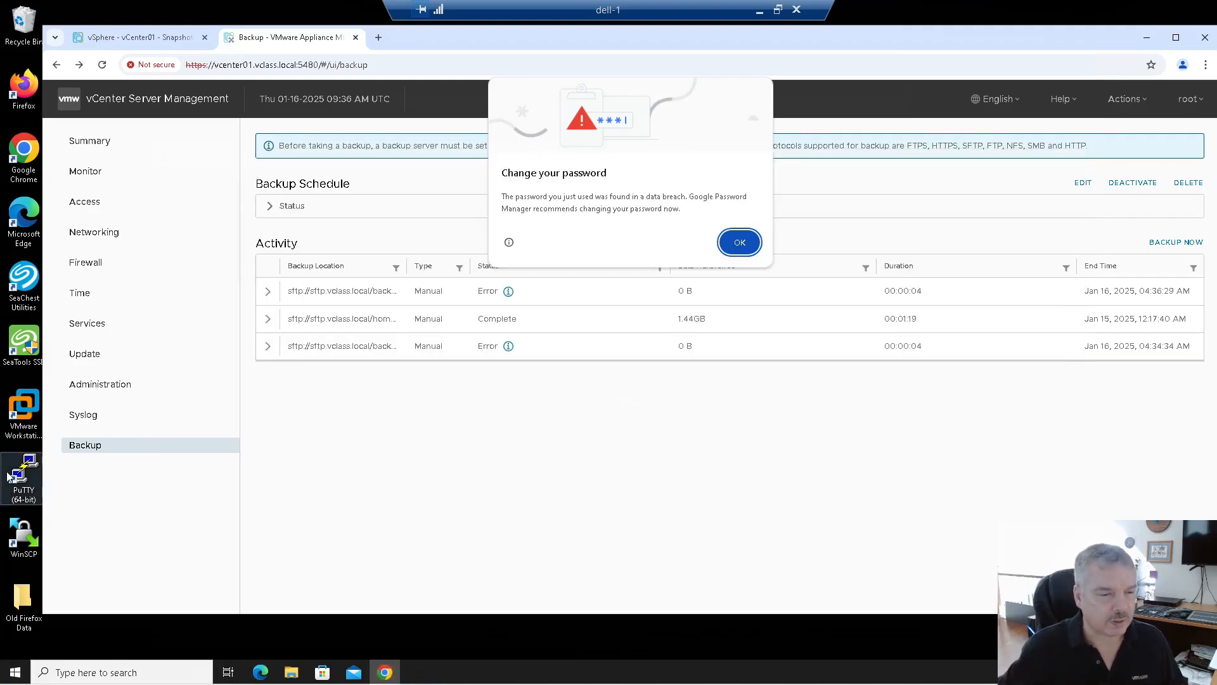
Step: Open the saved sftp.vclass.local PuTTY session and log in as vmware
double_click(20, 480)
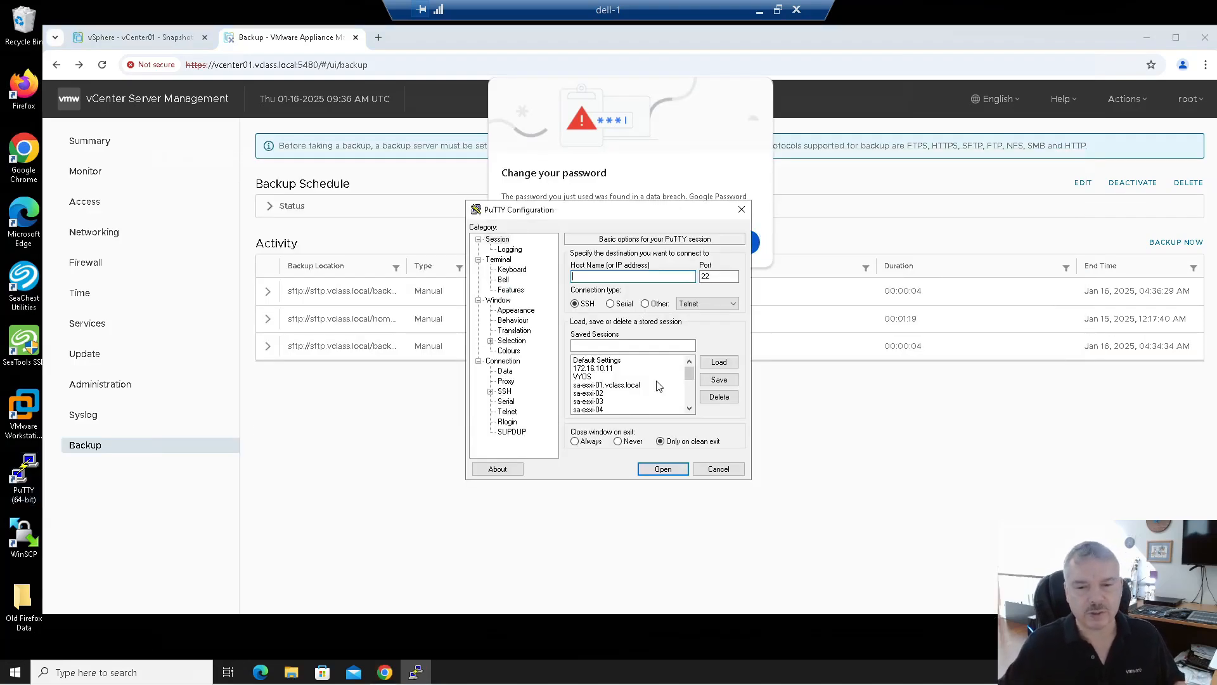
scroll(660, 386, "down", 2)
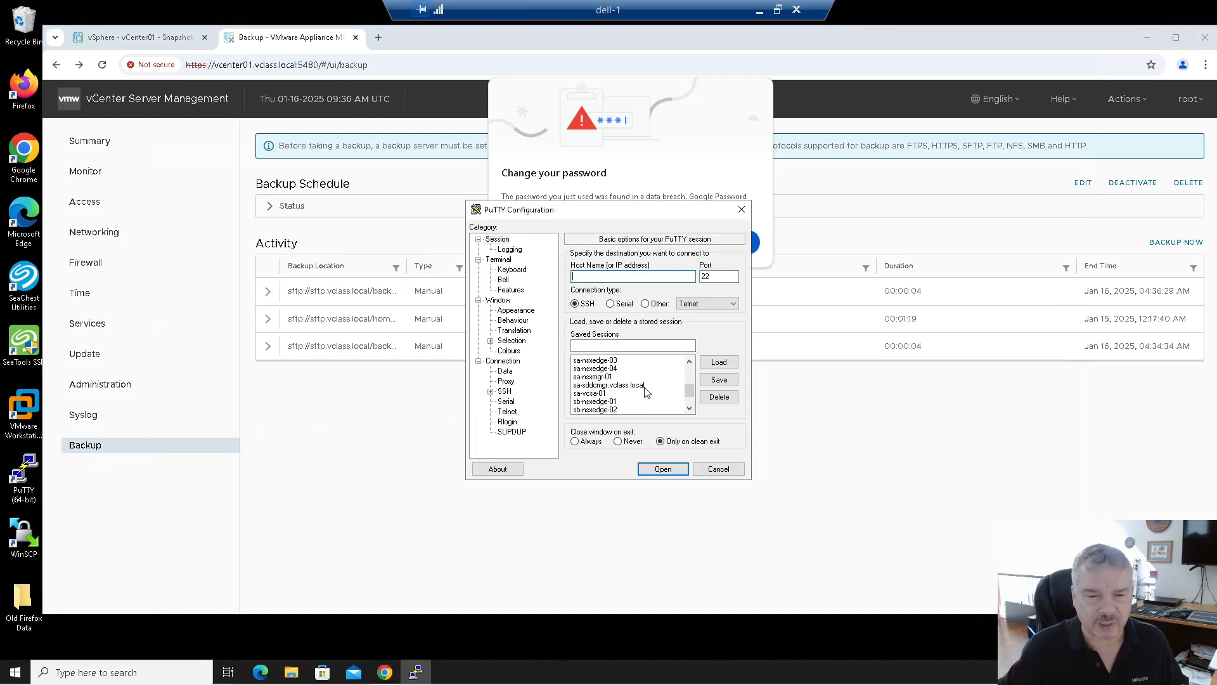
scroll(645, 395, "down", 1)
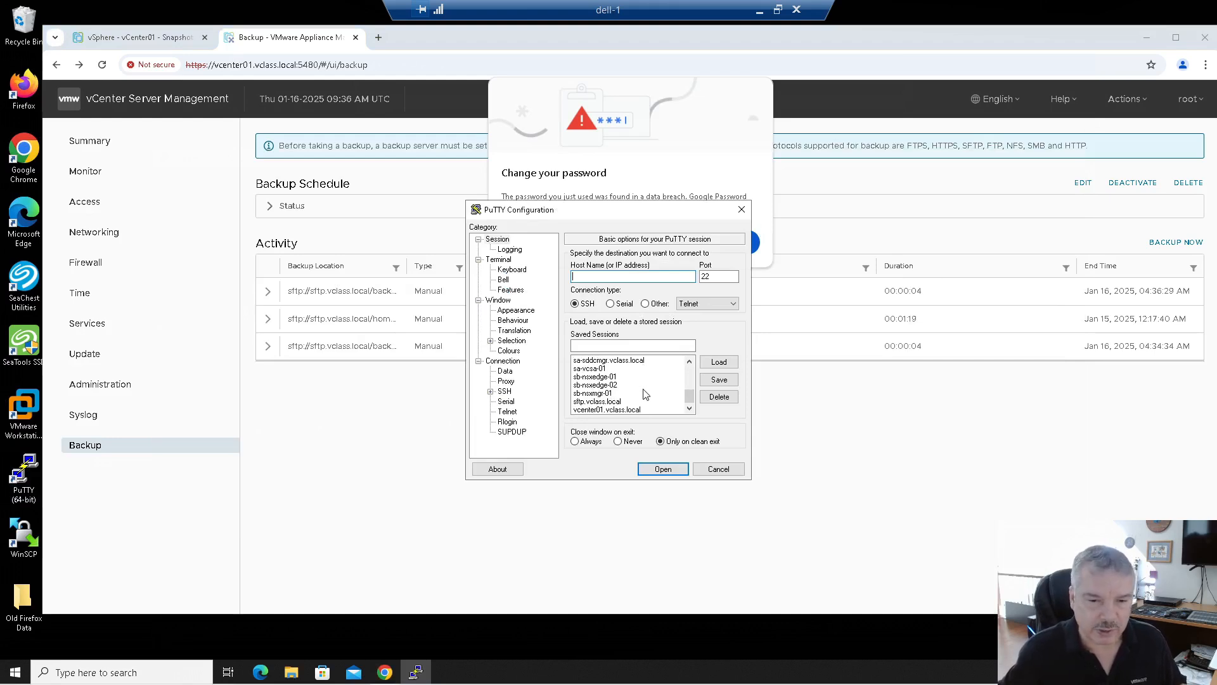
scroll(645, 395, "up", 2)
scroll(646, 395, "up", 2)
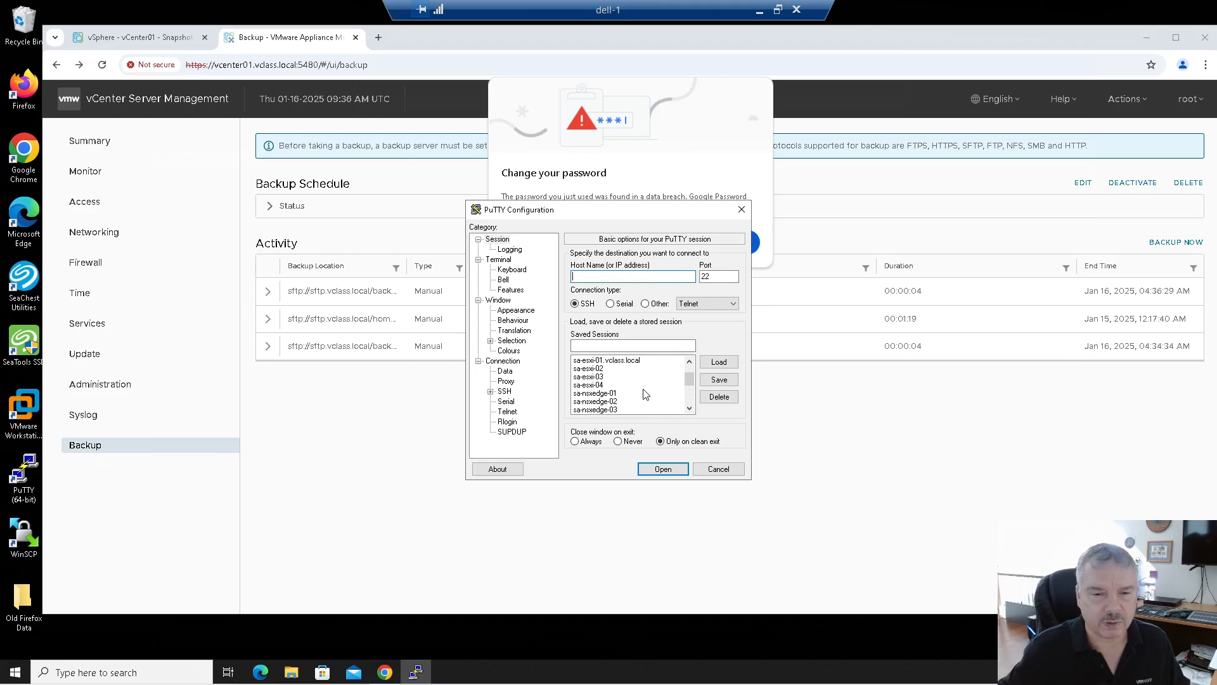
scroll(646, 394, "down", 4)
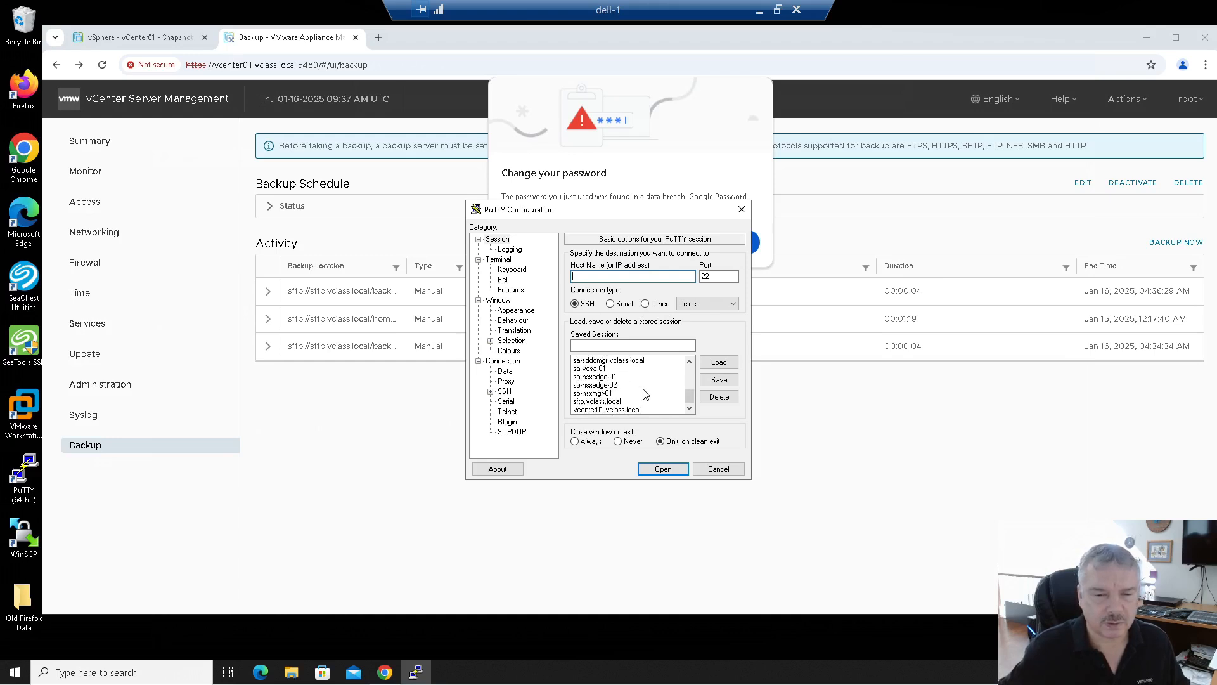
double_click(606, 401)
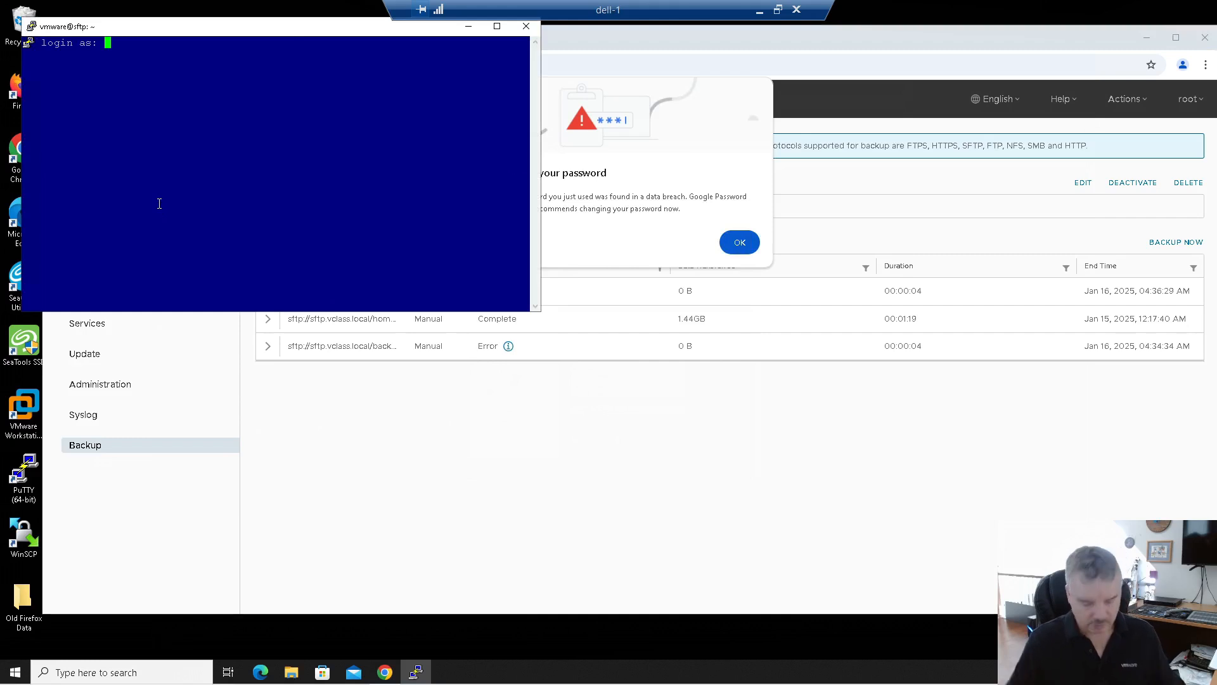
type("vmware")
key("Return")
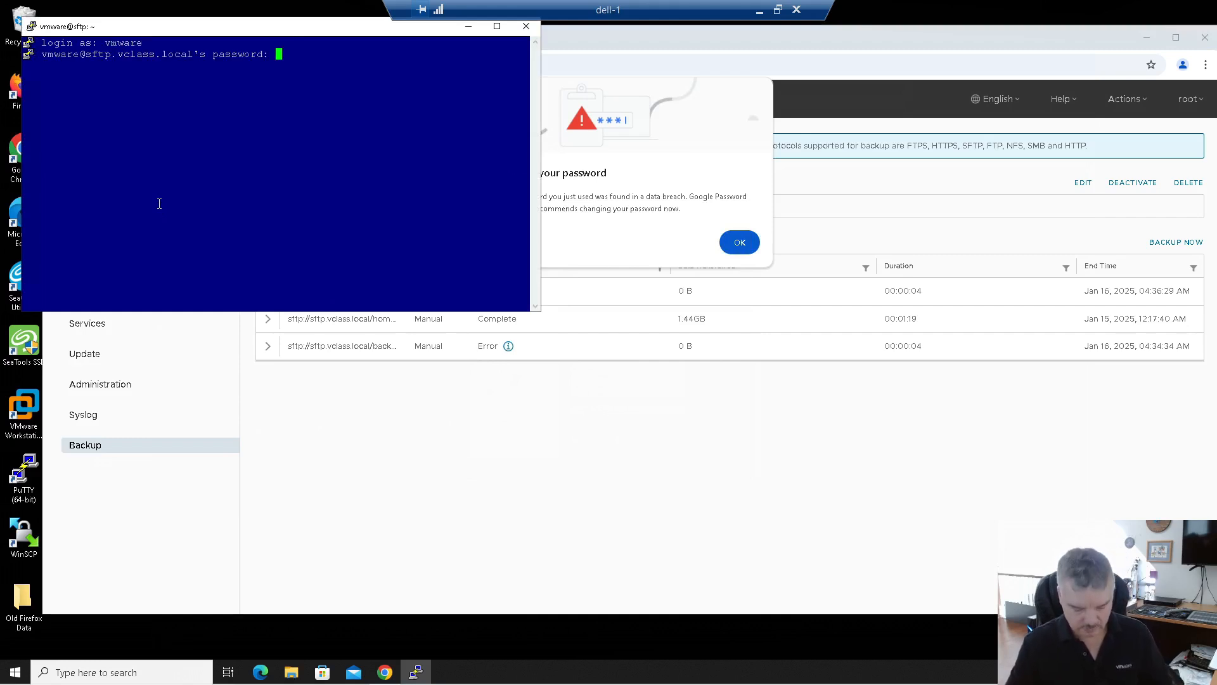
key("Return")
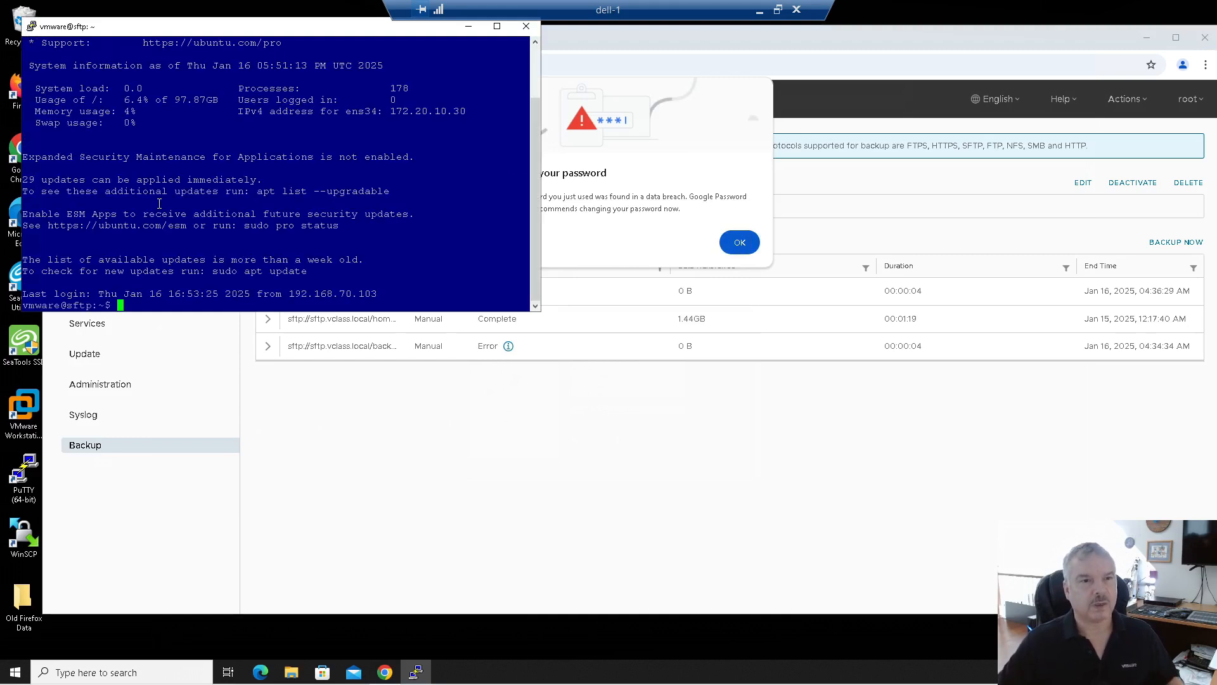
Step: Enlarge the terminal and confirm with pwd and ls that /home/vmware holds a backup folder
left_click_drag(536, 311, 946, 529)
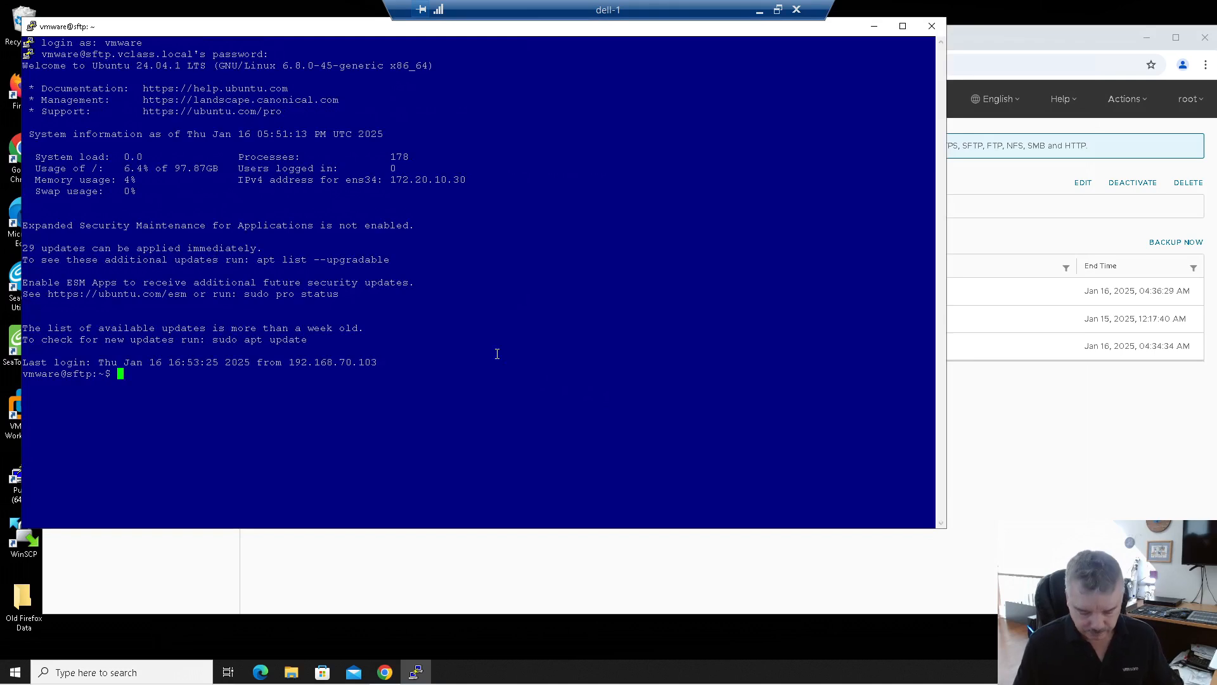
type("pwd")
key("Return")
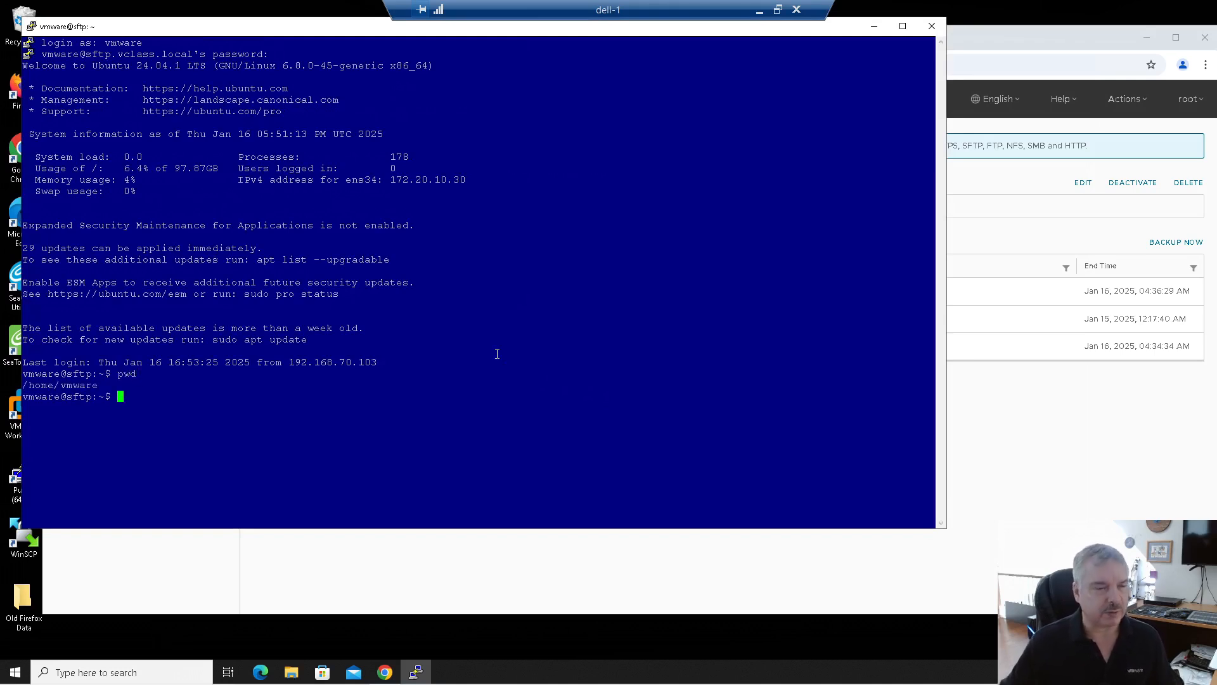
left_click_drag(97, 388, 24, 387)
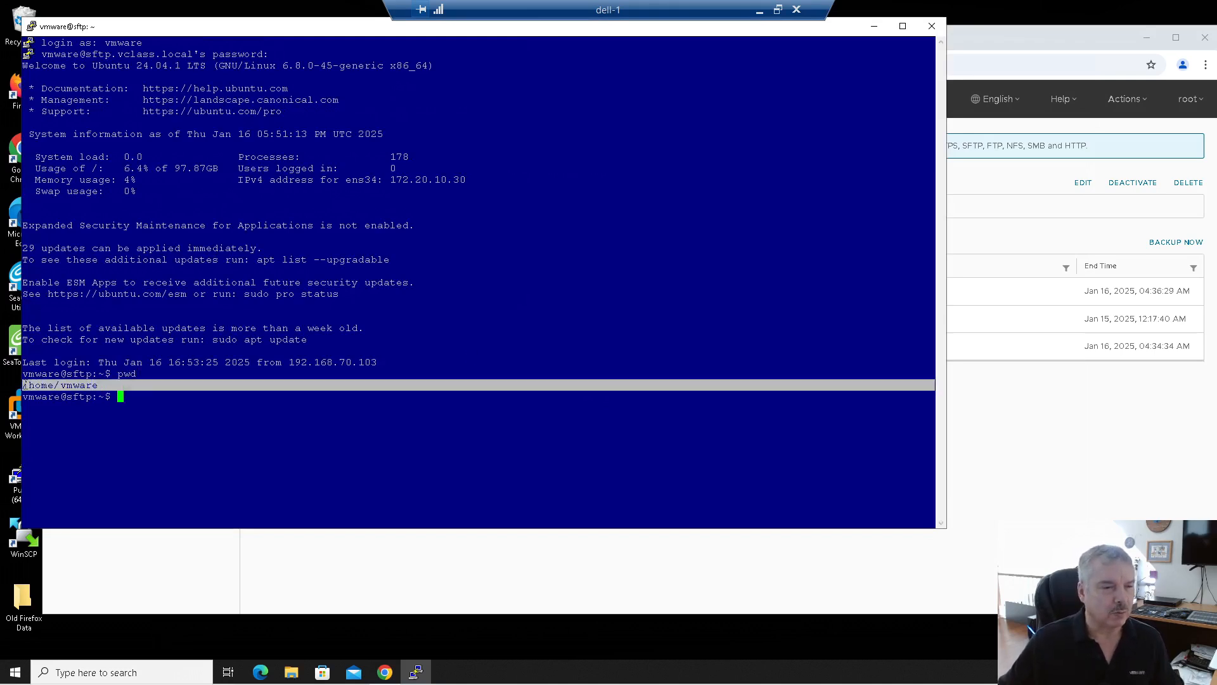
left_click(155, 313)
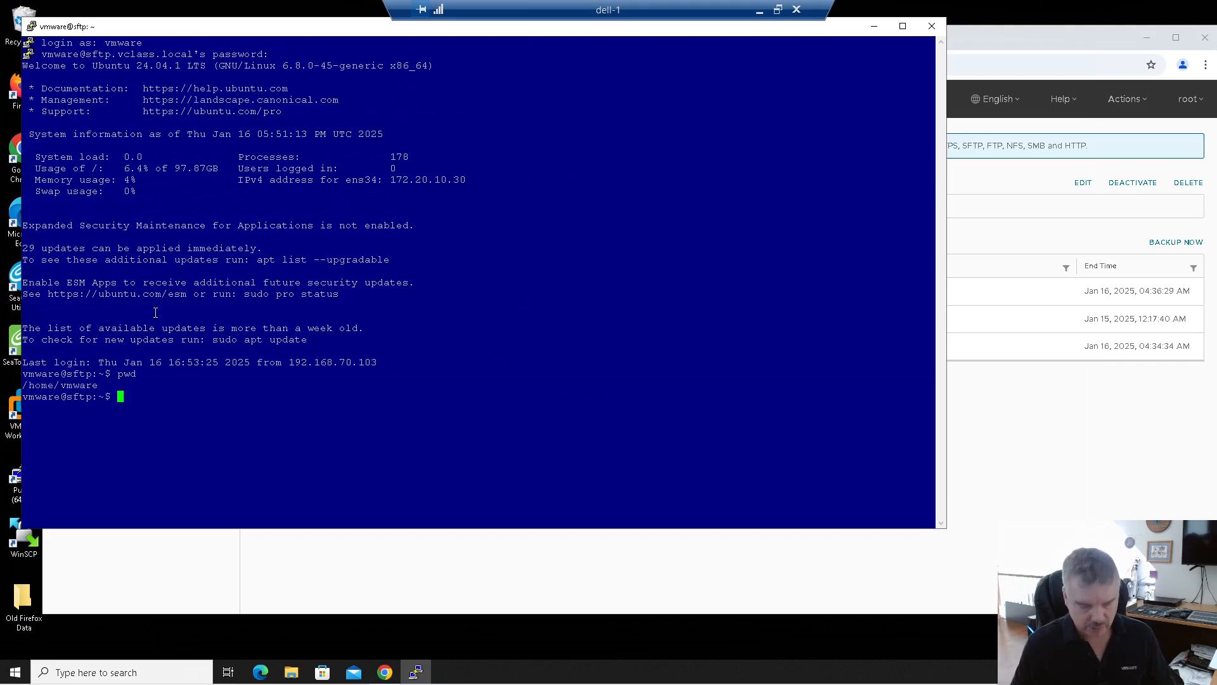
type("ls")
key("Return")
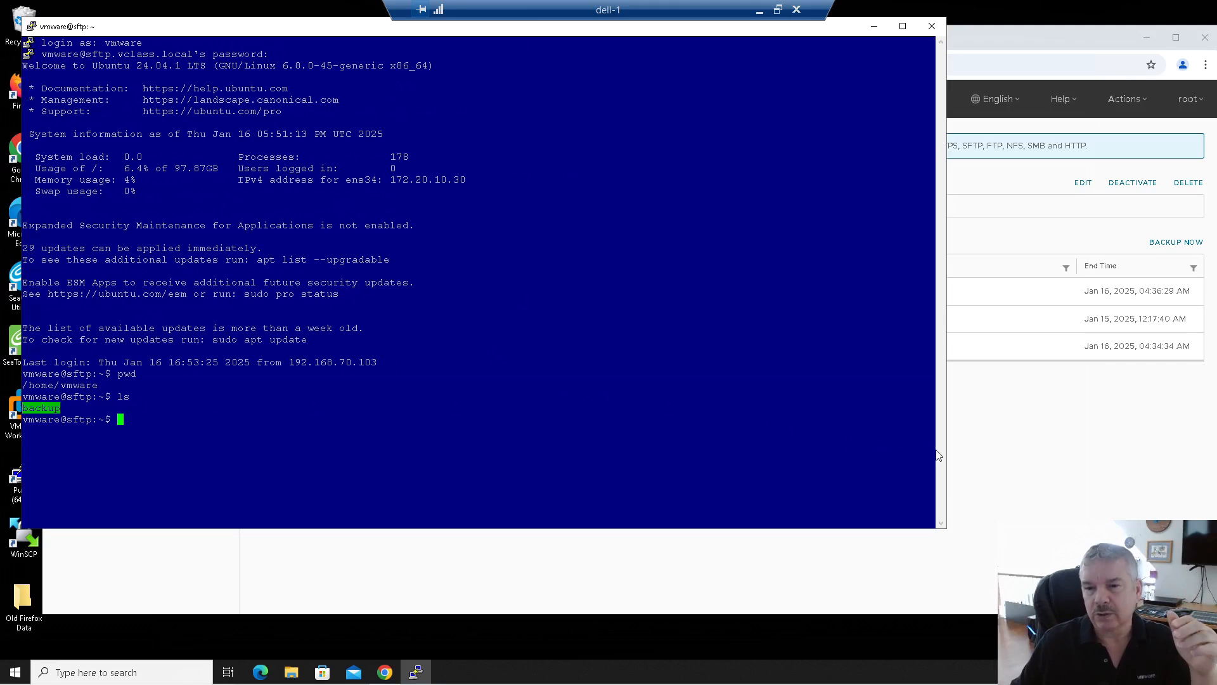
left_click(965, 455)
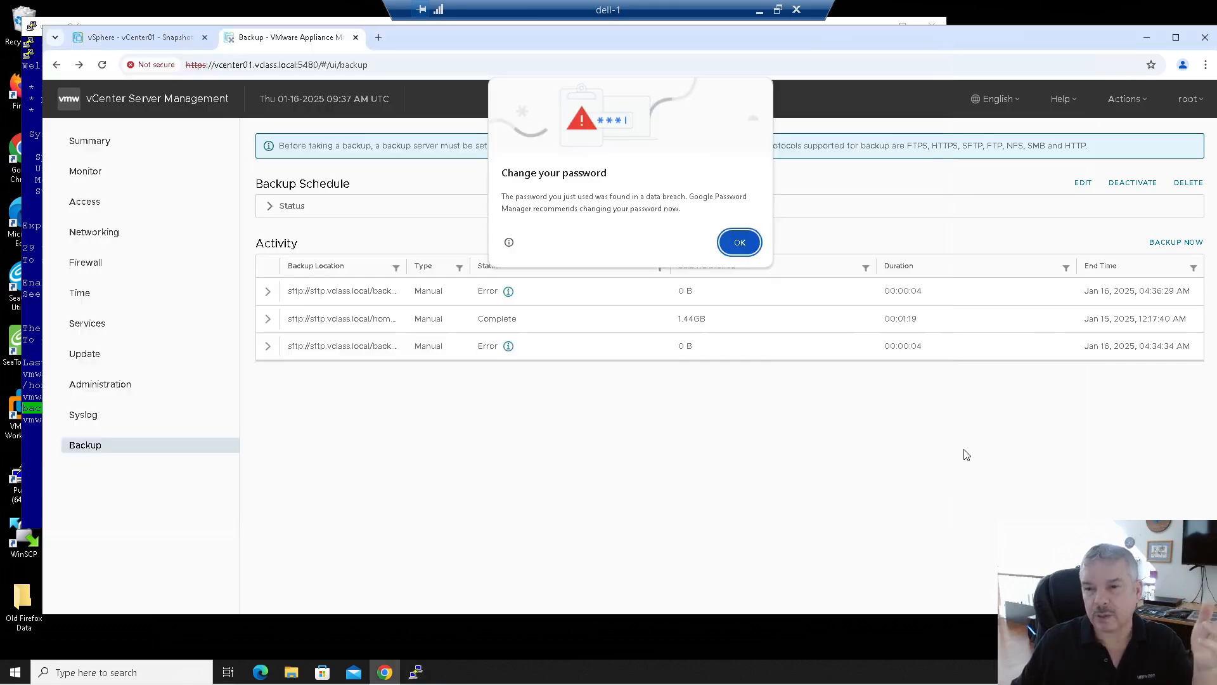
Step: Edit the schedule's location to sftp://sftp.vclass.local/home/vmware/backup, enter the server password, and save
left_click(745, 243)
left_click(1083, 184)
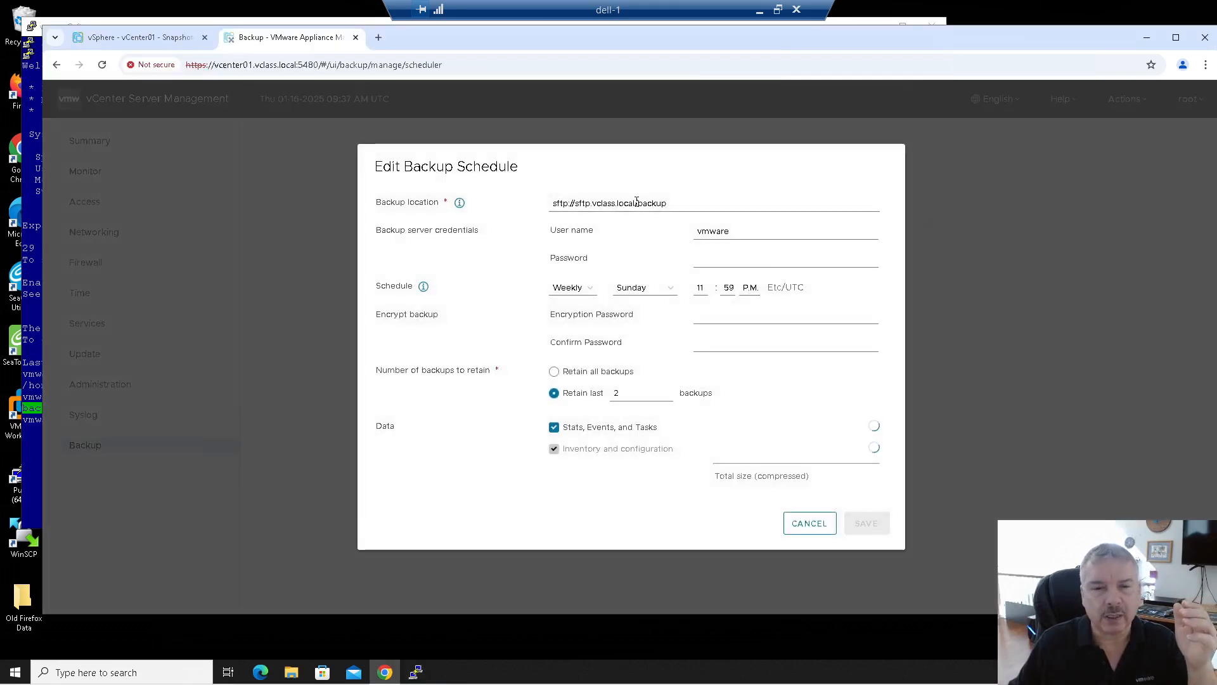
left_click(637, 201)
left_click(674, 232)
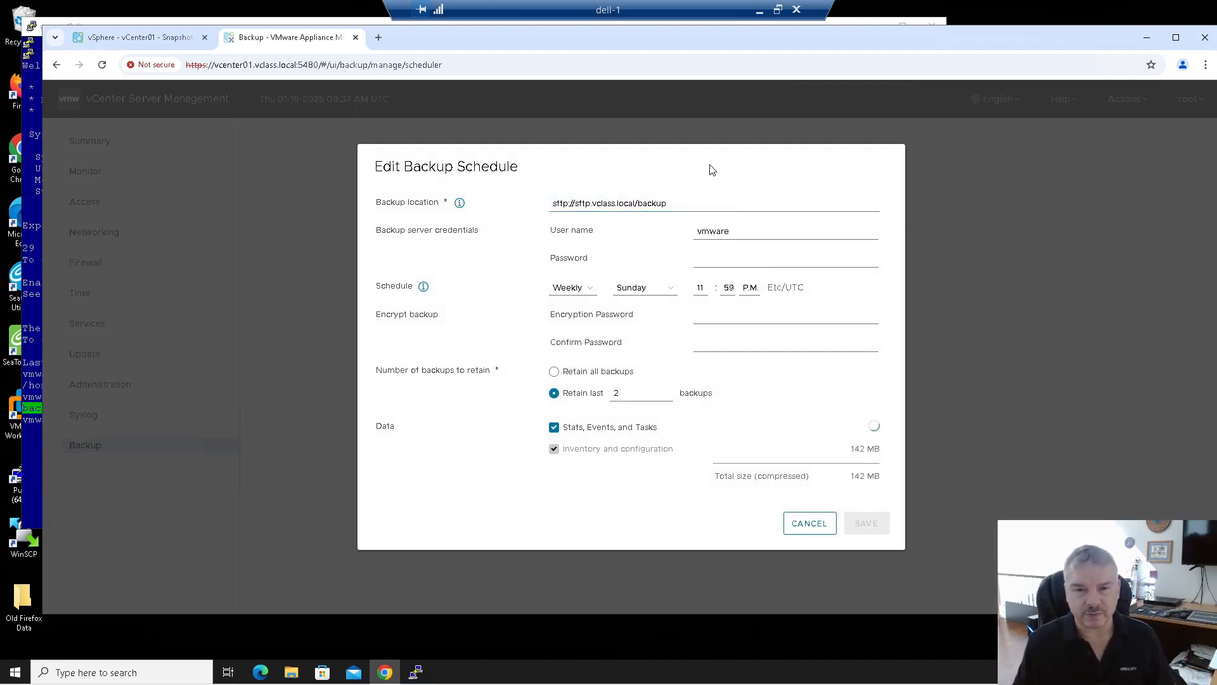
left_click(704, 203)
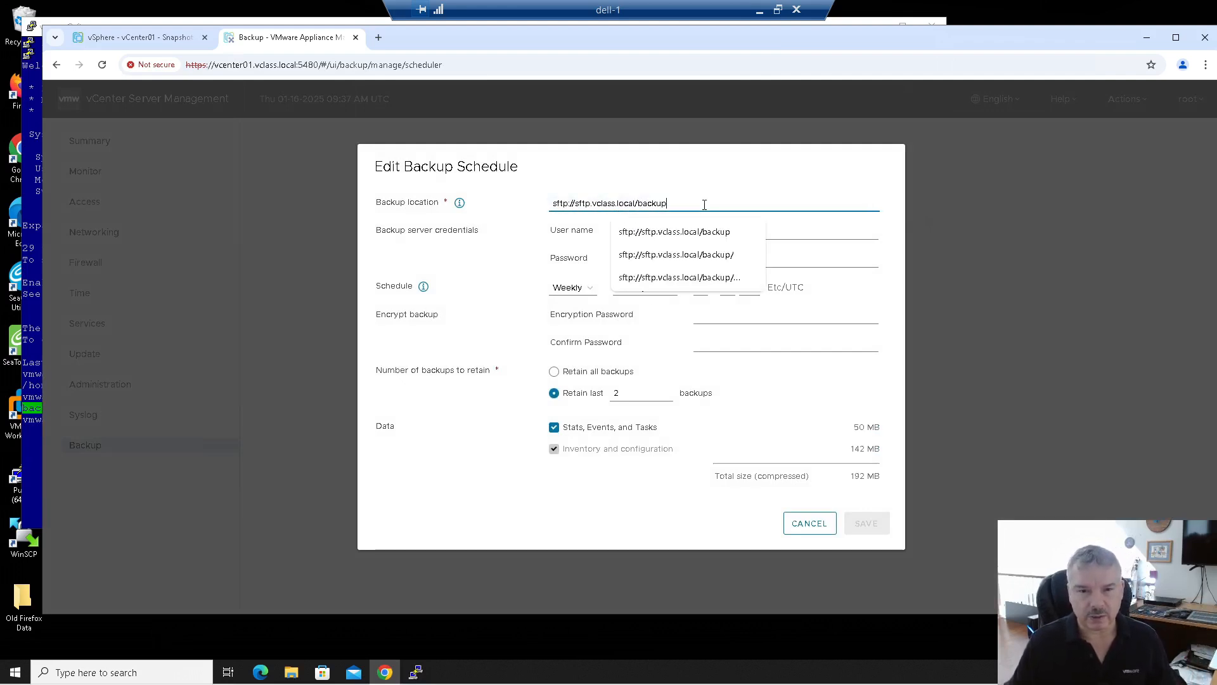
type("\\")
key("BackSpace")
key("BackSpace")
key("BackSpace")
key("BackSpace")
key("BackSpace")
key("BackSpace")
key("BackSpace")
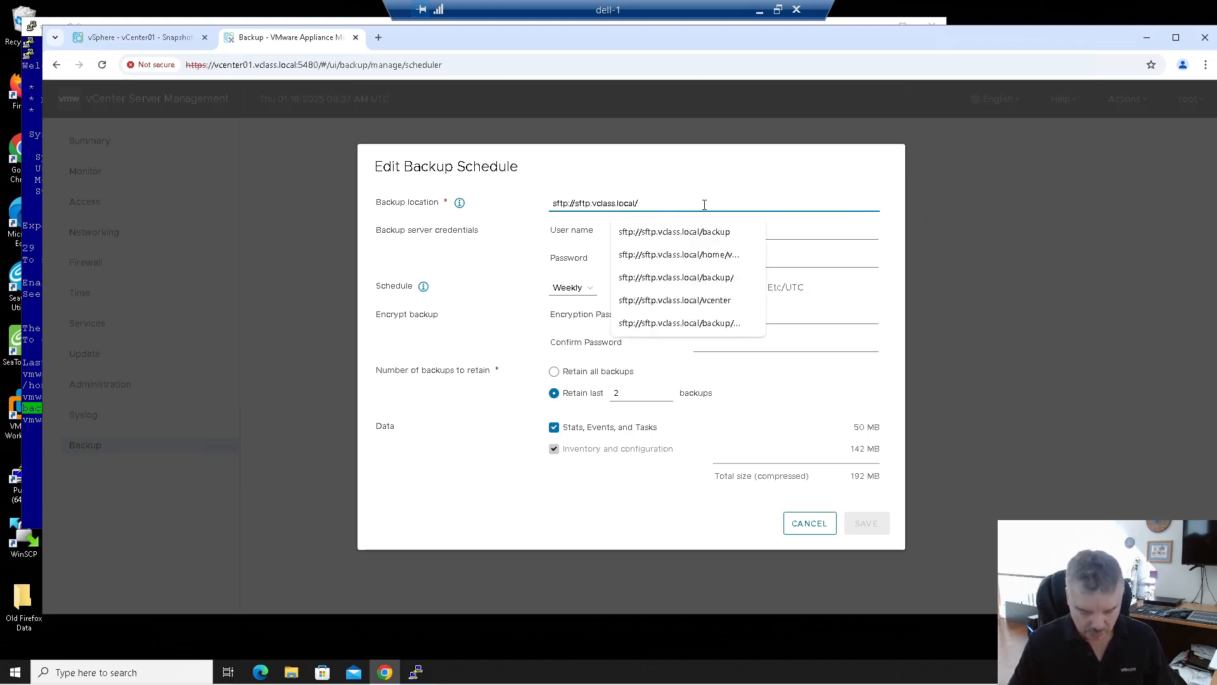
type("home/vmw")
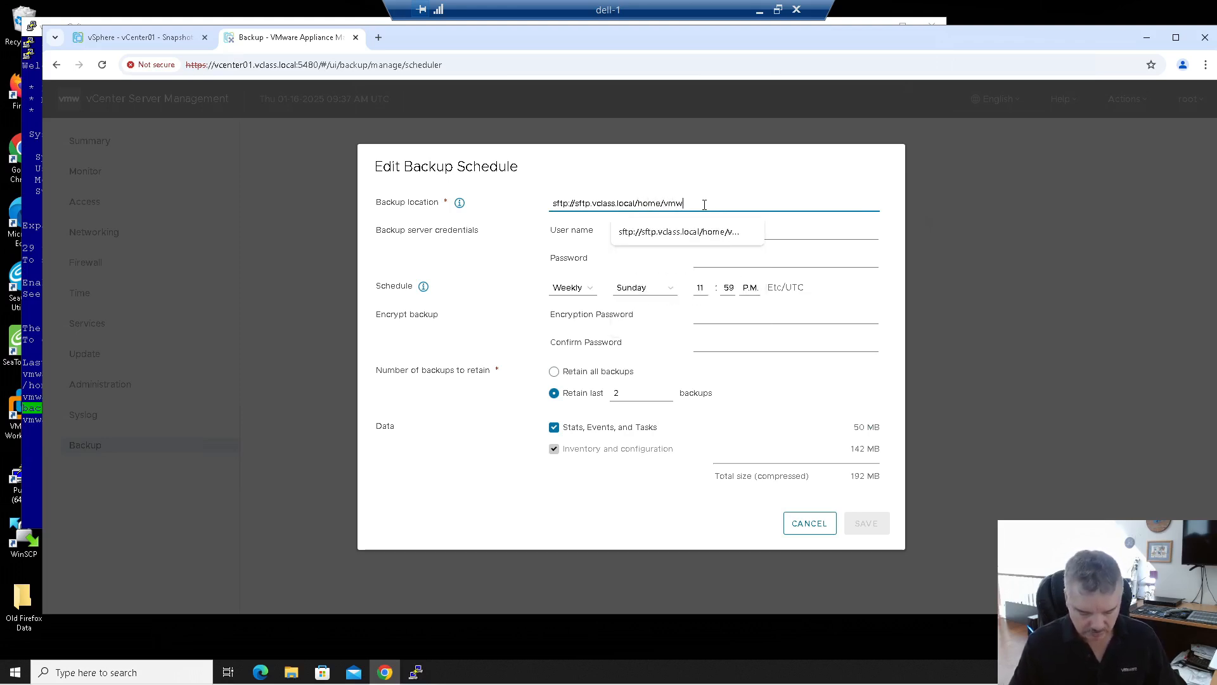
type("are/backup")
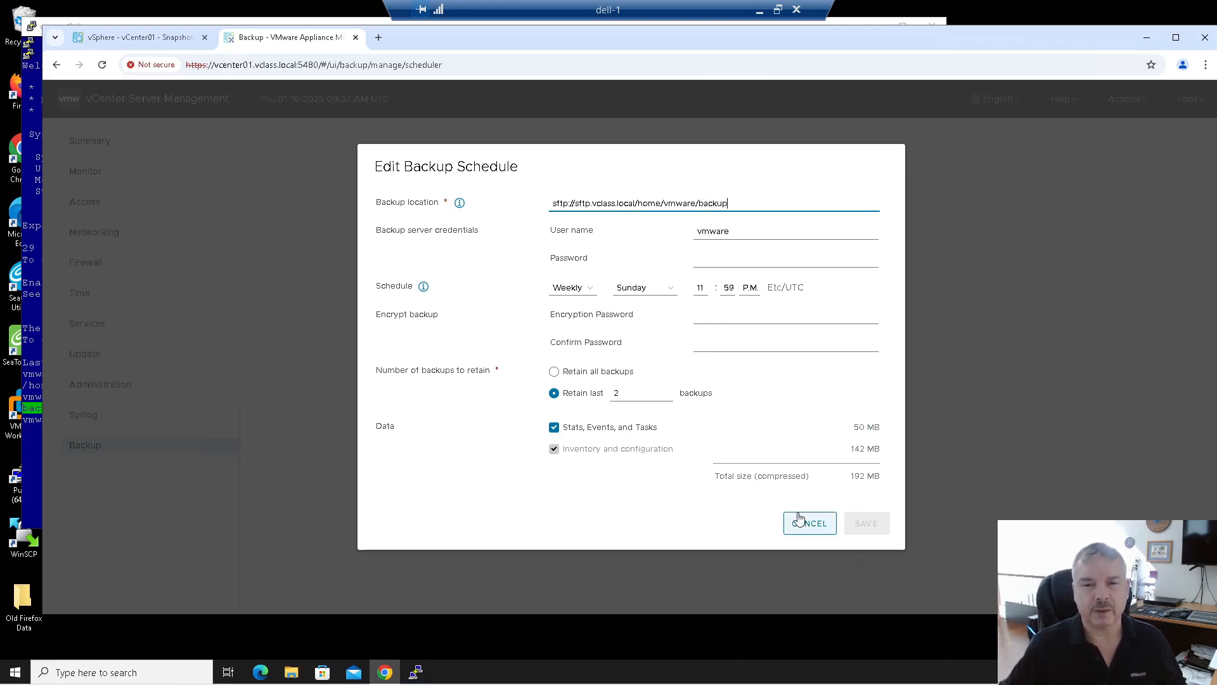
left_click(718, 256)
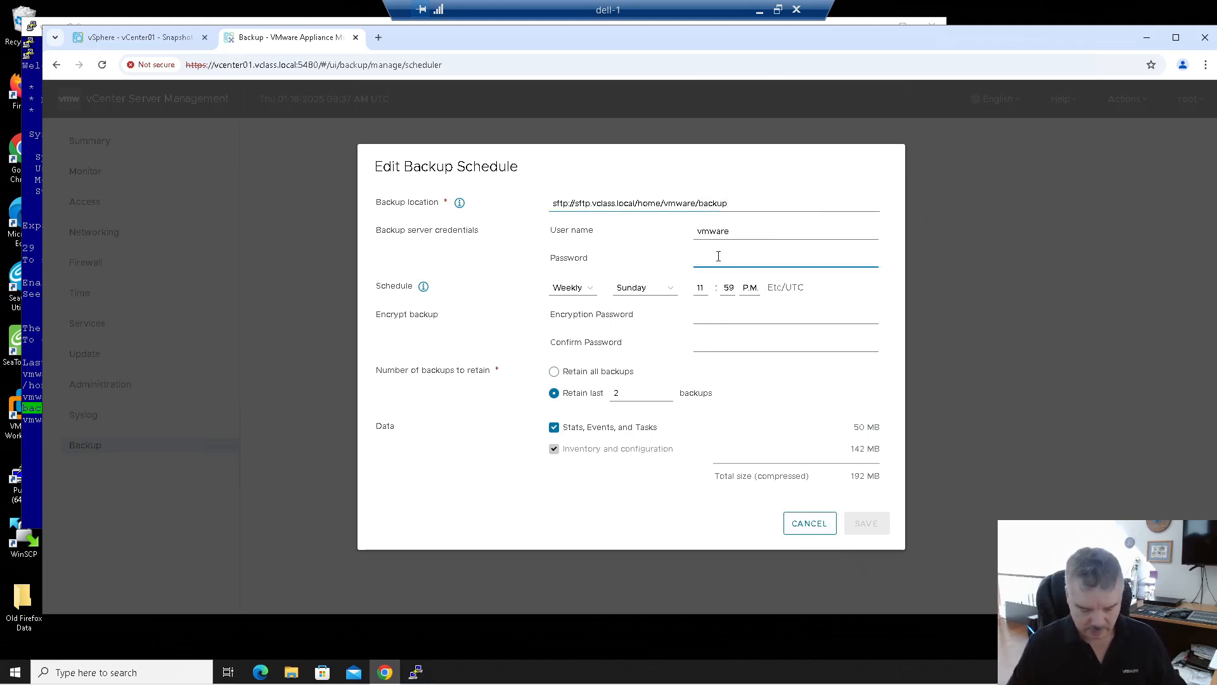
type("VMw")
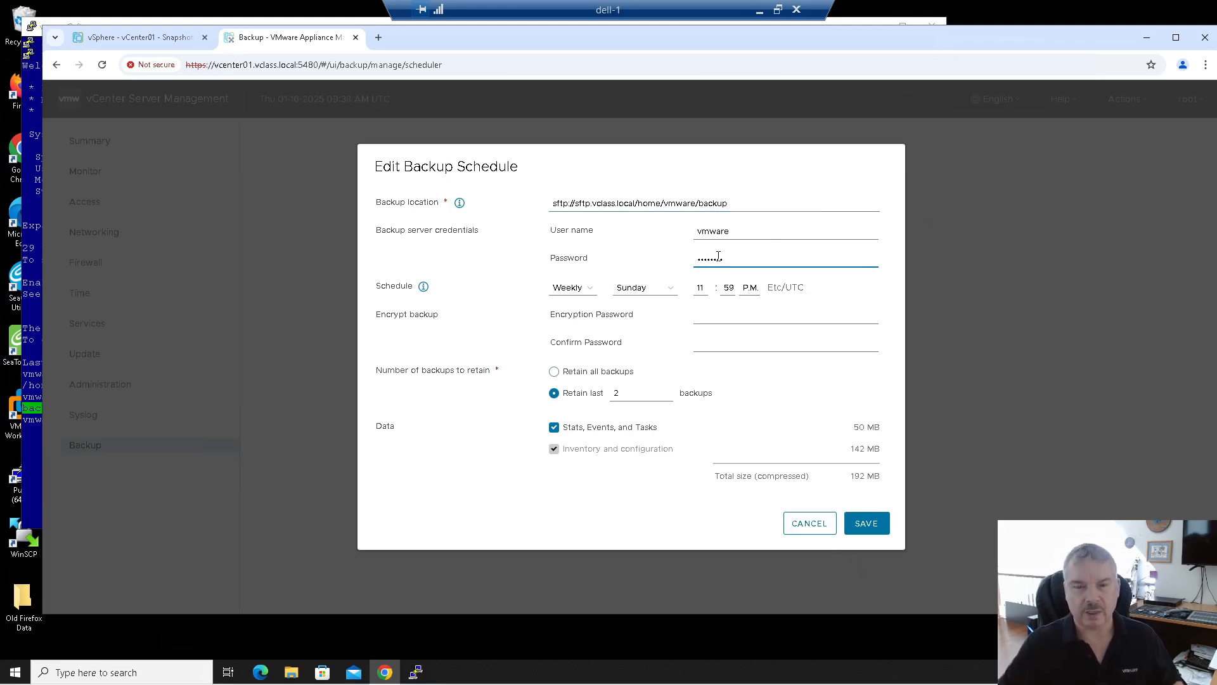
left_click(872, 533)
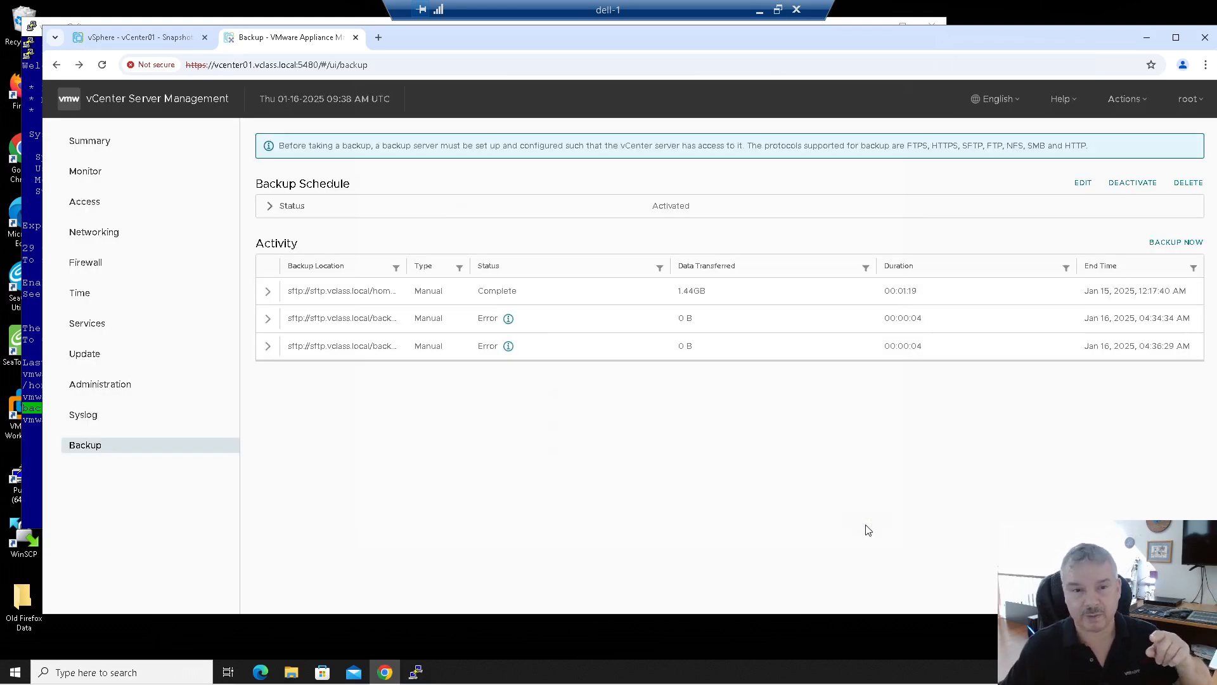
Step: Start a manual backup with the scheduled location, user name, and server password, dismissing Chrome's warning
left_click(1165, 242)
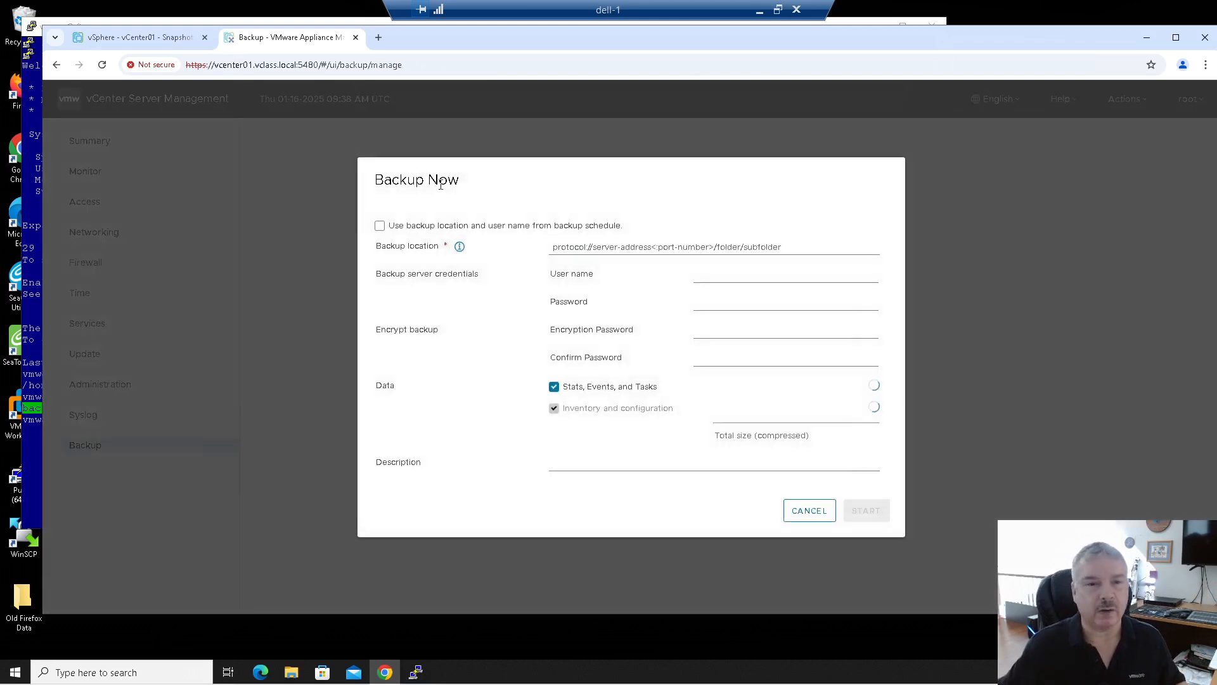
left_click(409, 227)
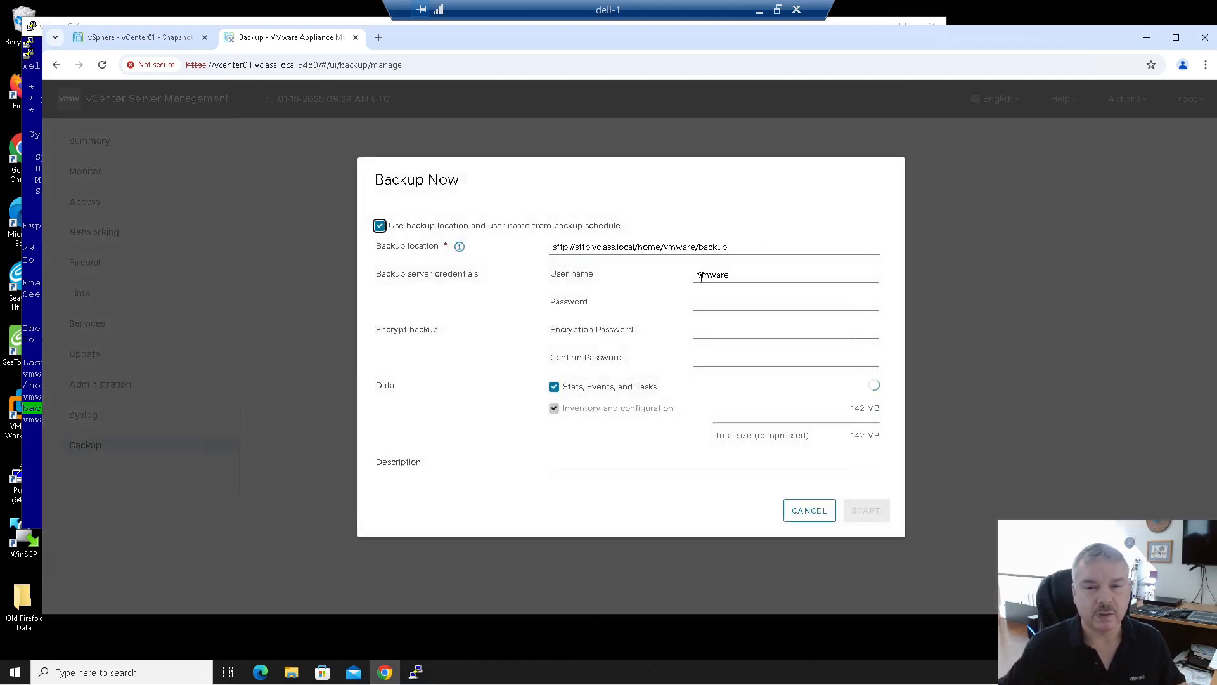
left_click(721, 303)
type("VMware1!")
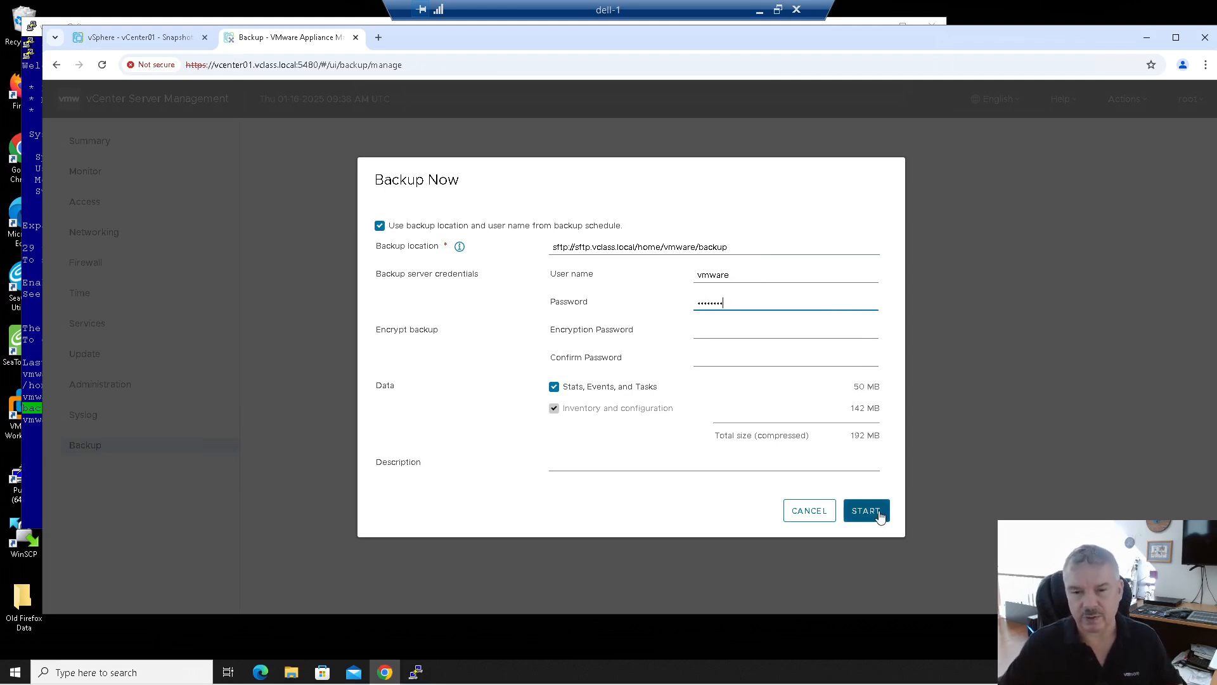
left_click(879, 515)
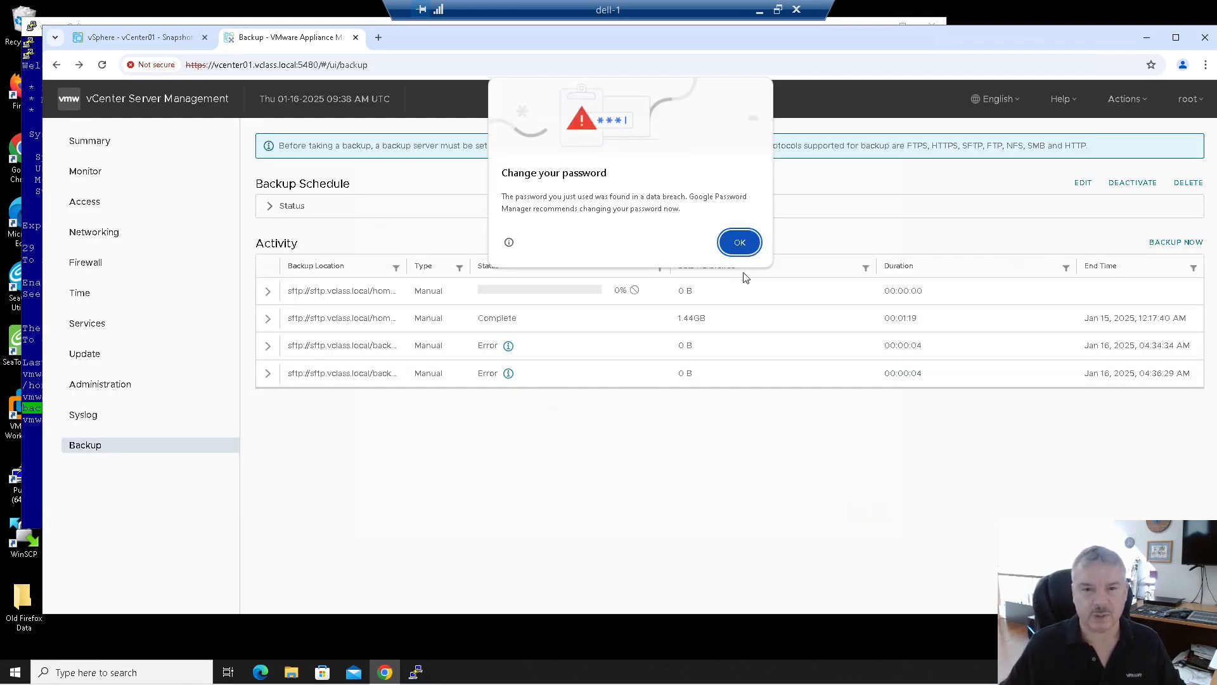
left_click(737, 239)
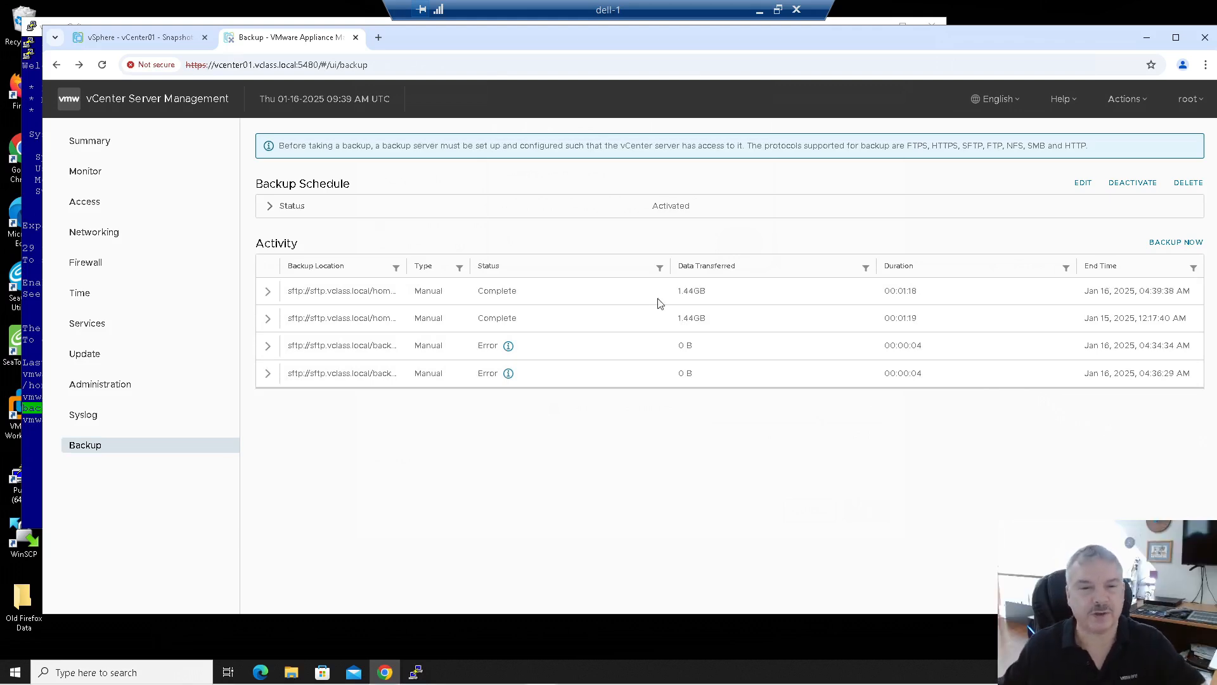
left_click(33, 444)
Step: Run cd backup and ls on the SFTP server to find the new vCenter folder, then launch WinSCP
type("cd backup")
key("Return")
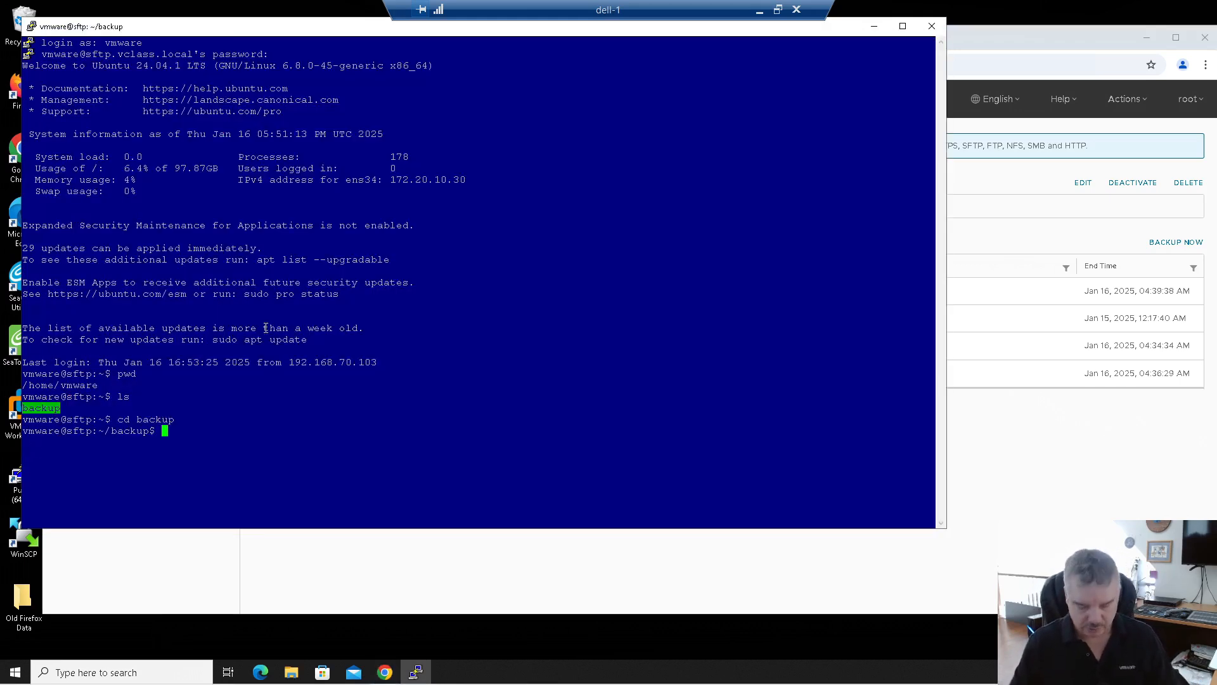
type("ls")
key("Return")
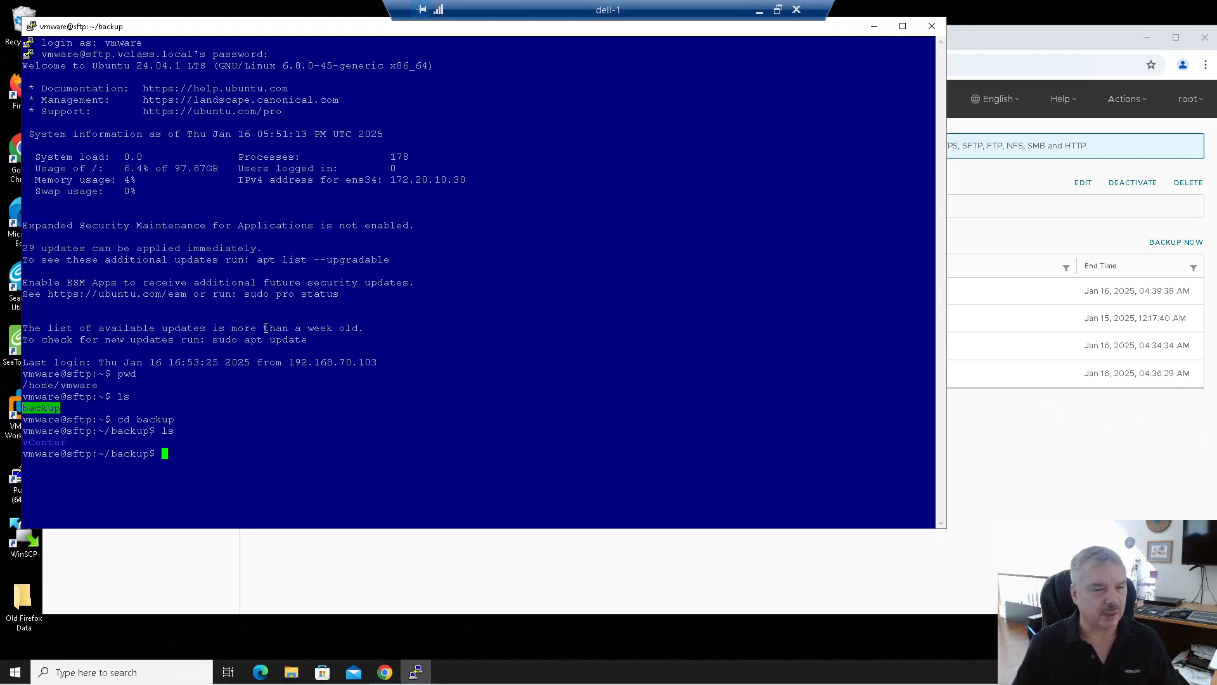
double_click(26, 540)
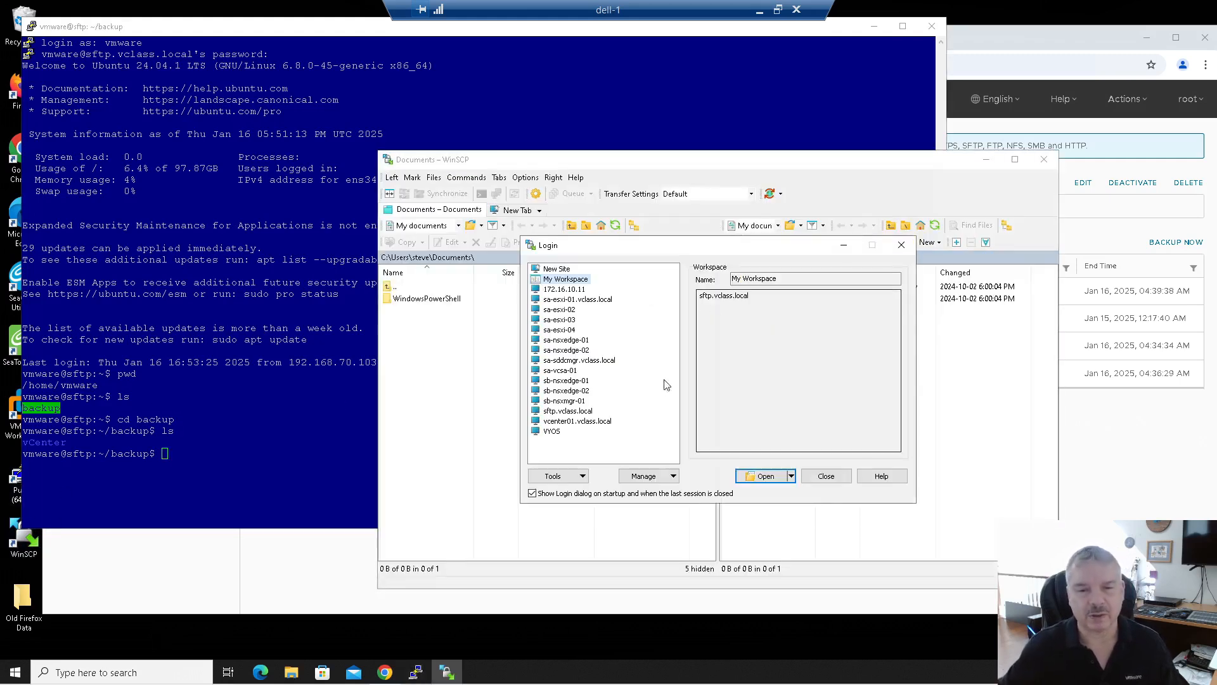
Step: Log in to the saved sftp.vclass.local site in WinSCP as vmware with the server password
double_click(573, 411)
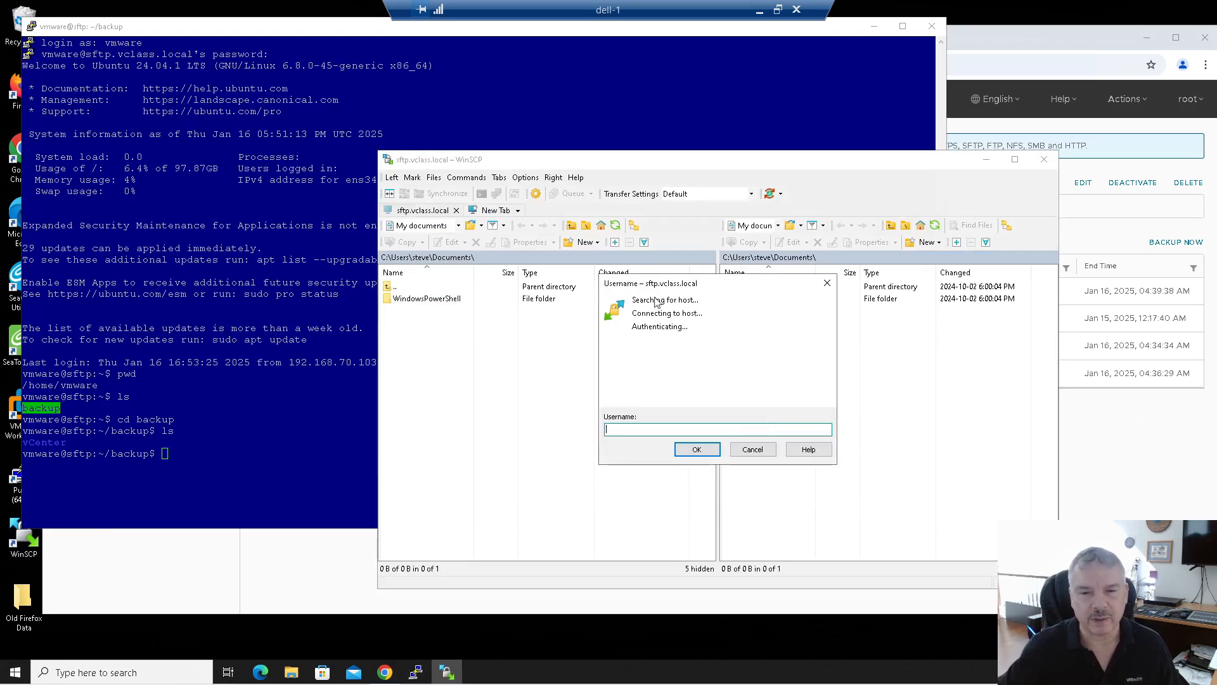
type("vmware")
key("Return")
type("VMware1!")
key("Return")
double_click(748, 299)
double_click(755, 299)
double_click(761, 302)
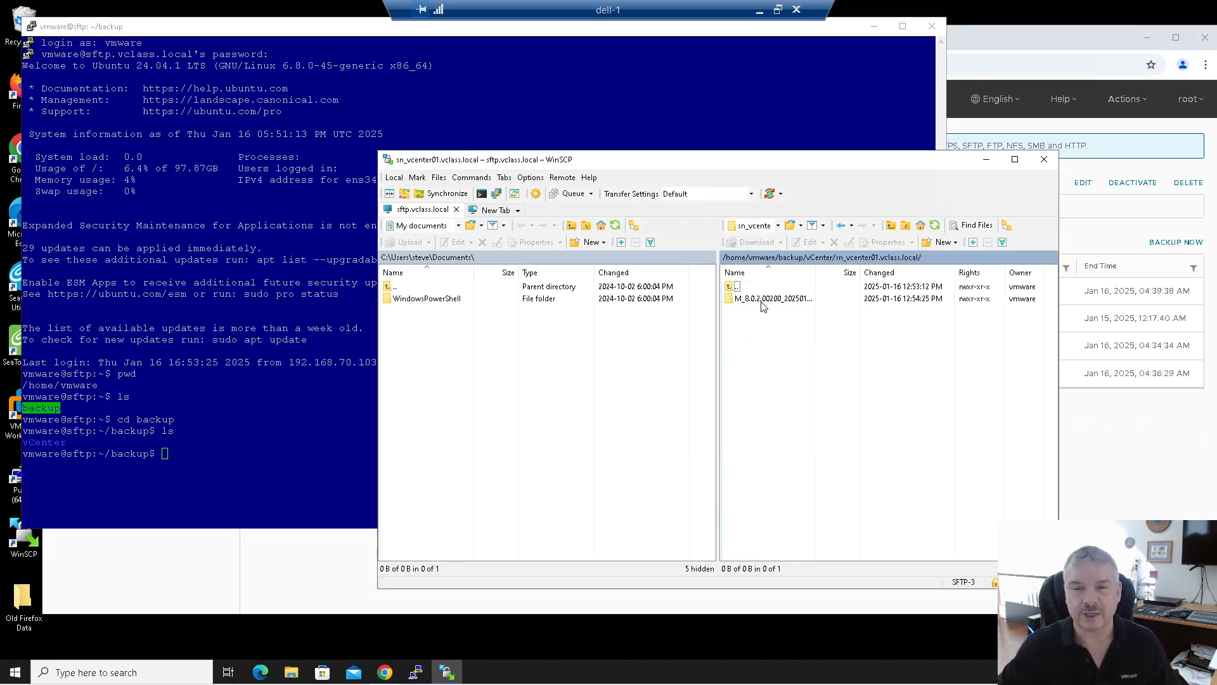
double_click(763, 302)
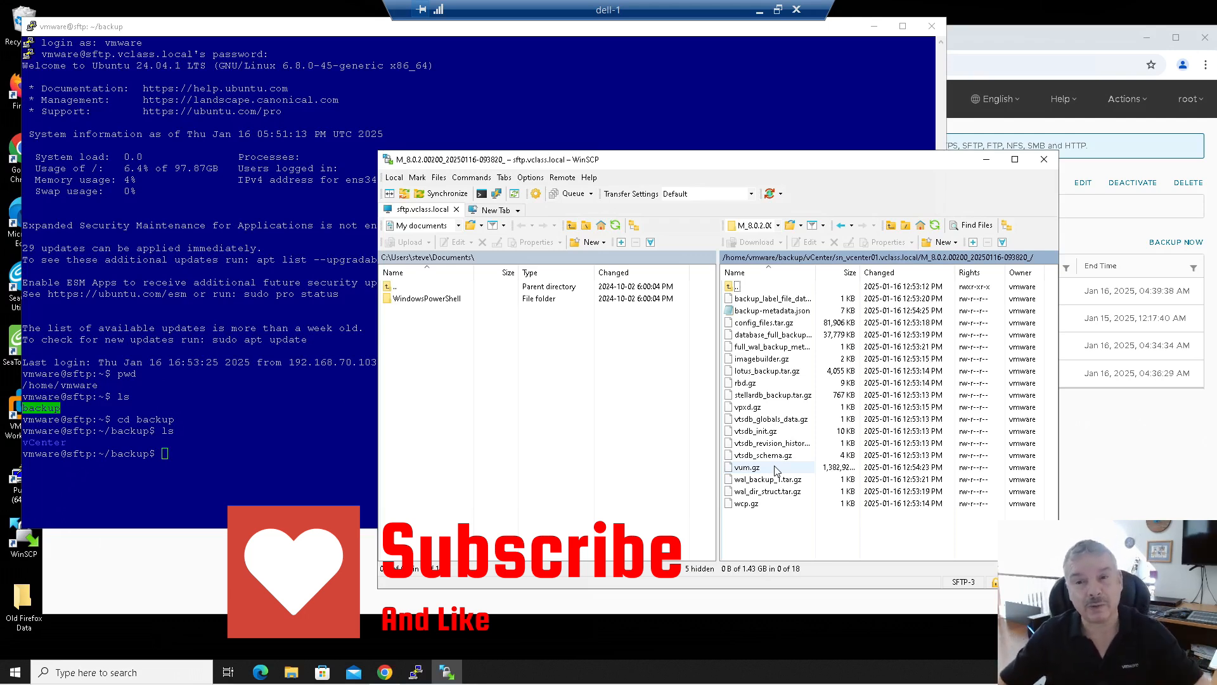
left_click(1043, 160)
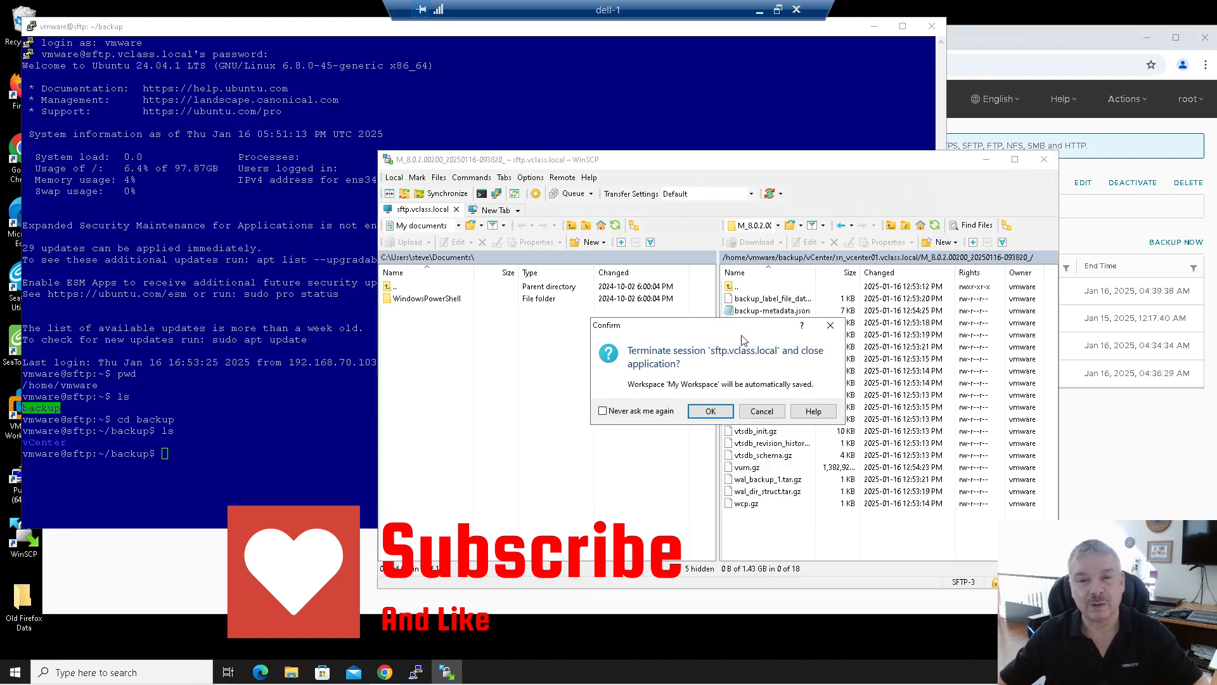
left_click(708, 412)
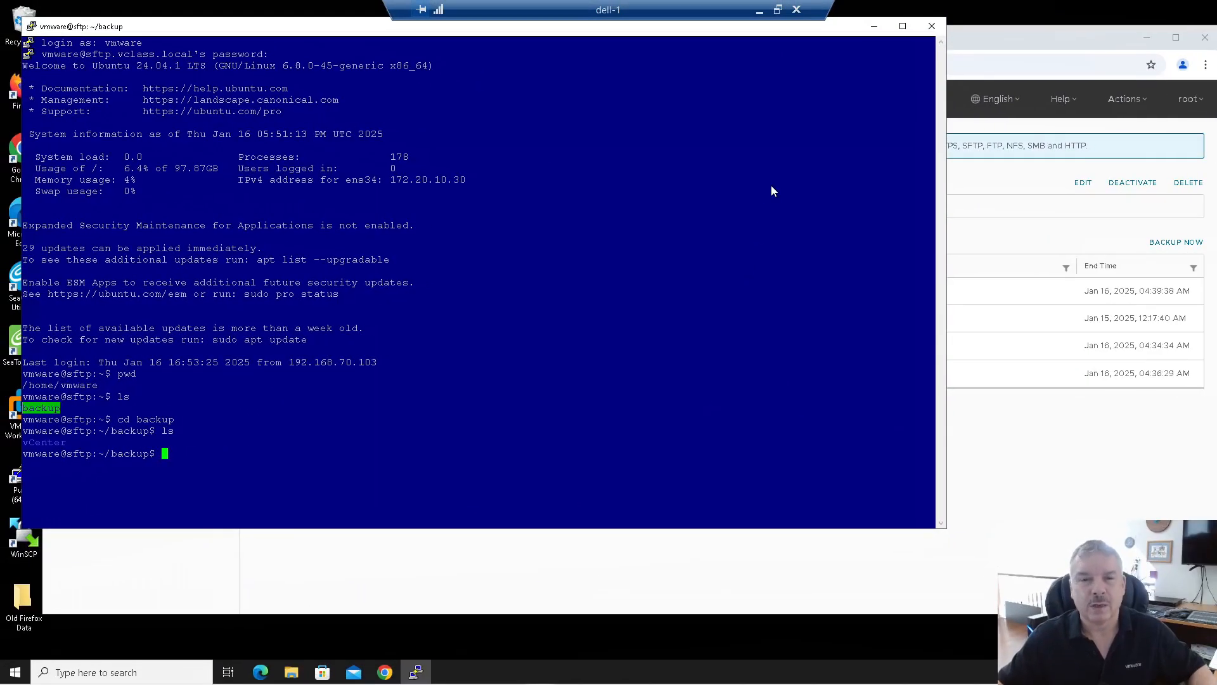
Step: Close the PuTTY session and the Backup - VMware Appliance Management browser tab
left_click(931, 26)
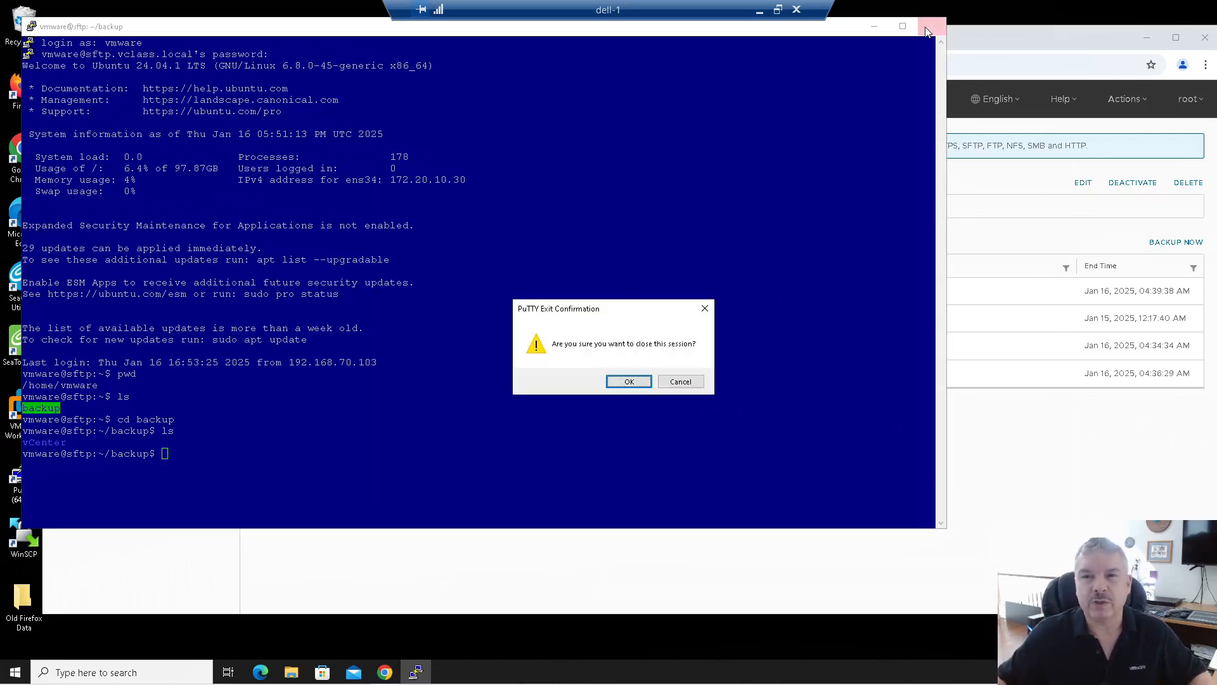
left_click(628, 382)
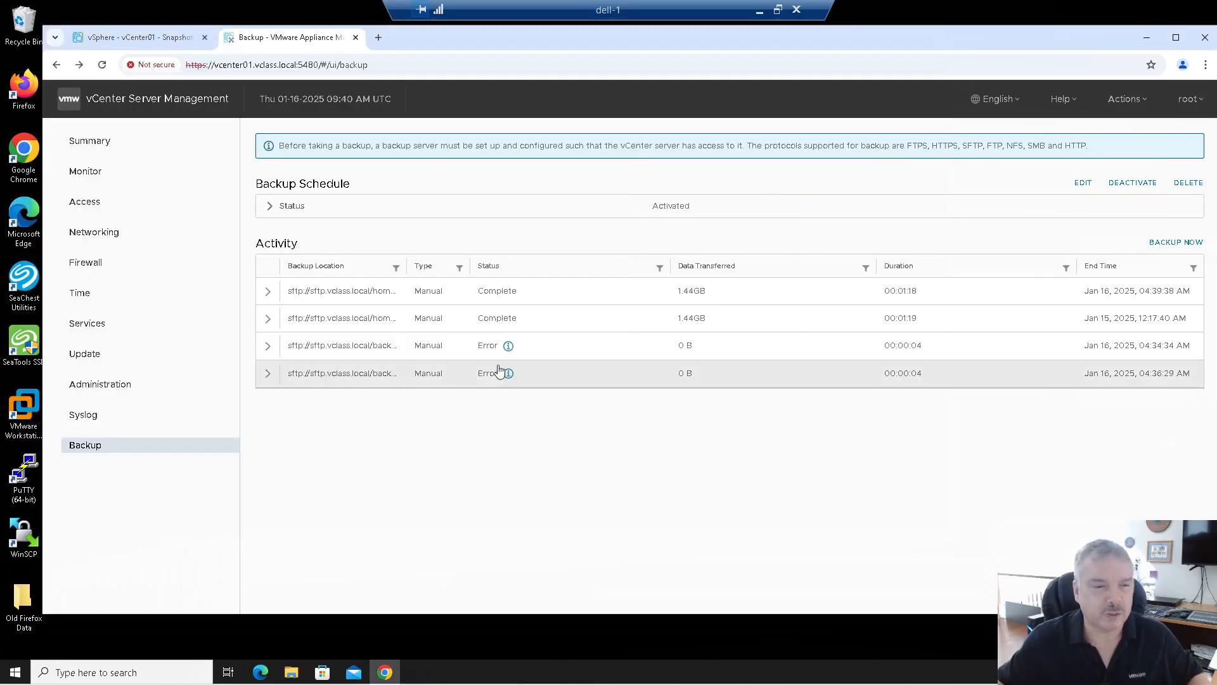
left_click(356, 37)
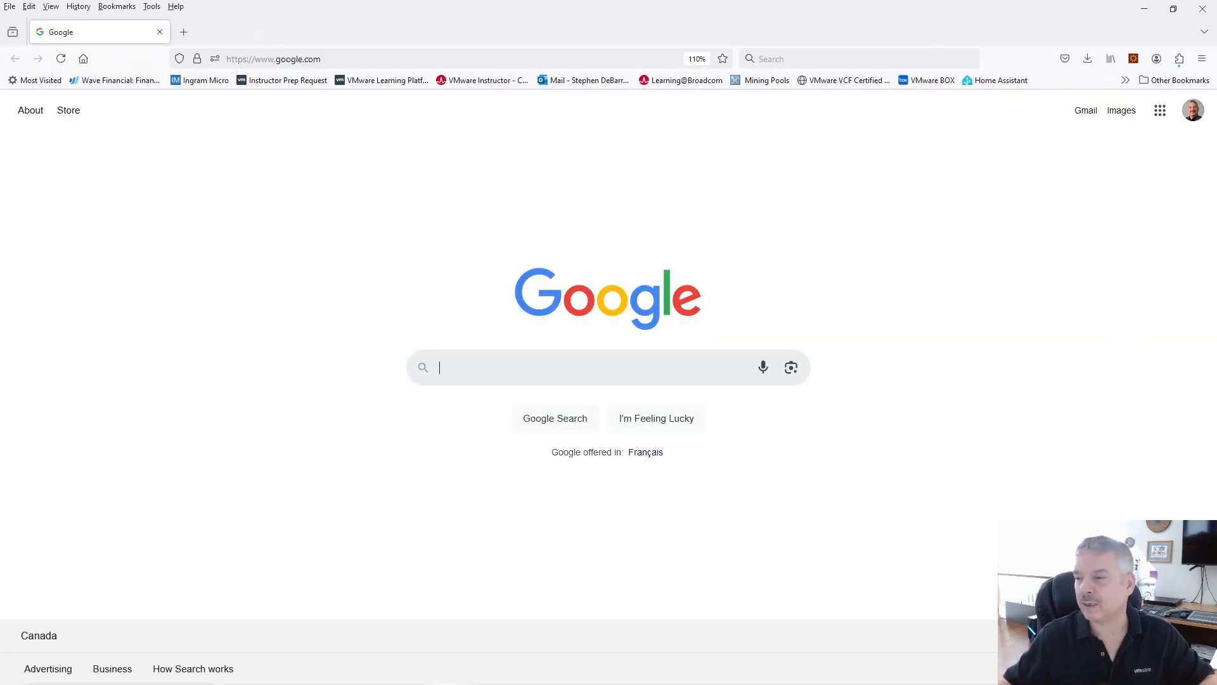
Step: Log in to ESXi host 192.168.70.10 as root and select vCenter01 under Virtual Machines
left_click(350, 60)
type("192.168.70.10/")
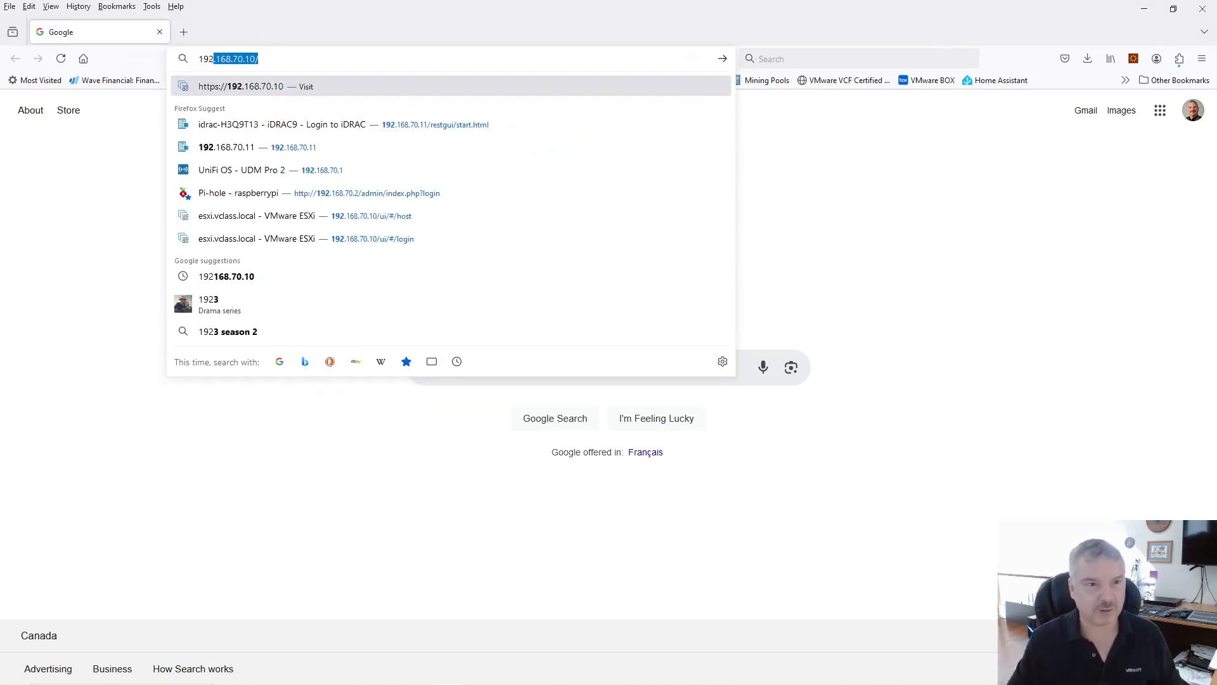
key("Return")
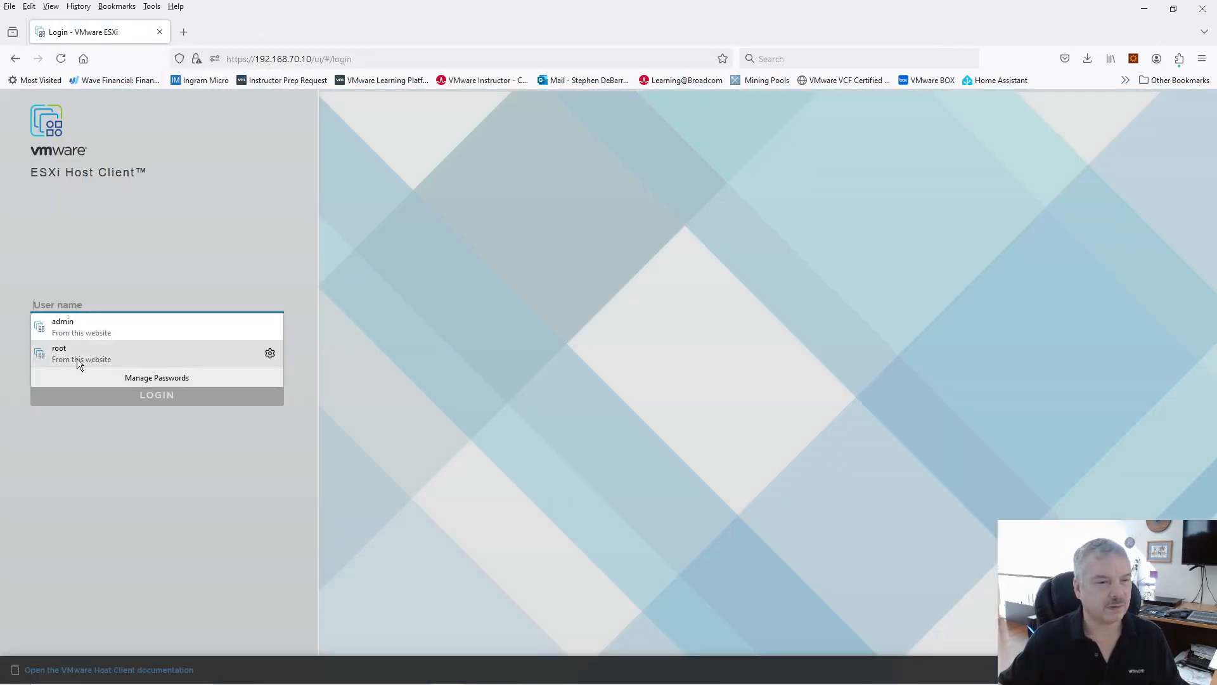
left_click(77, 357)
left_click(163, 396)
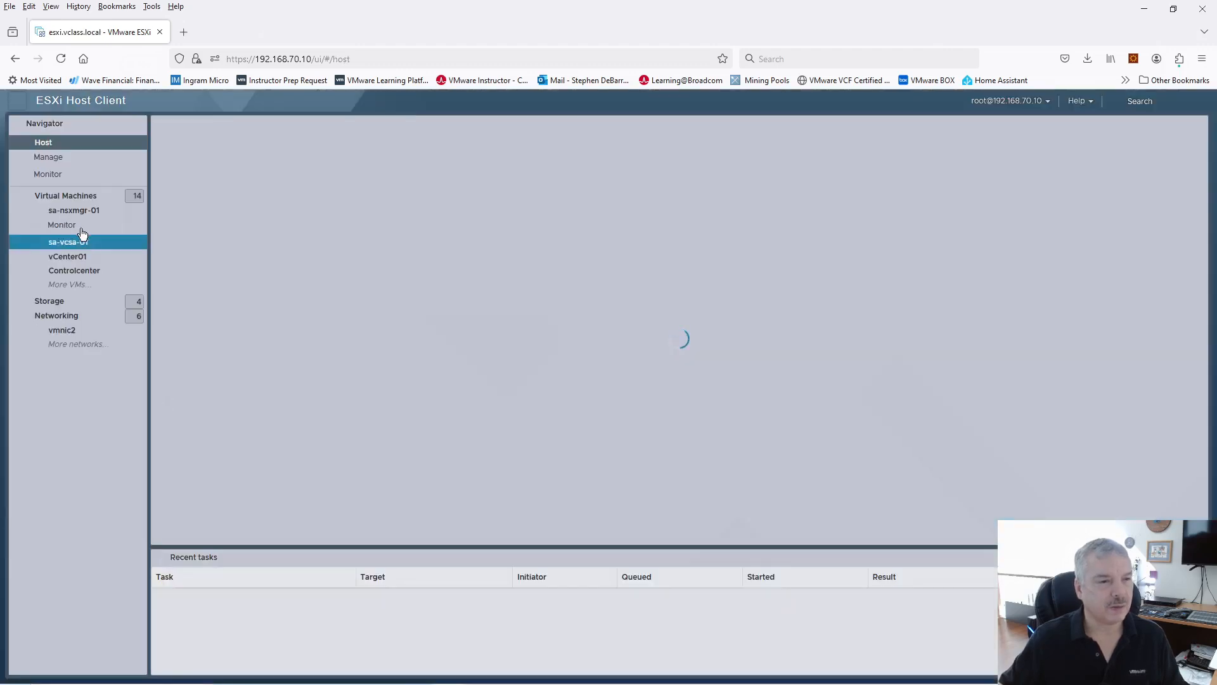
left_click(78, 201)
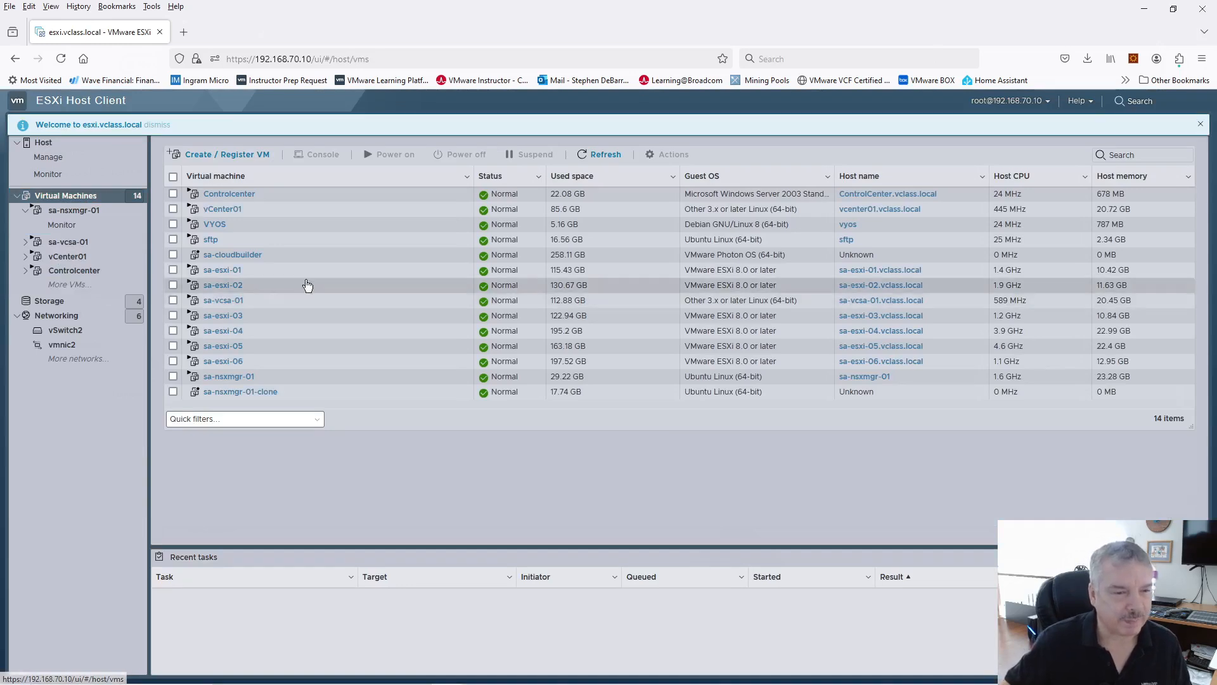
left_click(173, 211)
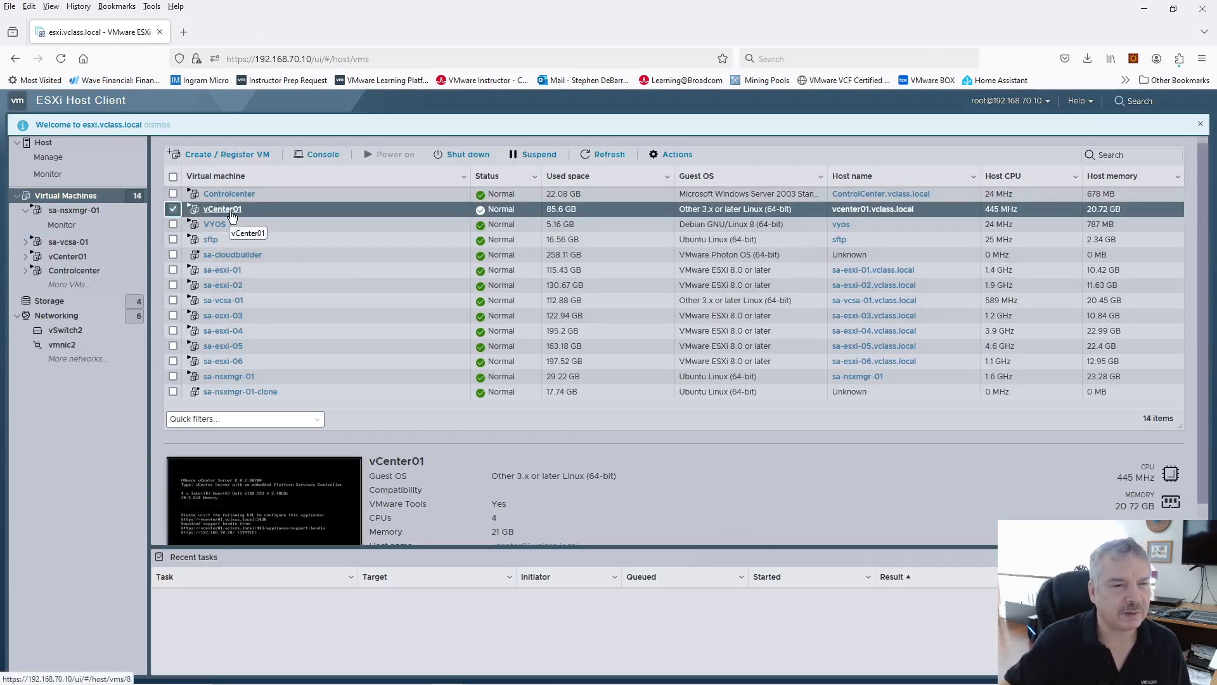
Step: Save vCenter01's settings through Edit settings, suspend the VM, then close the host client tab
left_click(674, 155)
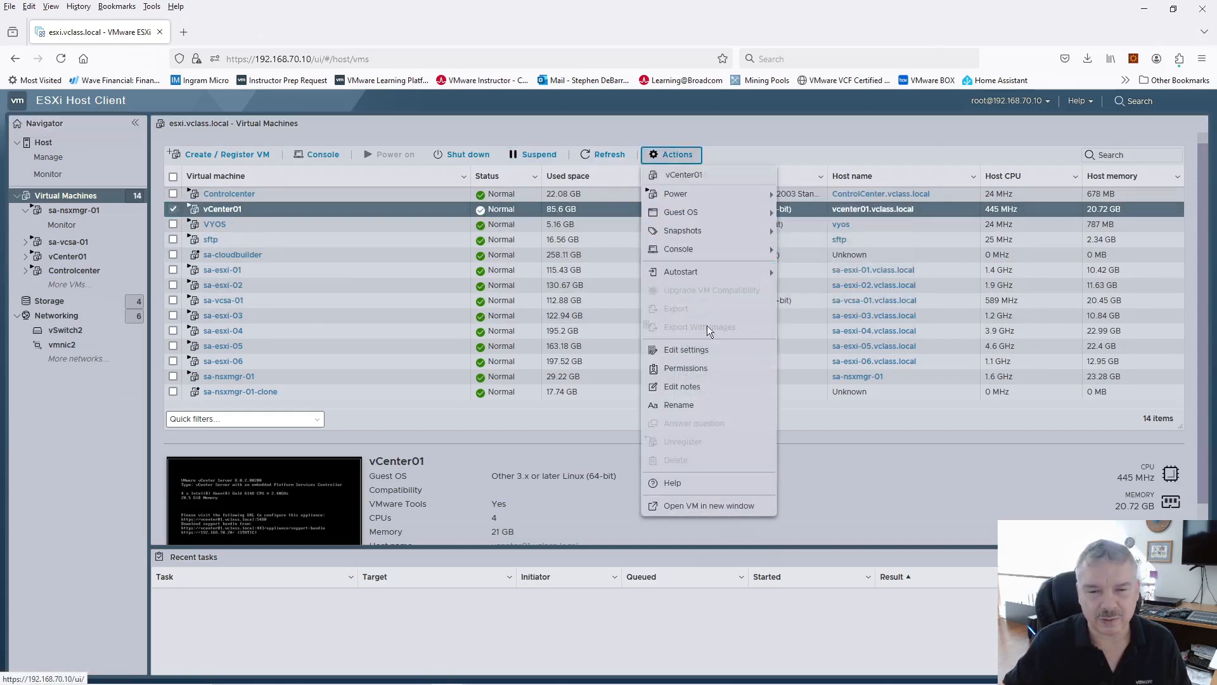
left_click(700, 350)
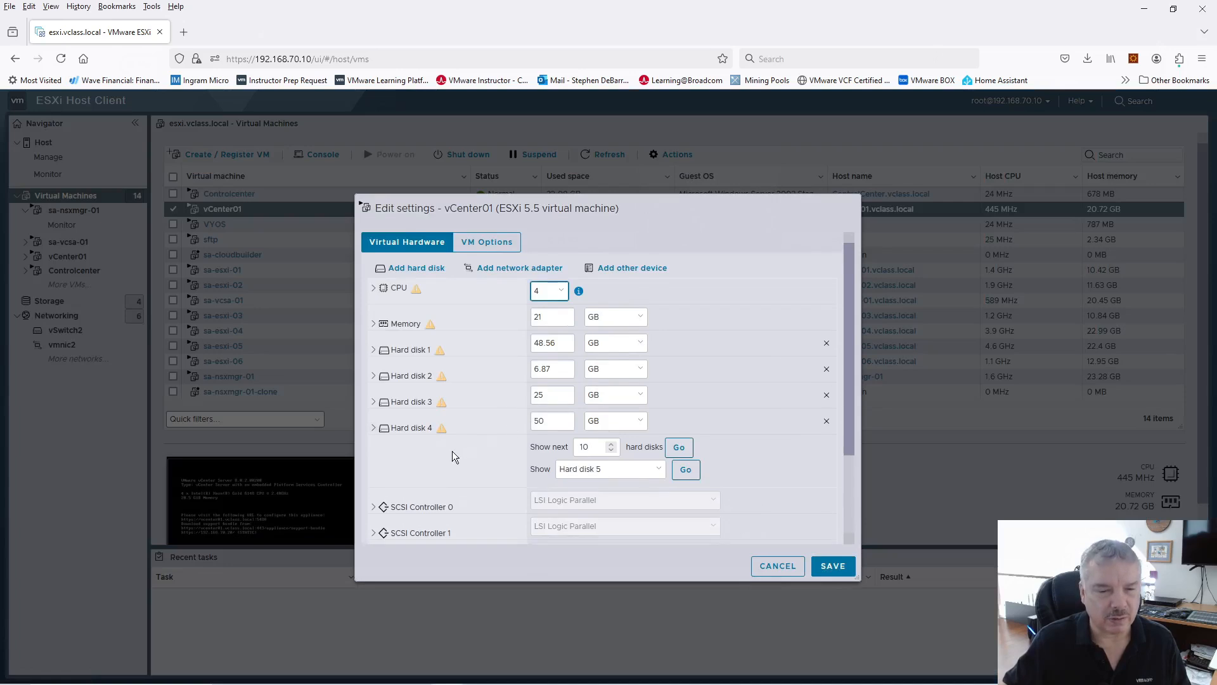
scroll(452, 451, "down", 3)
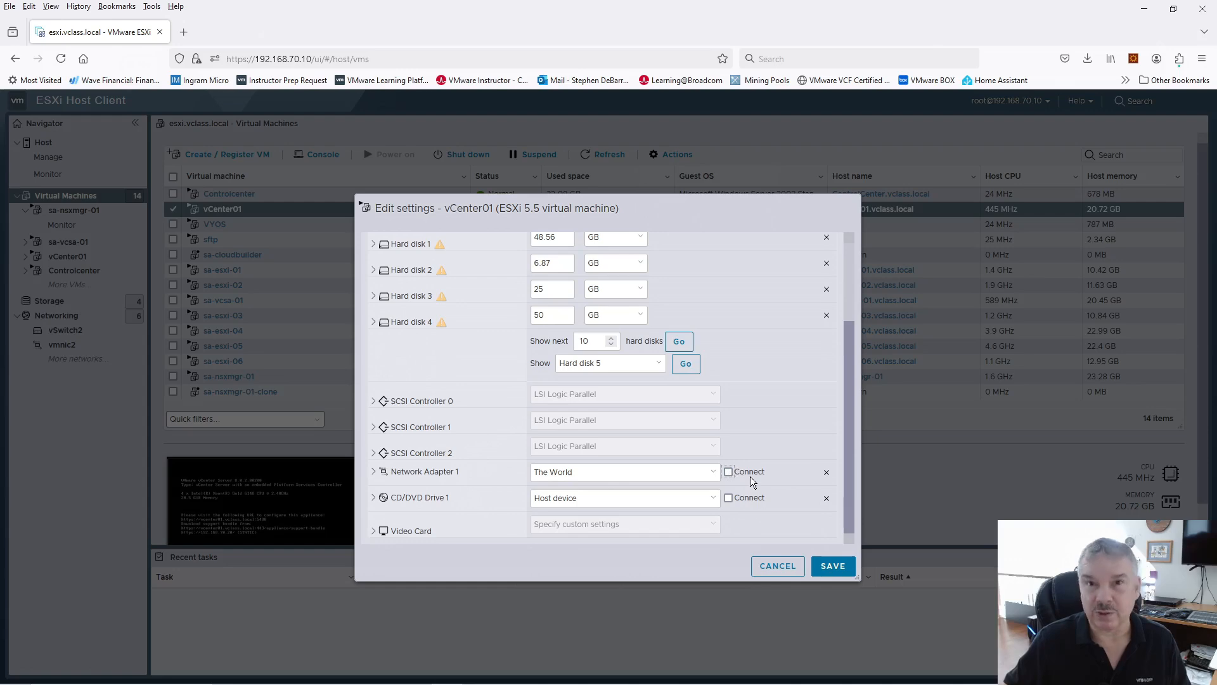
left_click(834, 567)
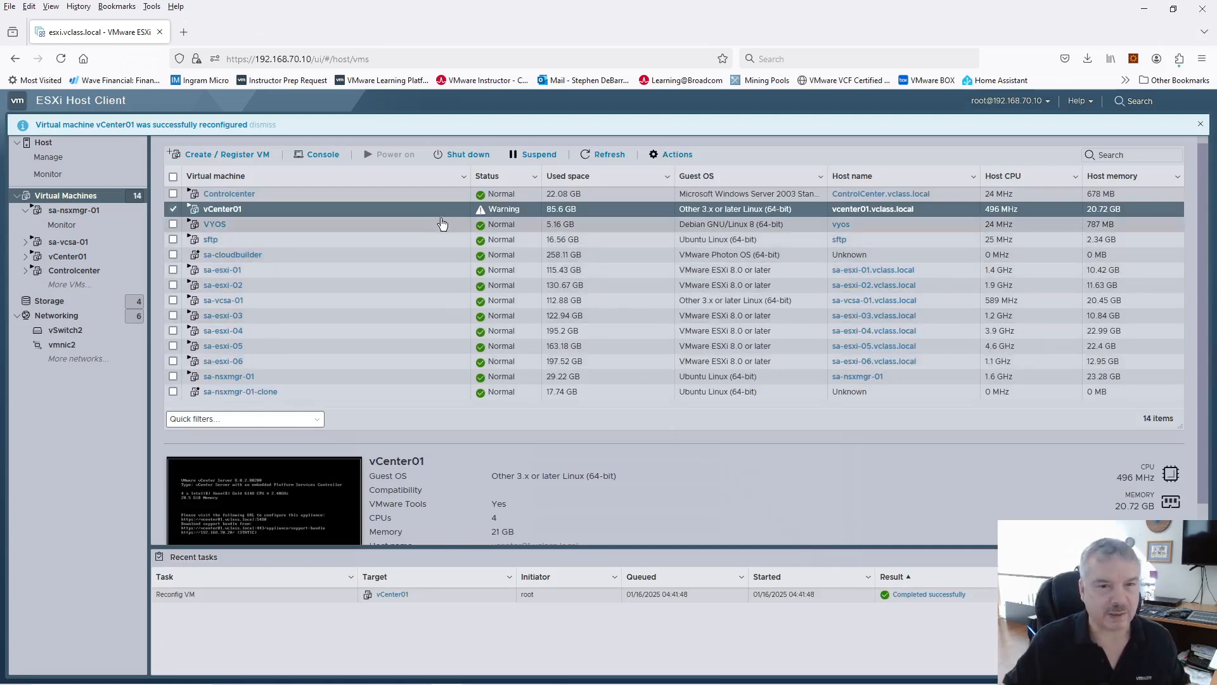
left_click(539, 156)
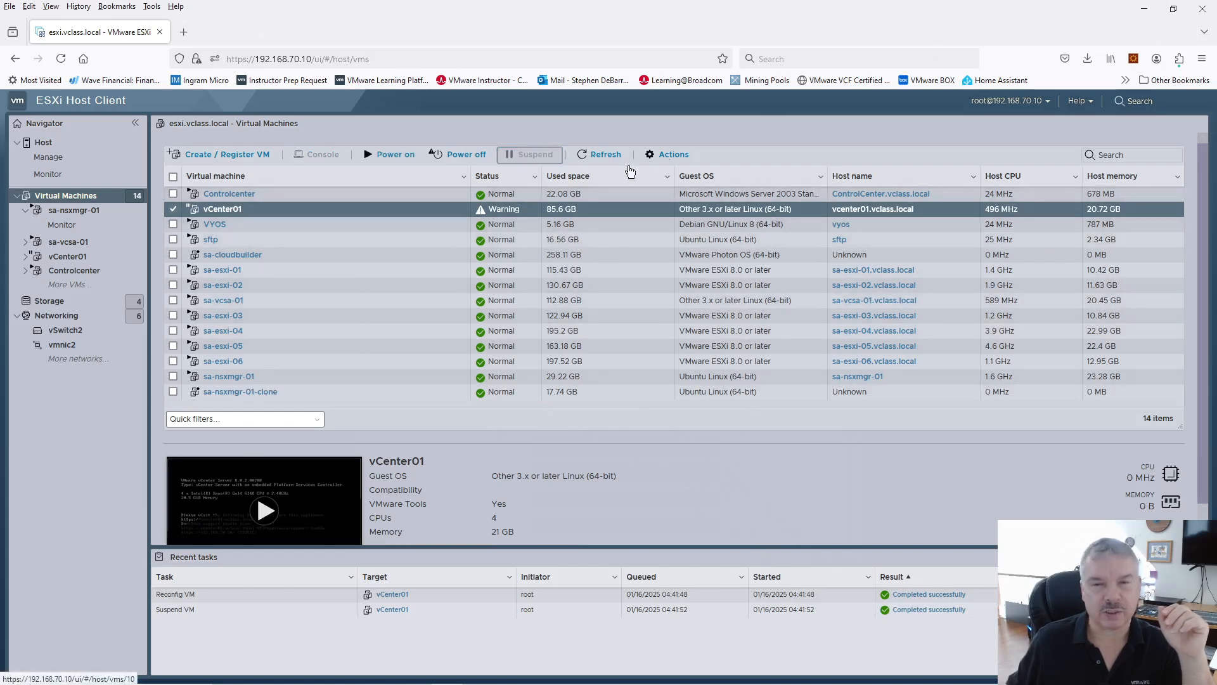
left_click(159, 36)
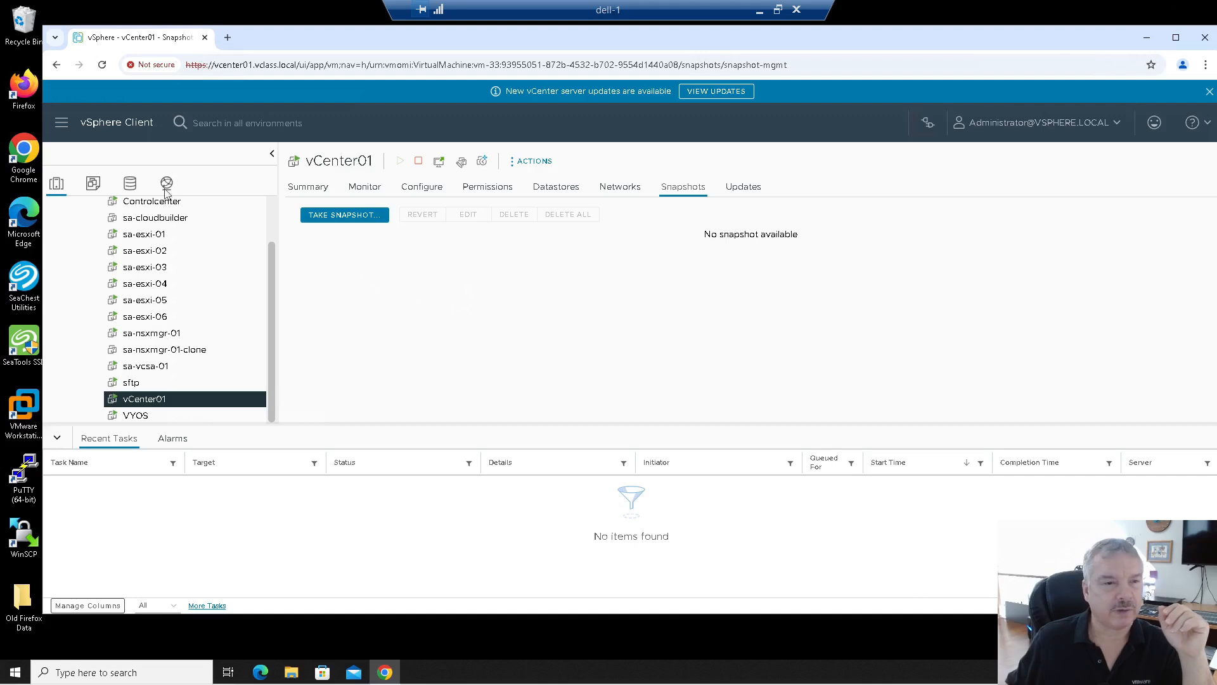
Step: Select sa-cloudbuilder, sa-esxi-01 and sa-esxi-02 in the inventory, then show the vCenter01 summary
left_click(136, 218)
left_click(138, 235)
left_click(172, 250)
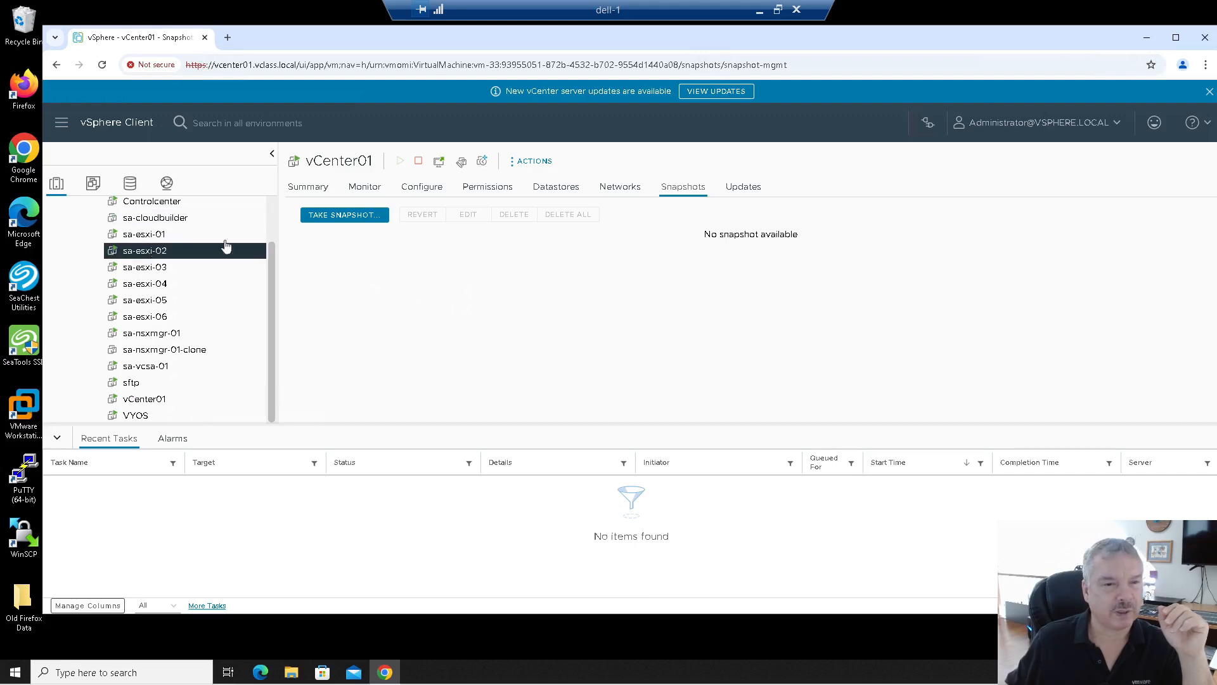
left_click(309, 186)
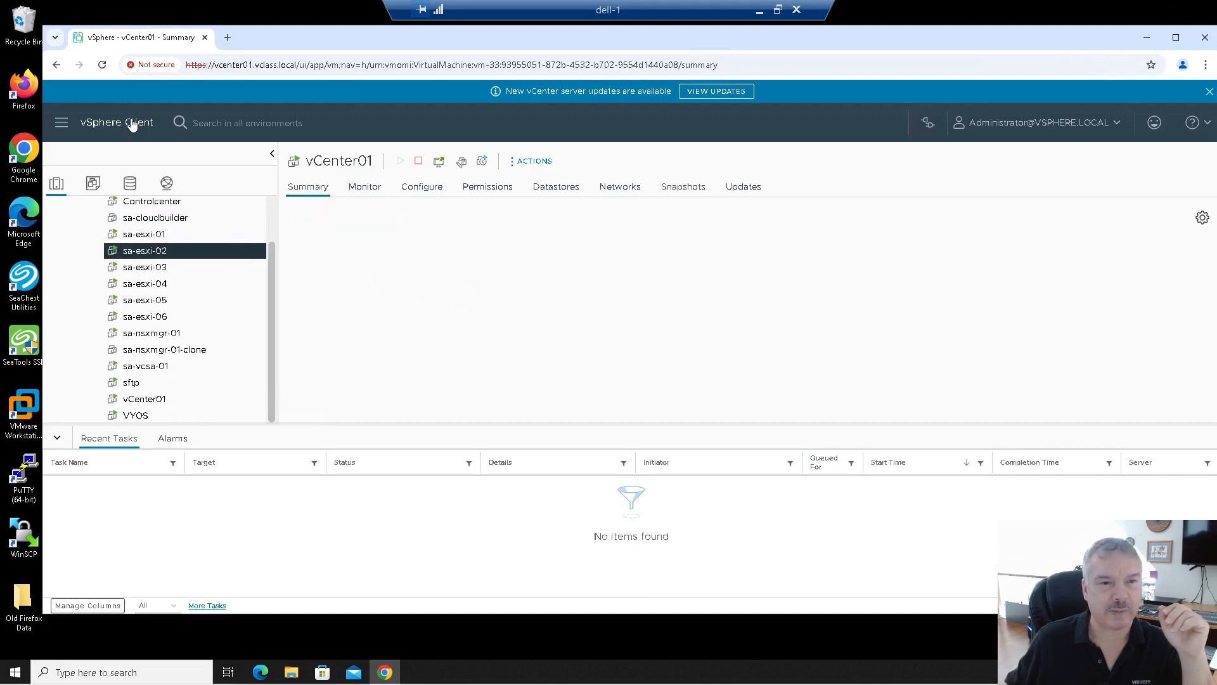
Step: Load vcenter01.vclass.local in a new tab, then close that tab and the Chrome window
left_click(227, 38)
type("vc")
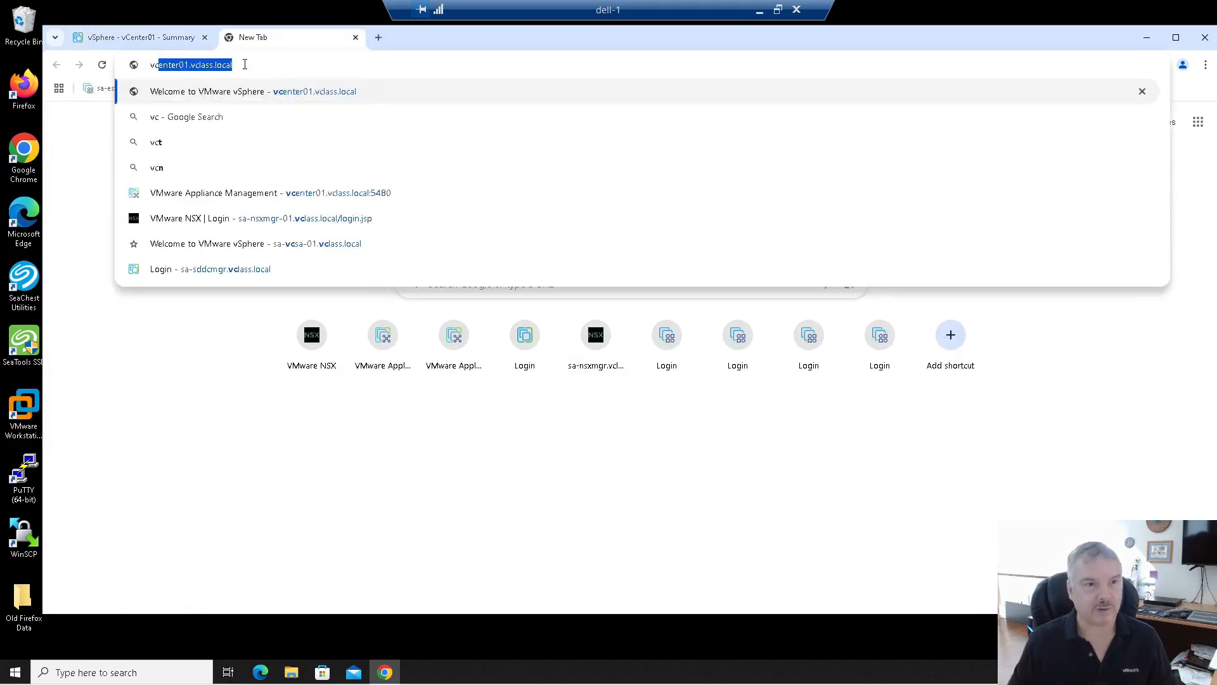
key("Return")
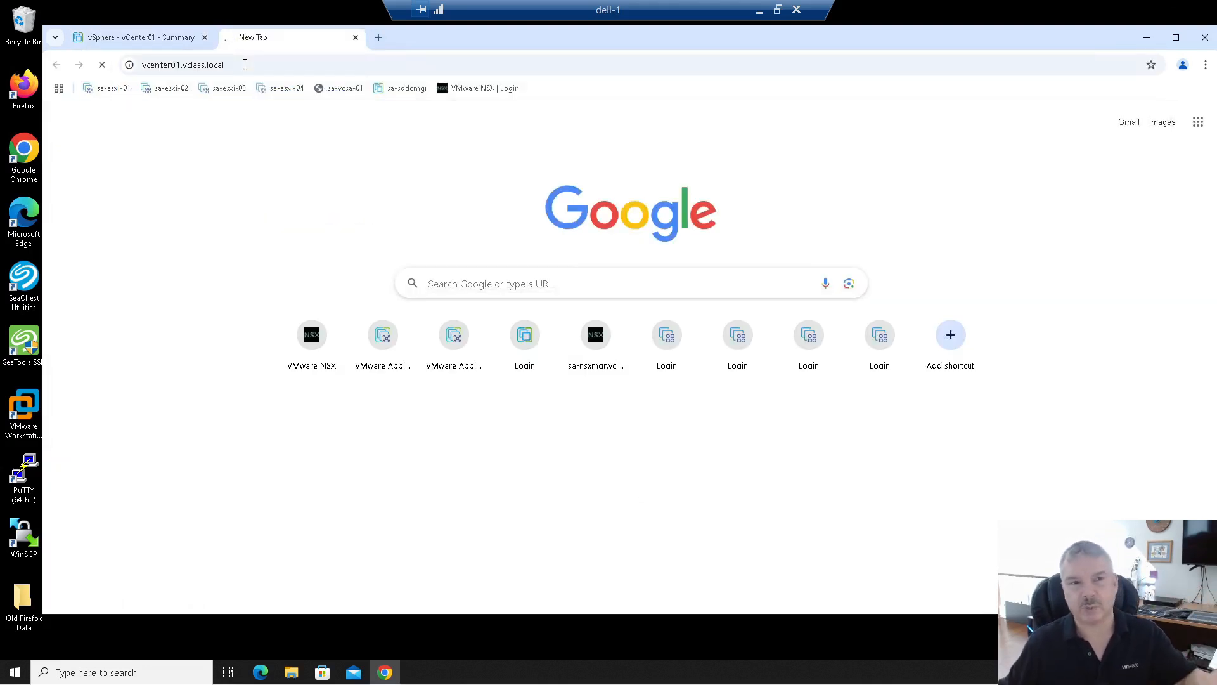
left_click(356, 38)
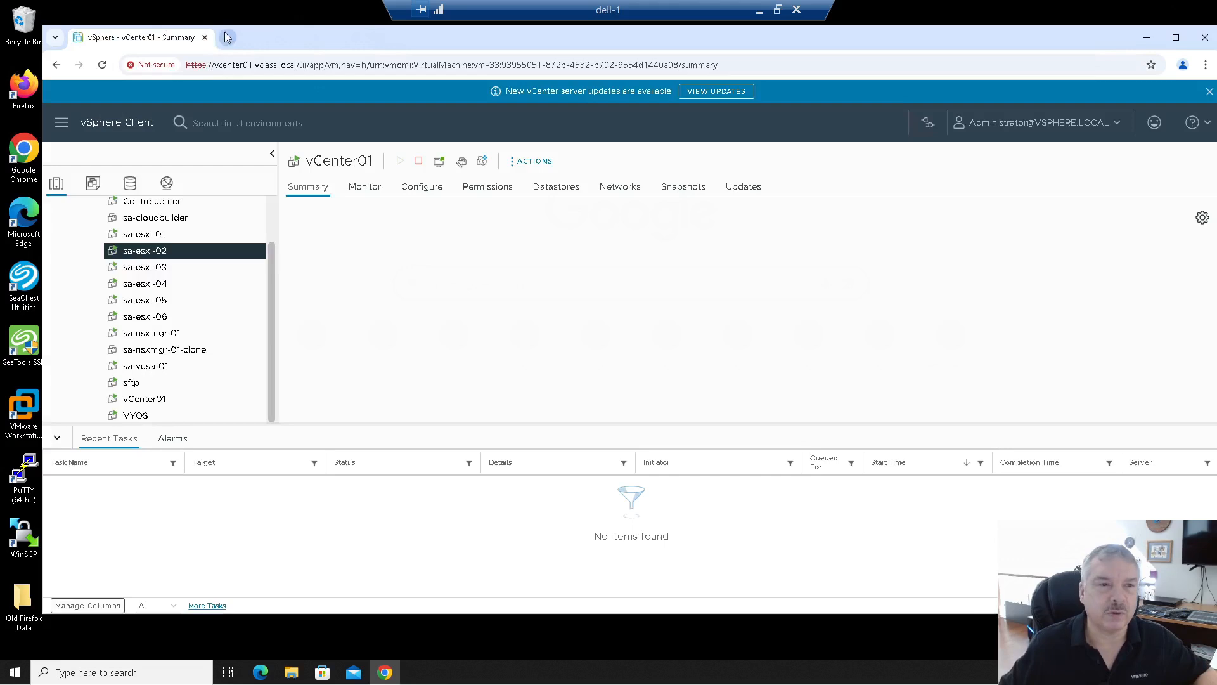
left_click(203, 37)
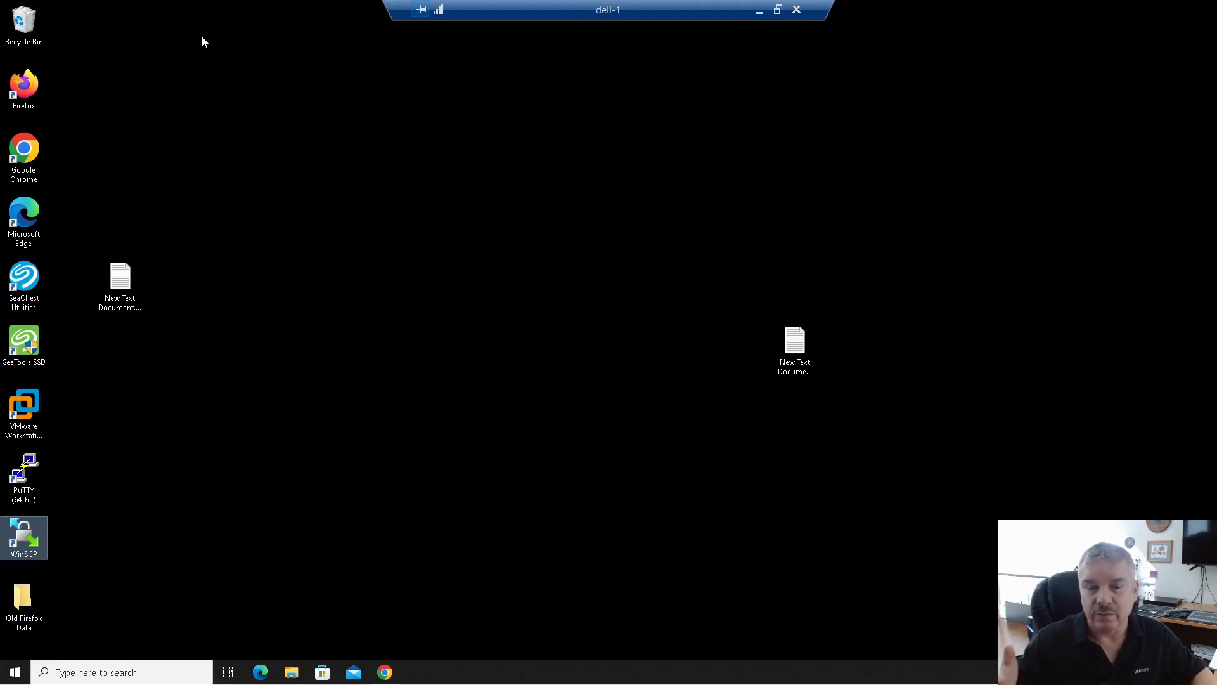
Step: Open the NVDS (D:) drive in File Explorer and eject the already-mounted VMware VCSA disc
left_click(296, 669)
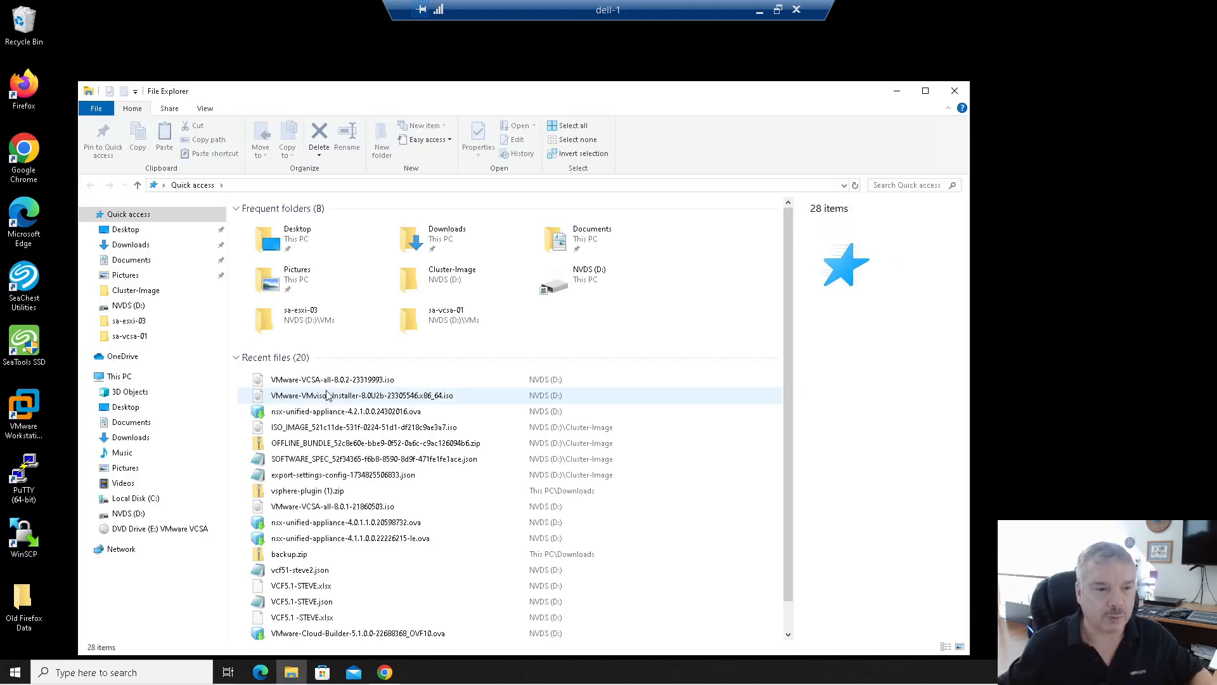
left_click(154, 515)
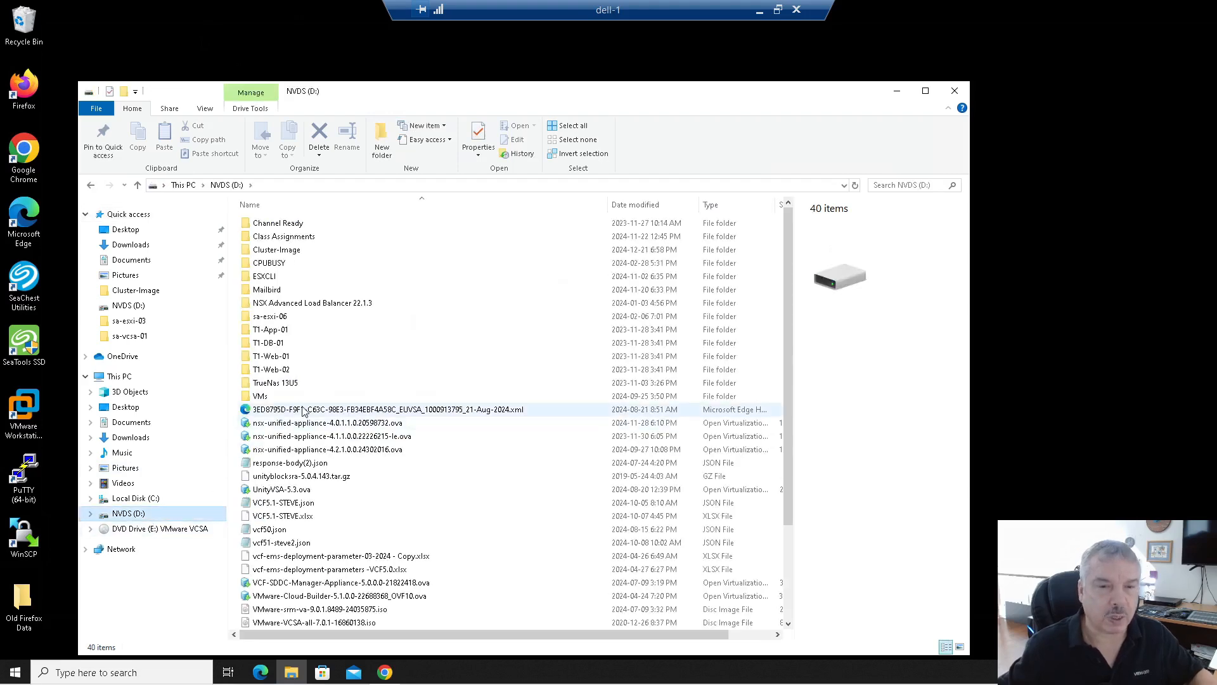
scroll(343, 431, "down", 3)
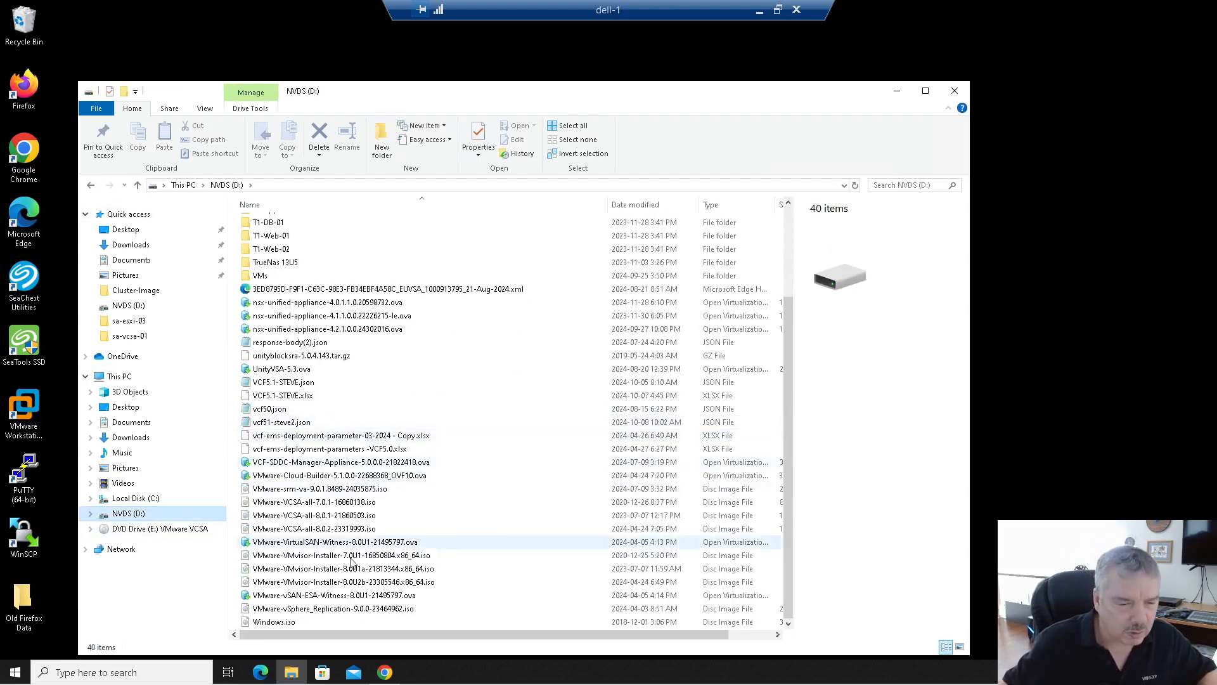
left_click(312, 532)
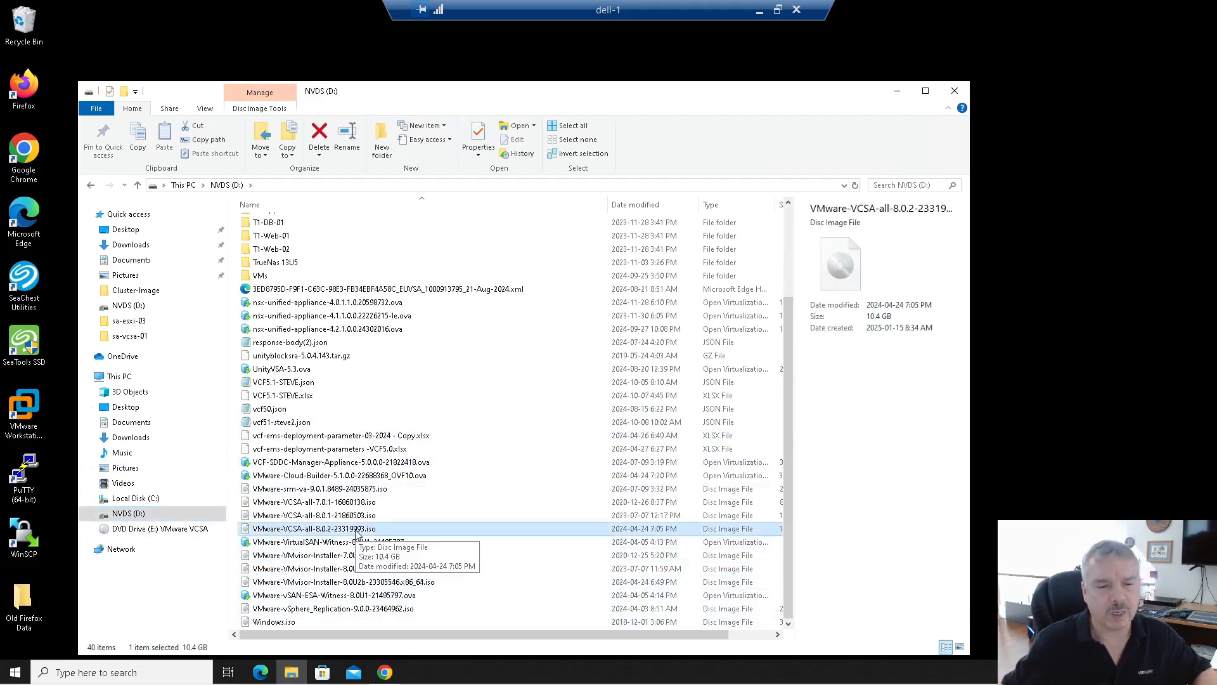
right_click(150, 527)
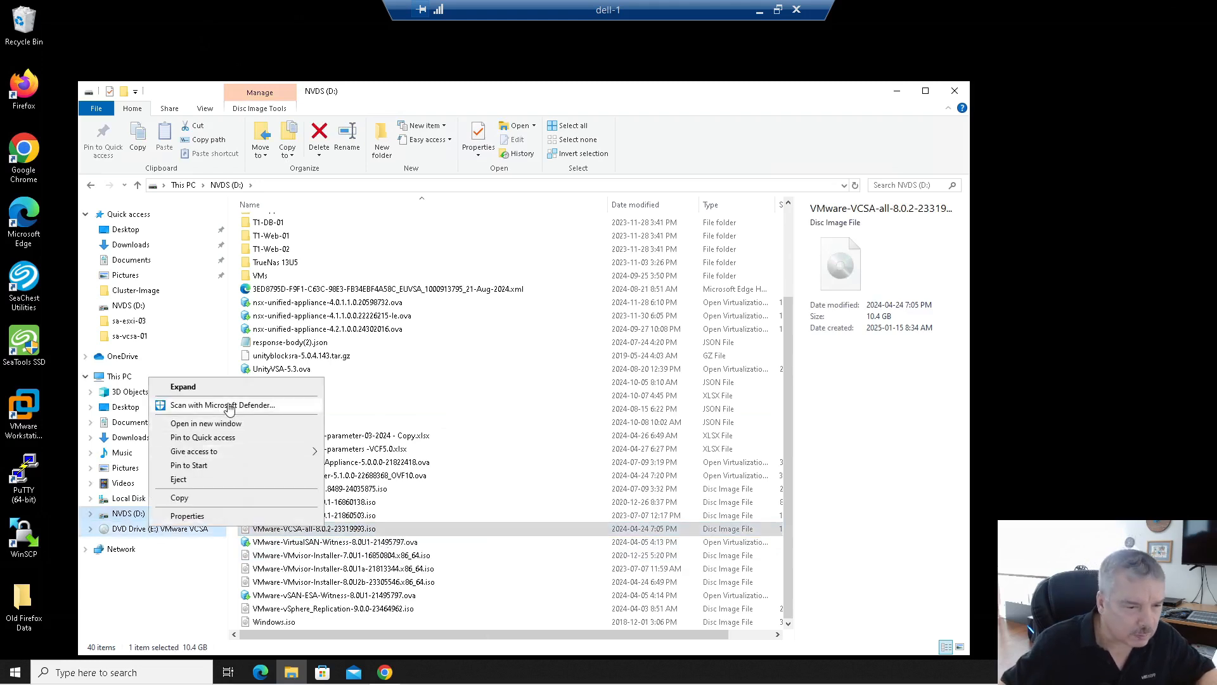
left_click(206, 480)
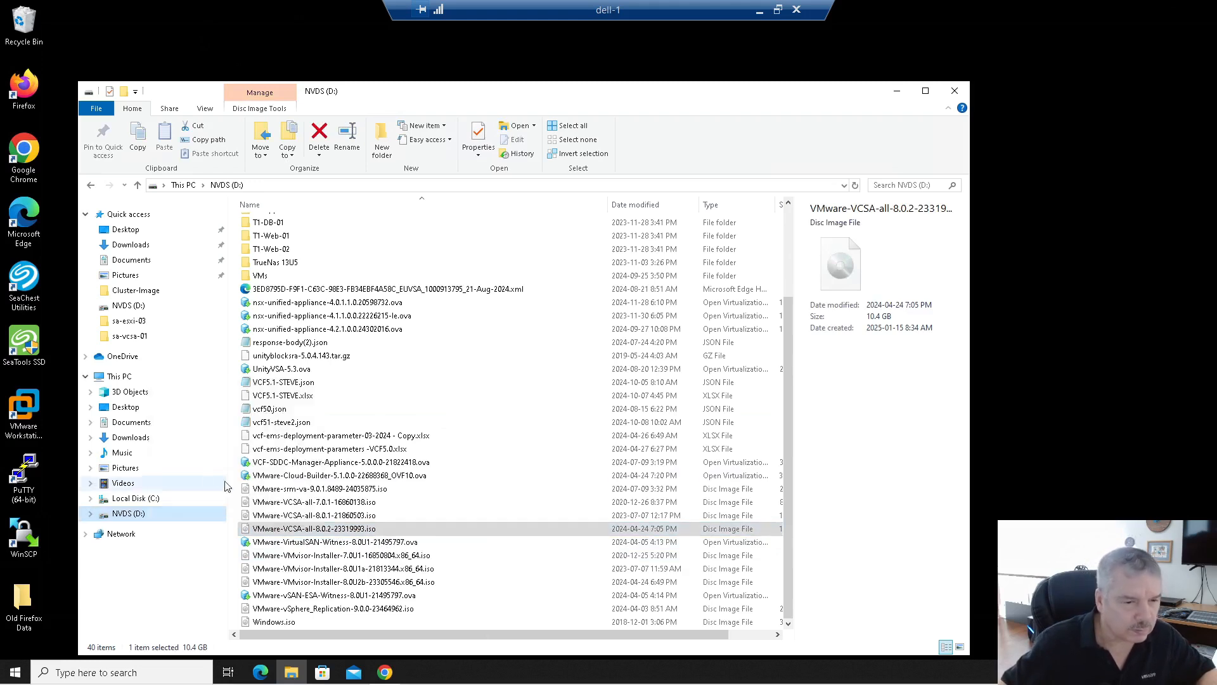
Step: Select VMware-VCSA-all-8.0.2-23319993.iso, cancel an accidental rename, and choose Mount
left_click(286, 528)
left_click(287, 518)
left_click(286, 531)
right_click(286, 532)
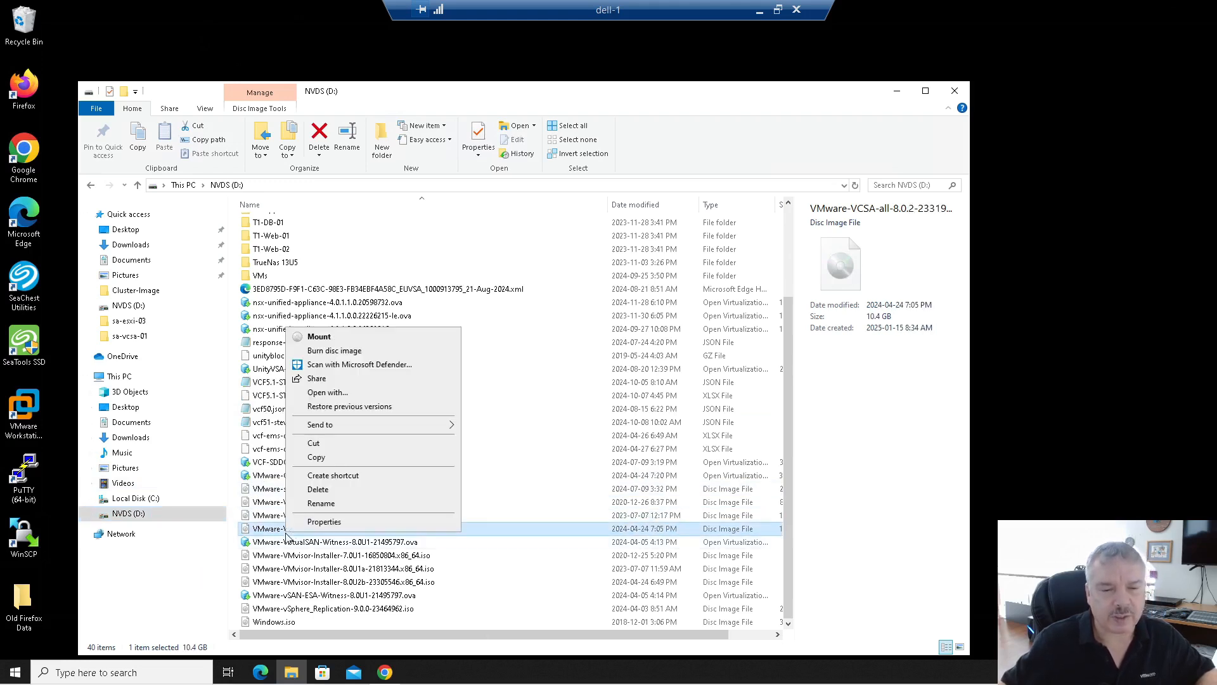
left_click(260, 528)
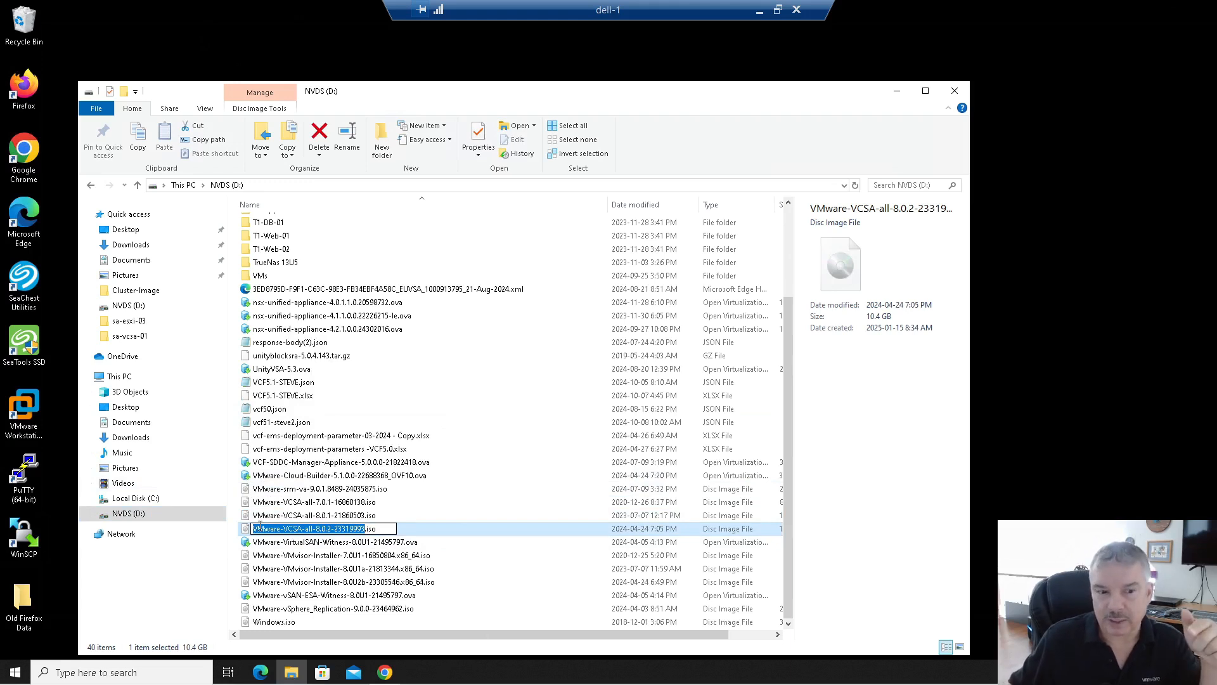
left_click(273, 542)
left_click(274, 533)
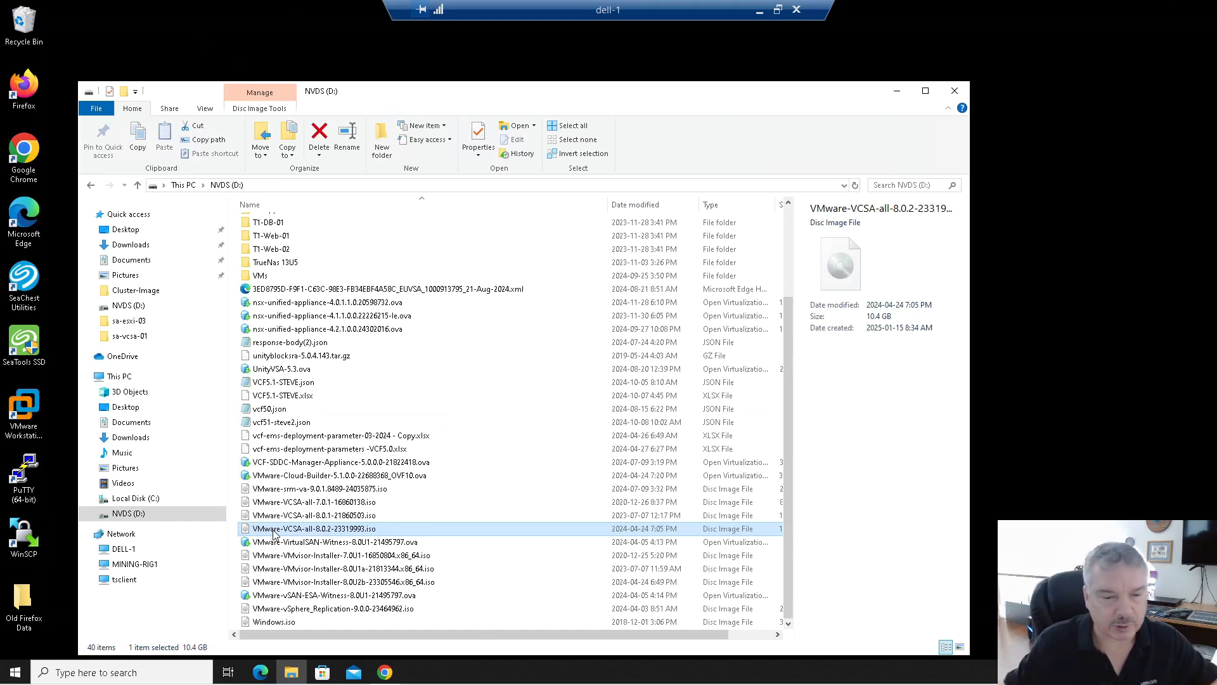
right_click(318, 533)
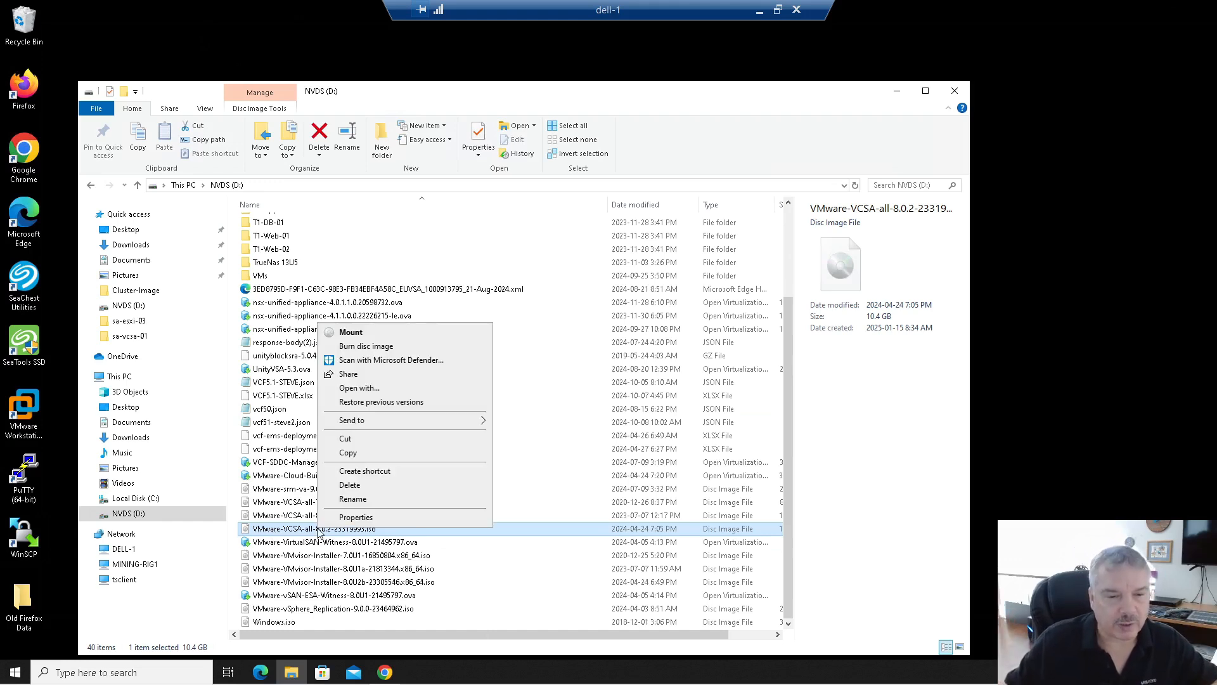
left_click(367, 332)
Step: Accept the security warning and run installer.exe from vcsa-ui-installer\win32 on DVD Drive (F:)
left_click(655, 357)
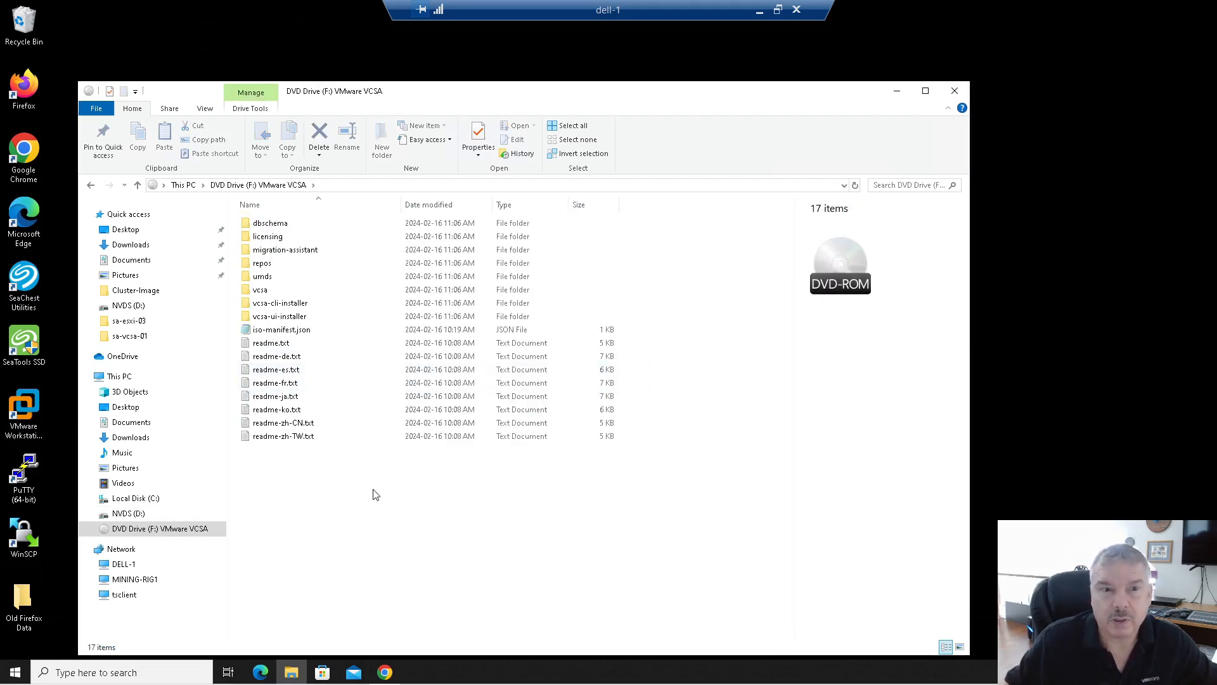
double_click(267, 317)
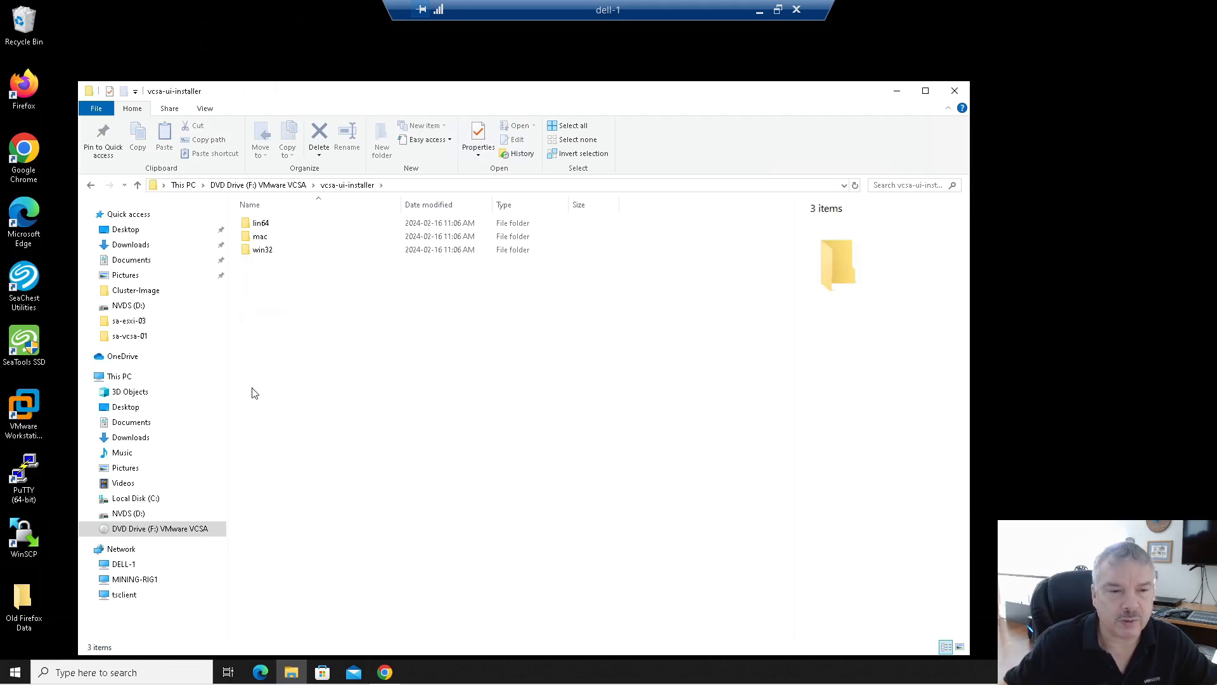
double_click(262, 251)
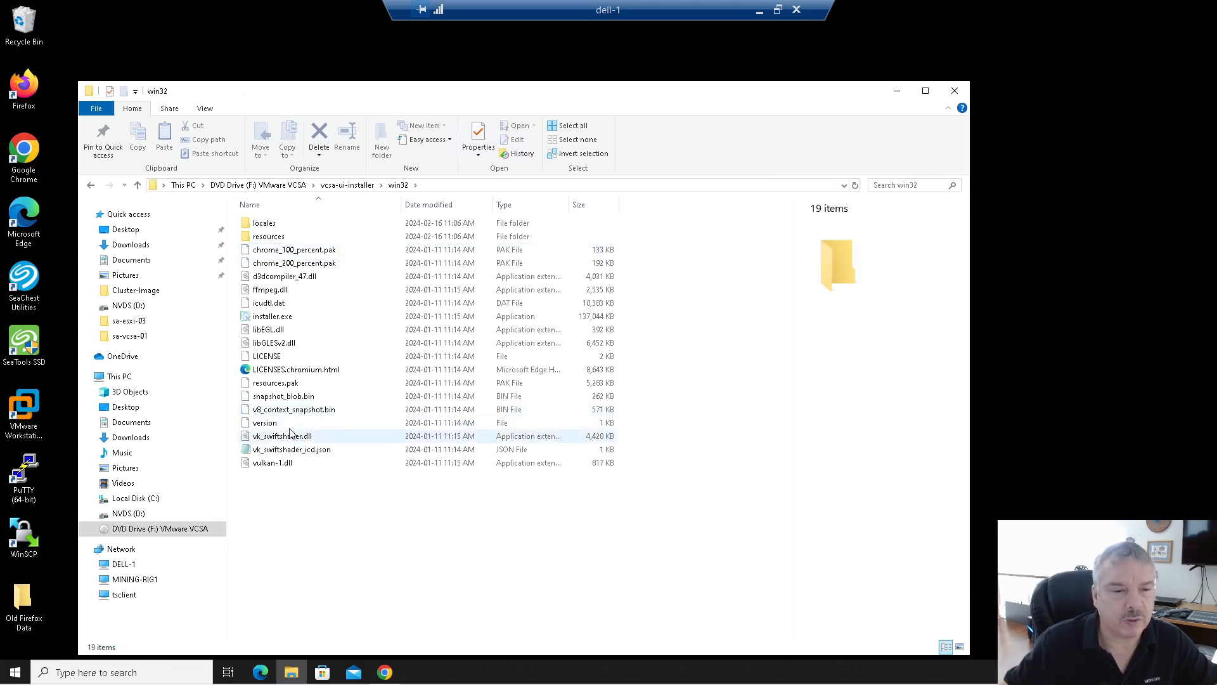
left_click(271, 305)
left_click(269, 317)
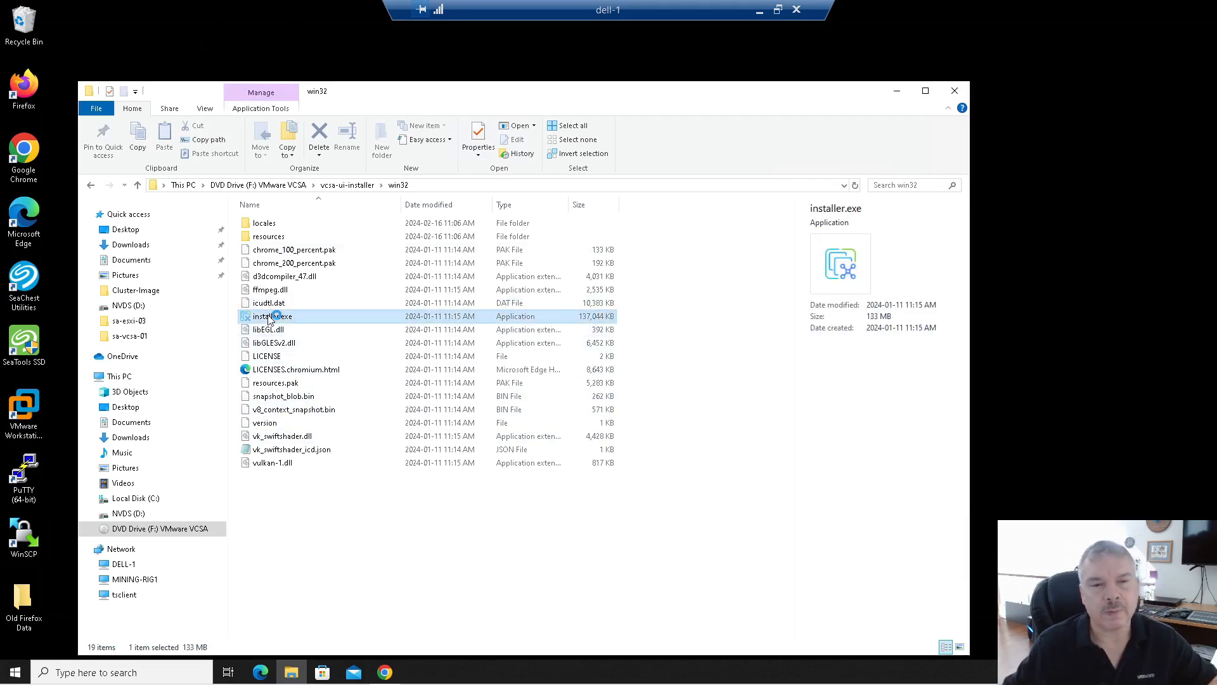
double_click(269, 317)
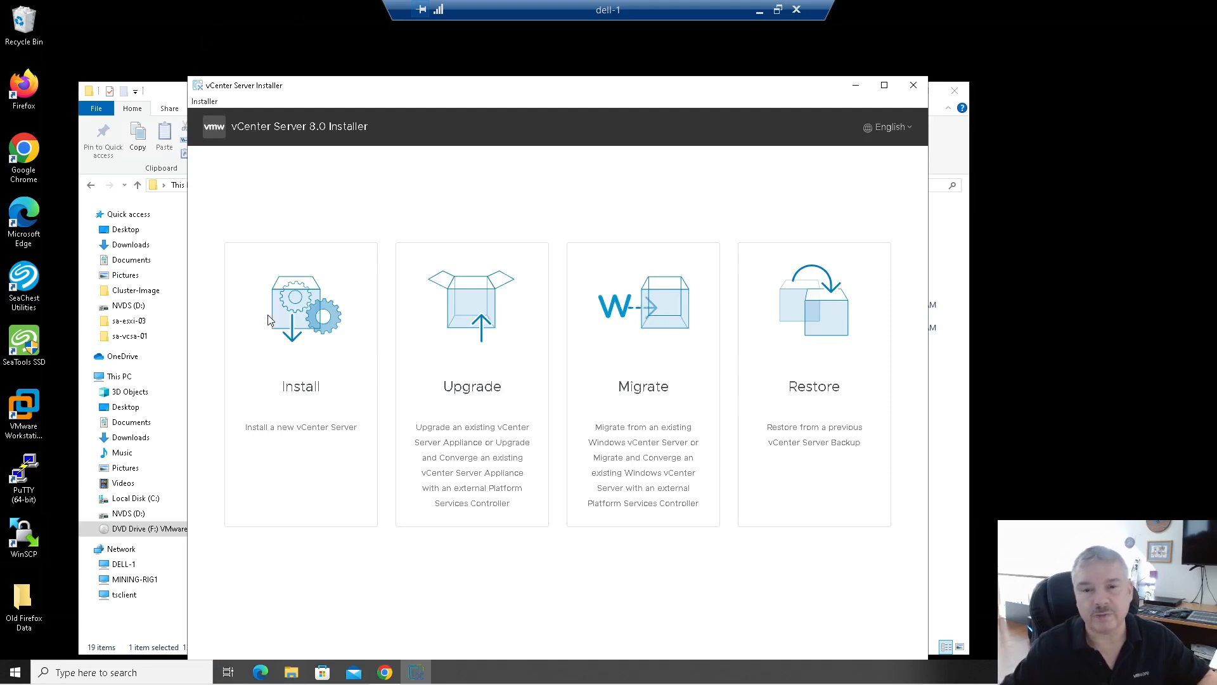
Step: Choose Restore, maximize the installer window, and continue past the Stage 1 introduction
left_click(838, 329)
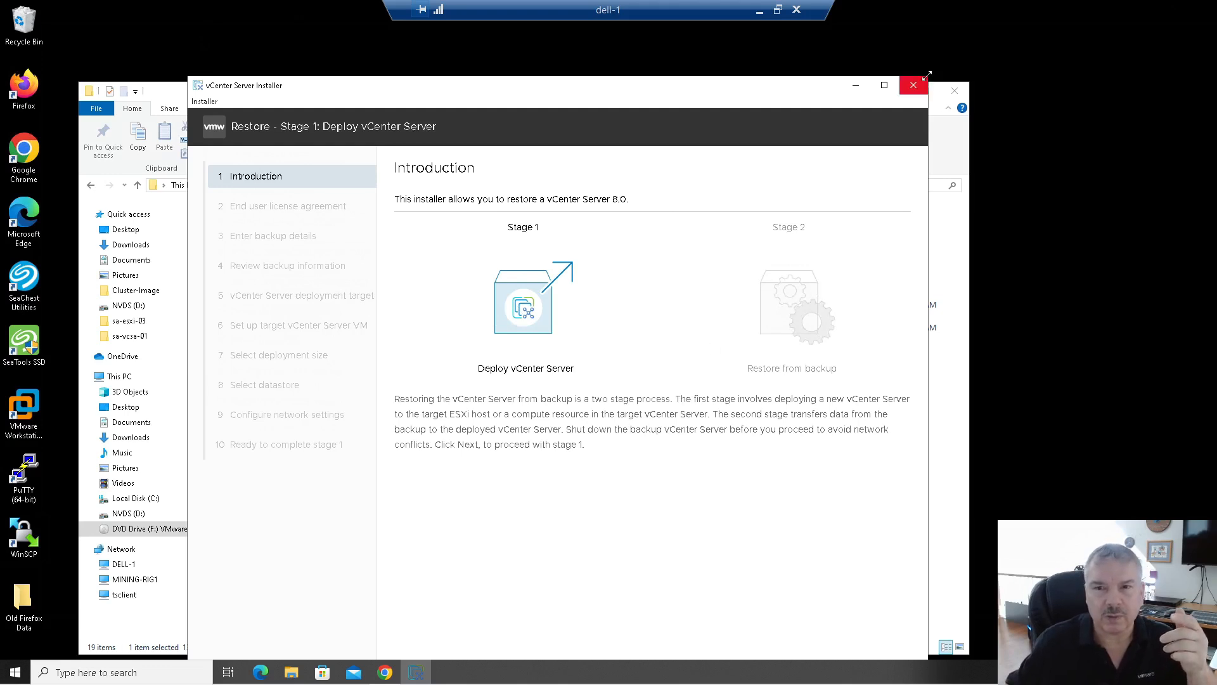
left_click_drag(926, 77, 1004, 26)
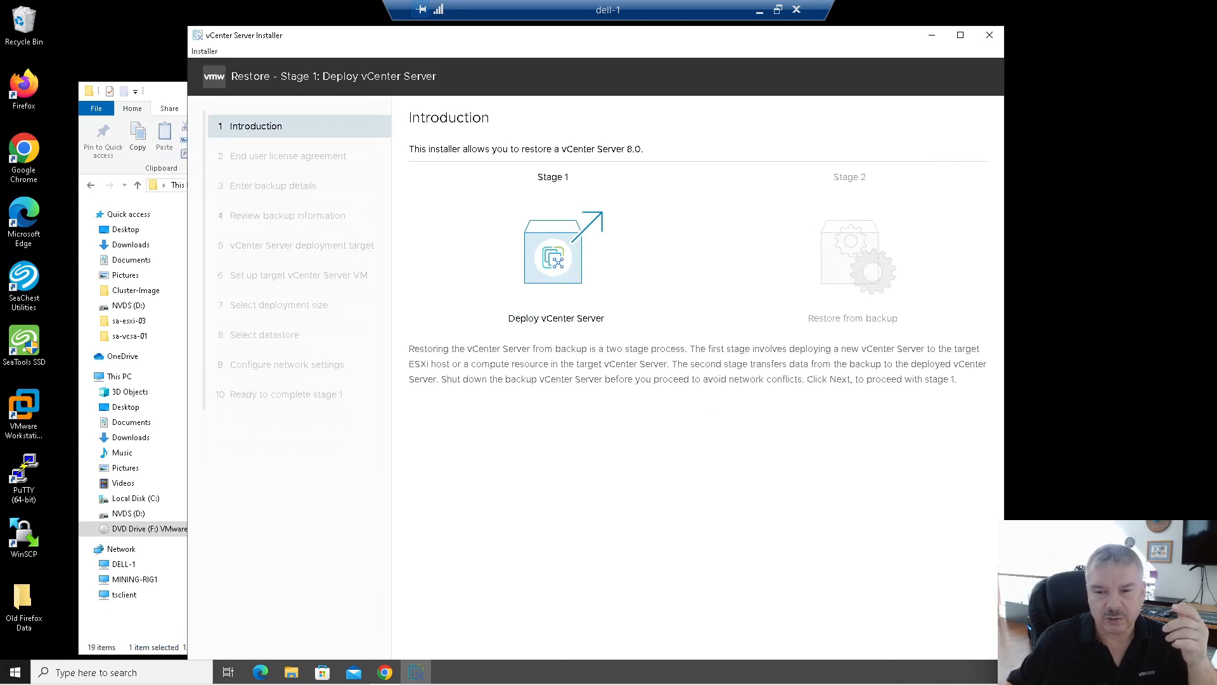
left_click(960, 37)
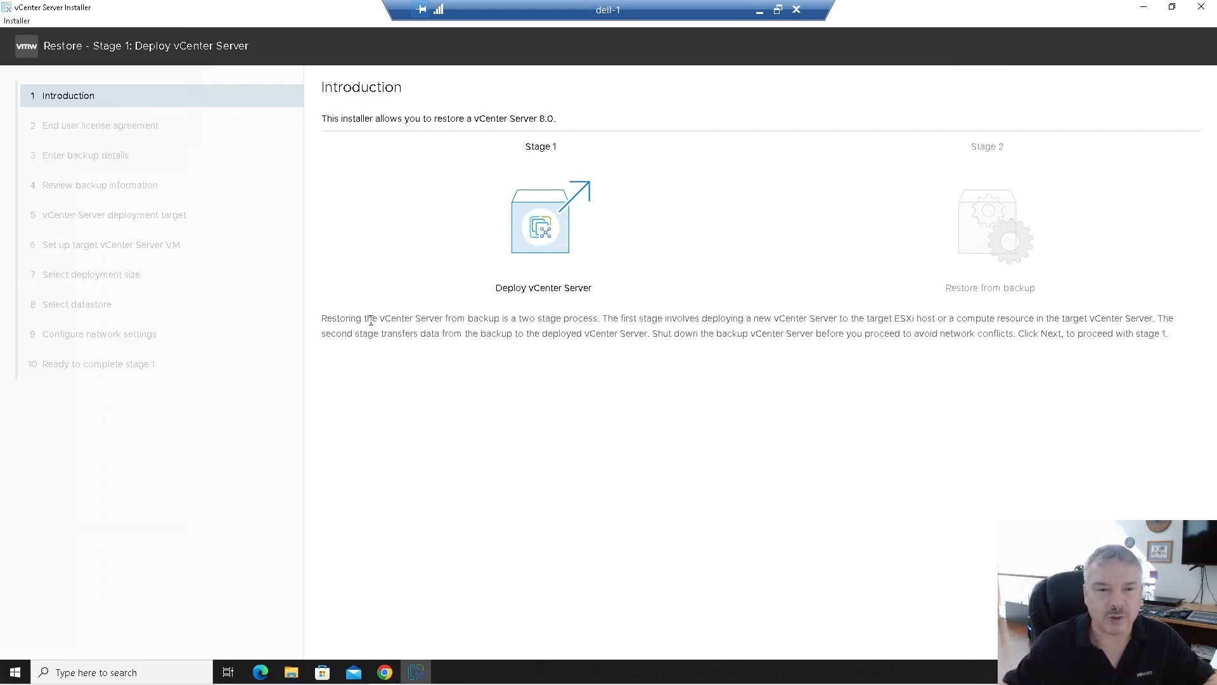
left_click_drag(608, 318, 1112, 320)
left_click_drag(393, 334, 700, 334)
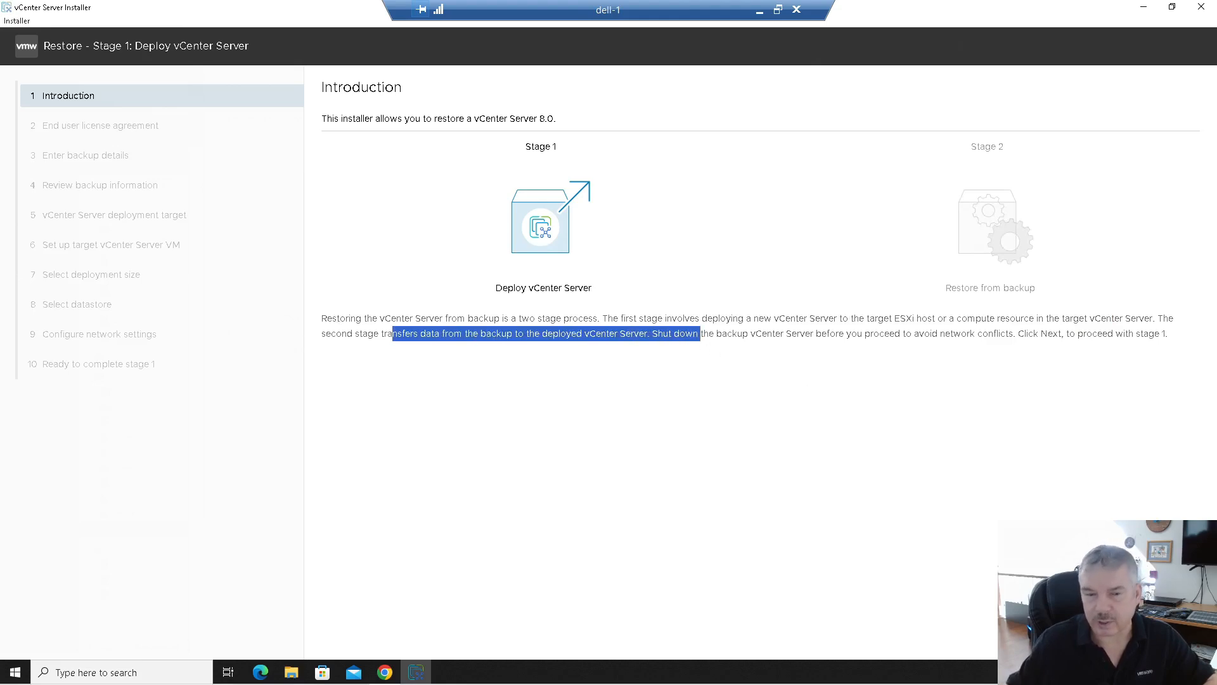
key("Return")
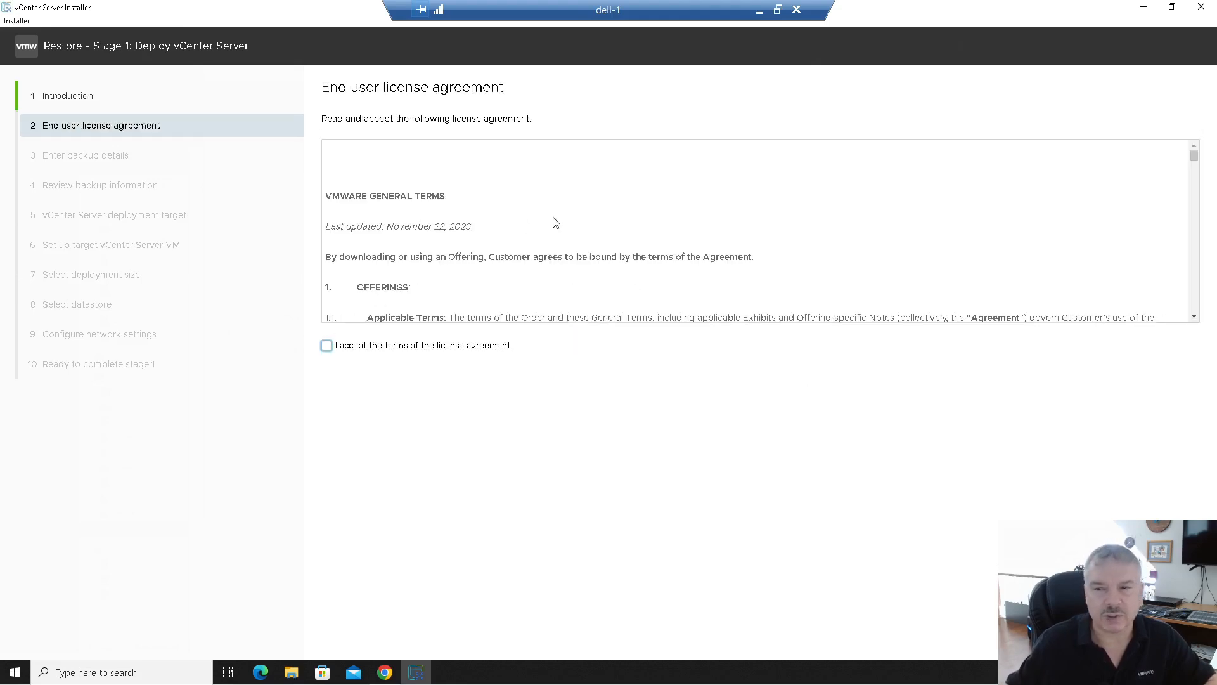
Step: Accept the license agreement terms and continue to the backup details
scroll(556, 222, "down", 20)
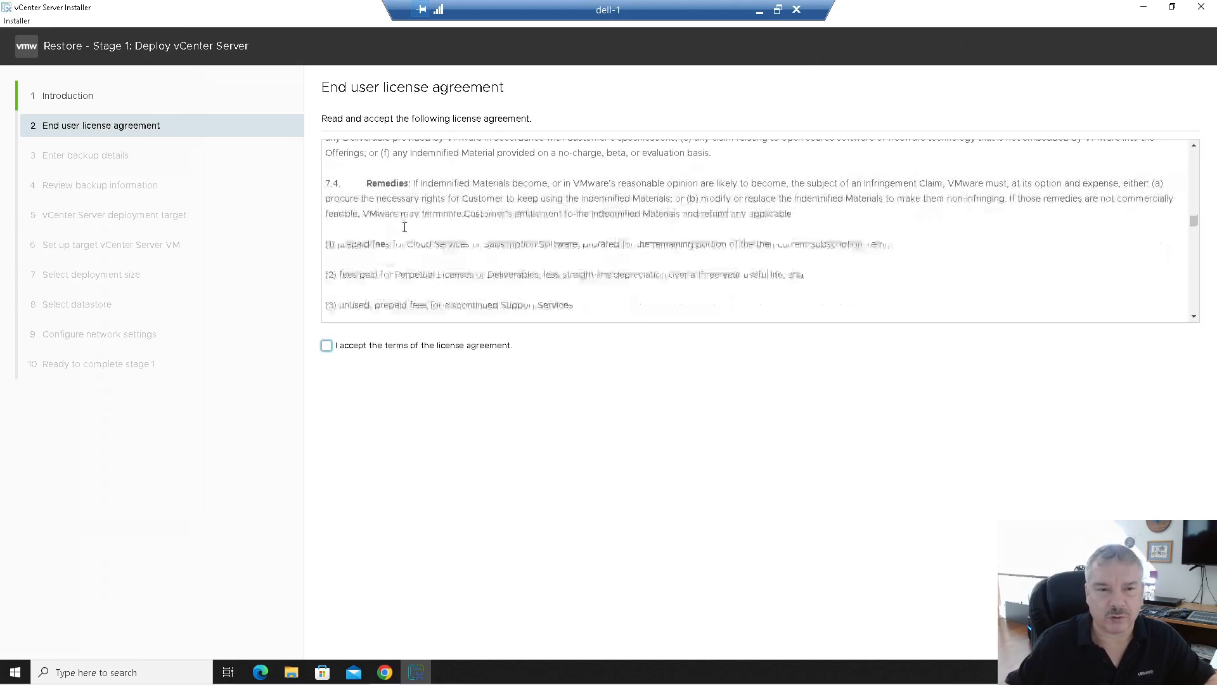
left_click(327, 346)
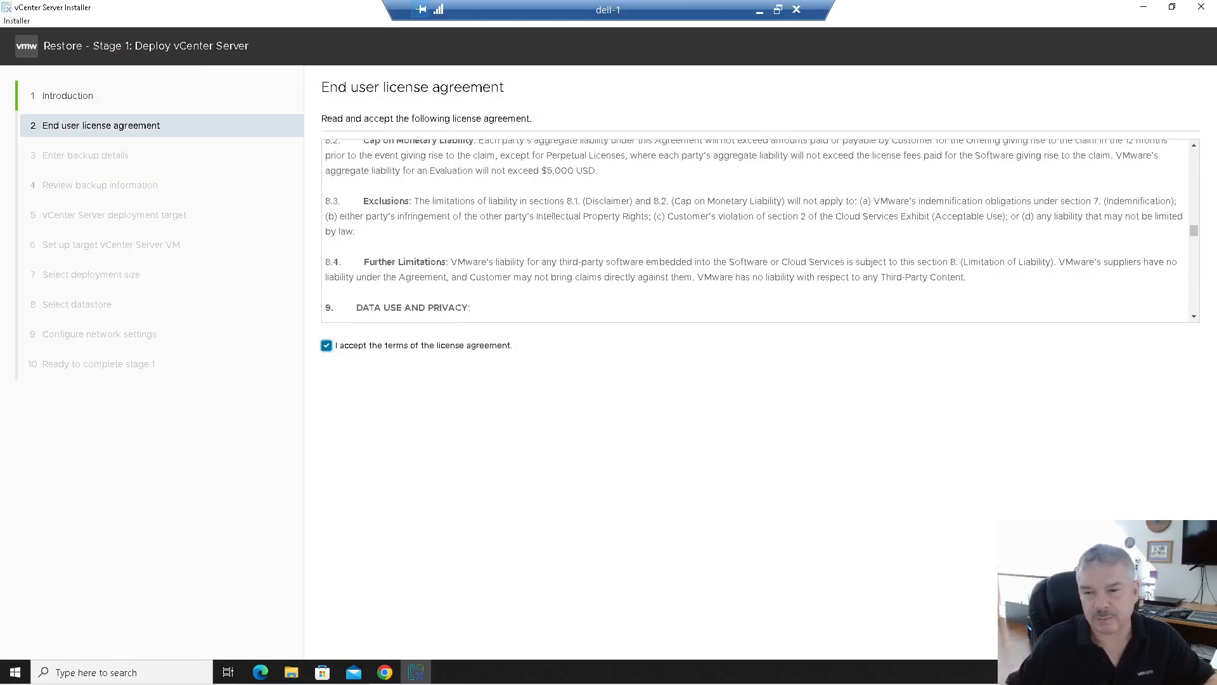
key("Return")
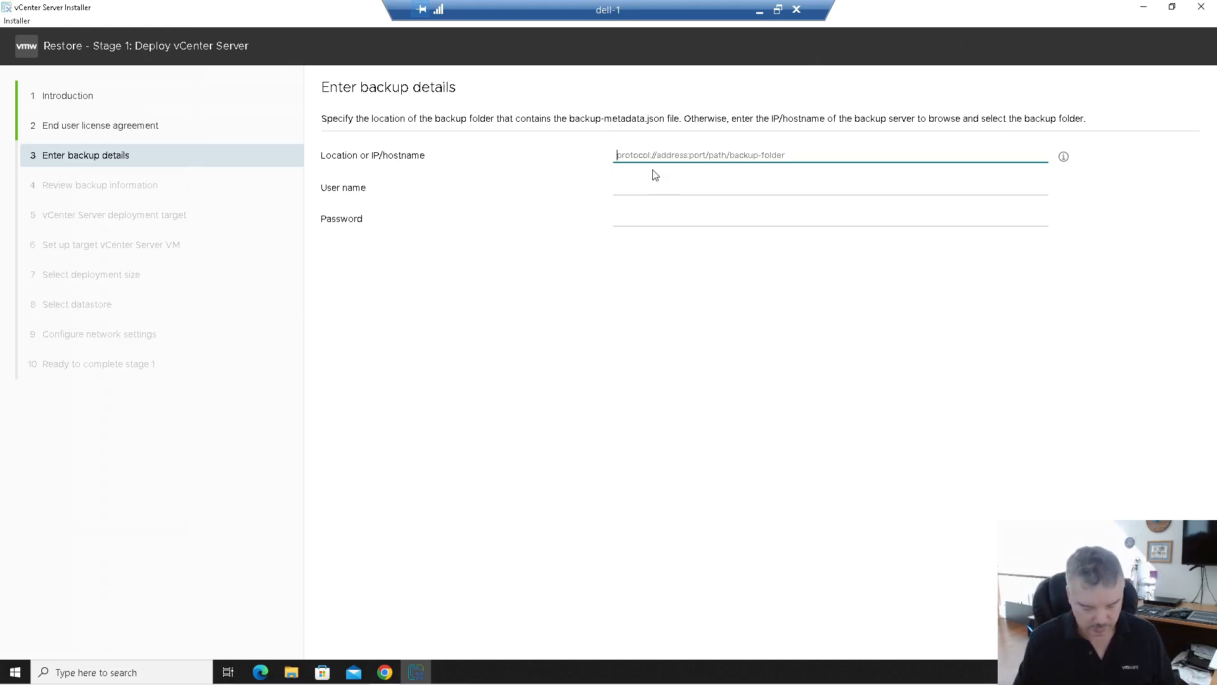
Step: Enter location sftp://sftp.vclass.local/home/vmware/backup with the backup server's user name and password, then browse it
type("sftp://sftp.vclass.local")
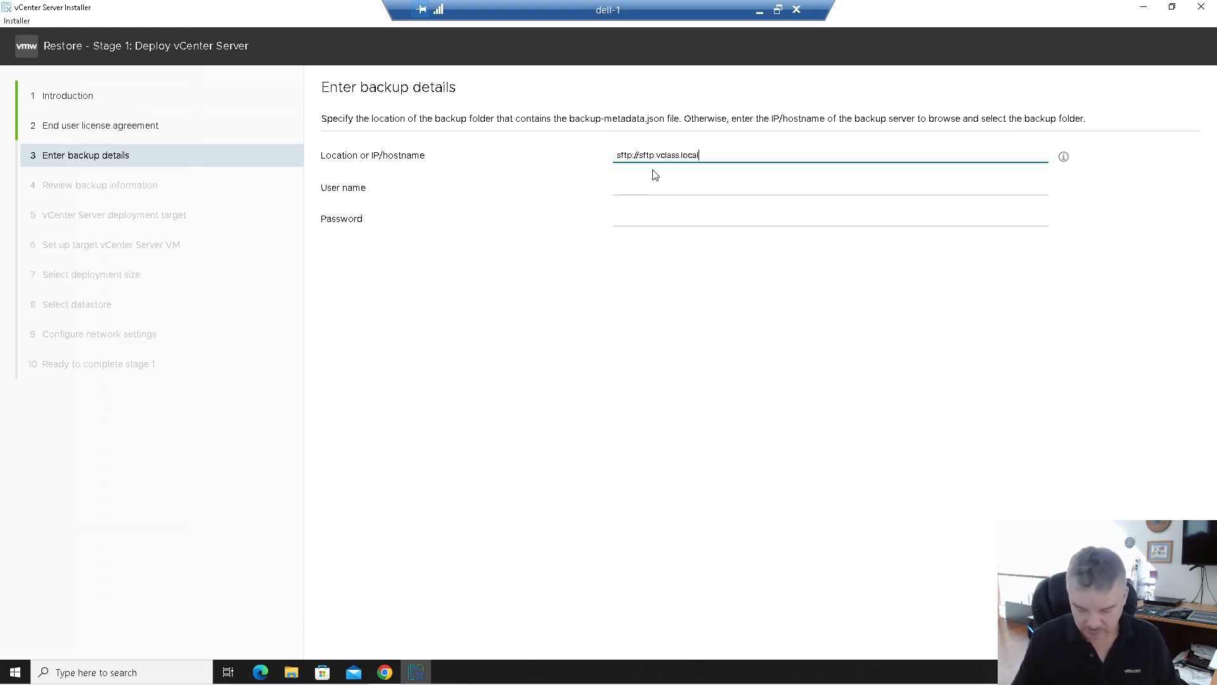
type("ome/vmware/backup")
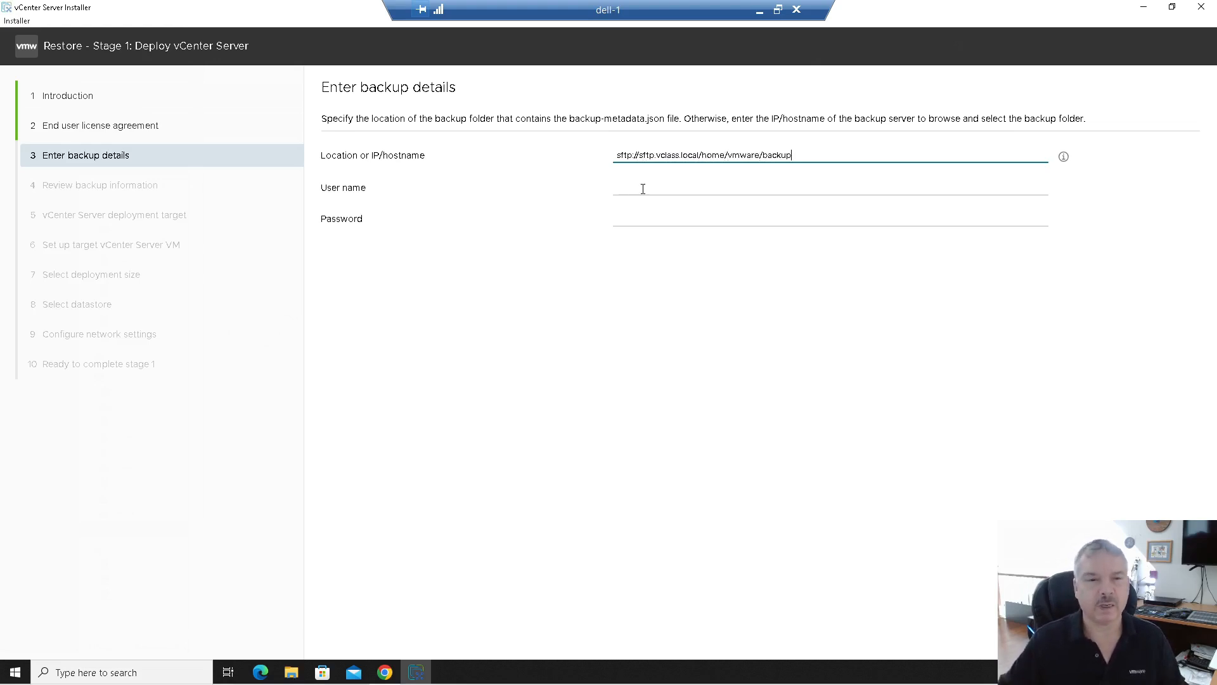
left_click(641, 188)
type("vmware")
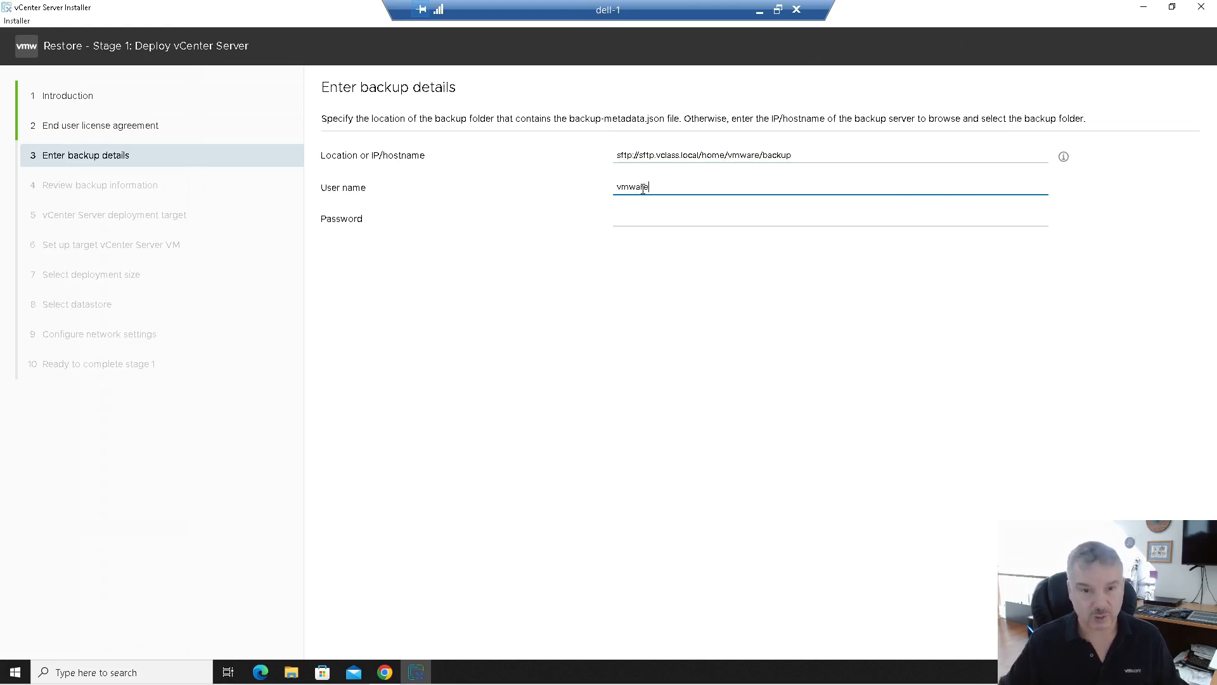
left_click(647, 217)
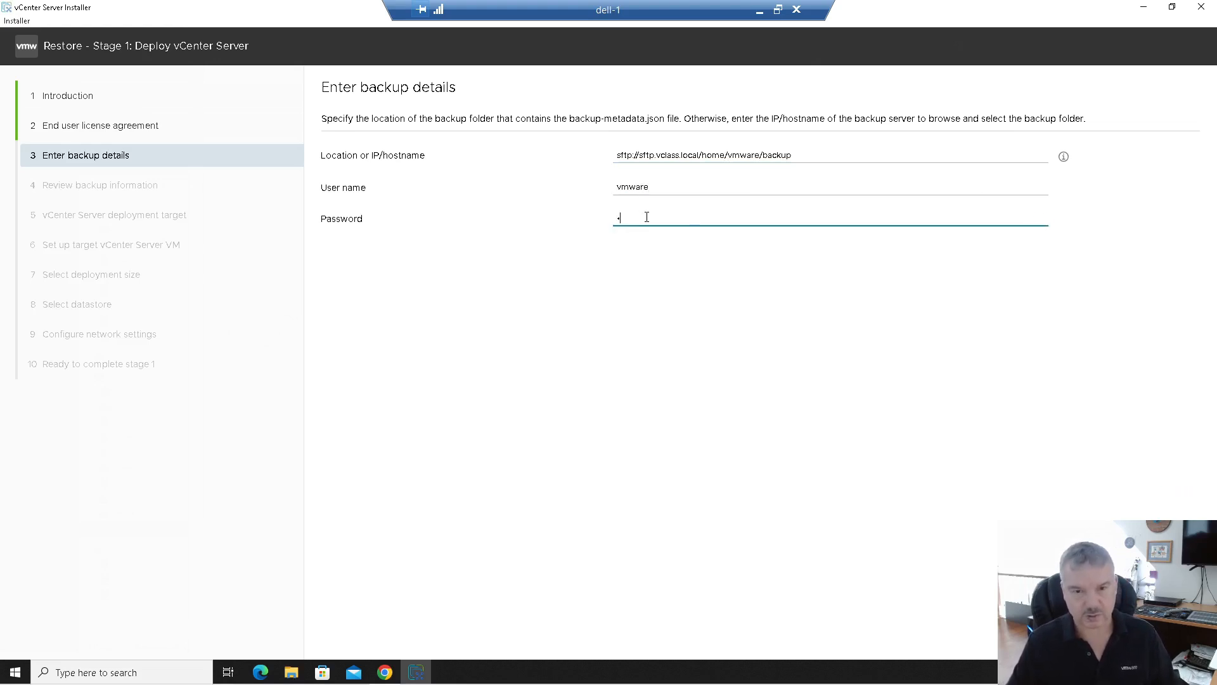
key("BackSpace")
type("VM")
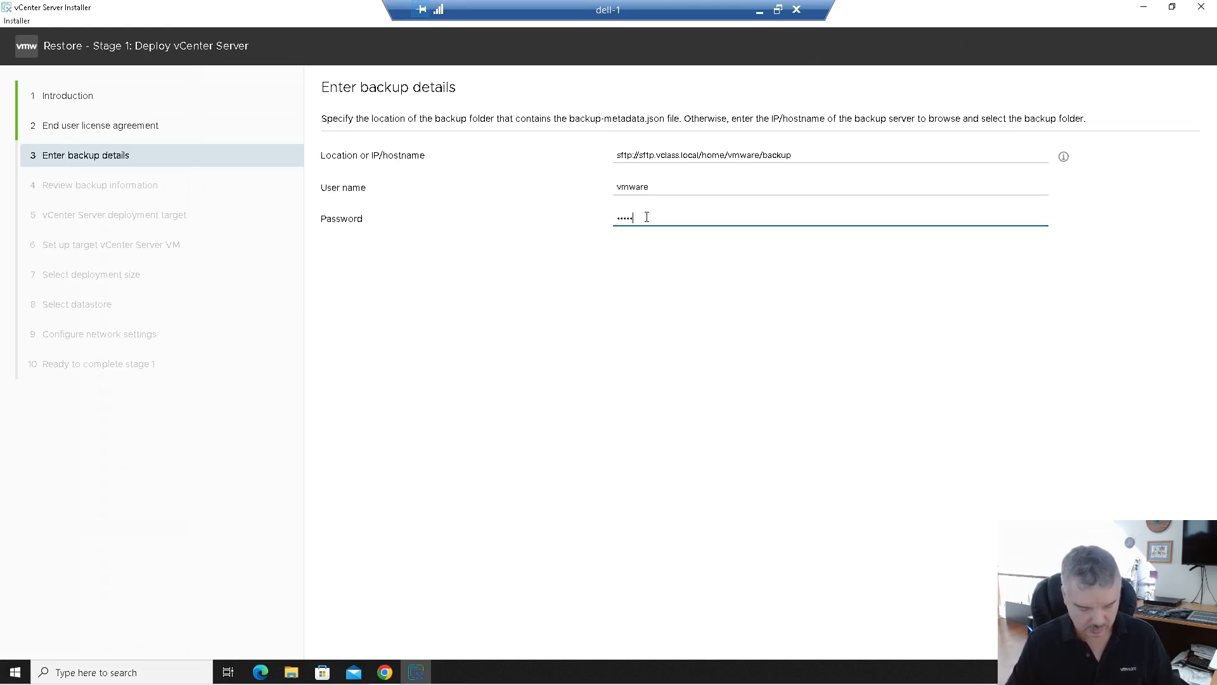
left_click(1180, 640)
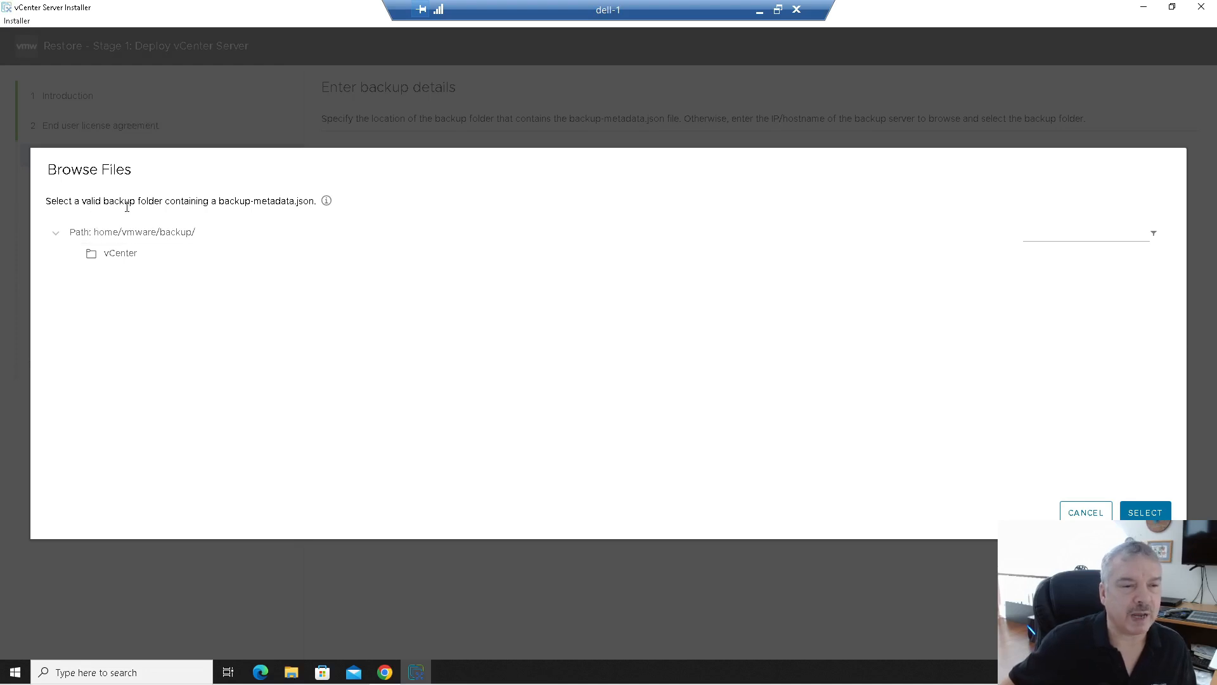
left_click_drag(216, 199, 315, 199)
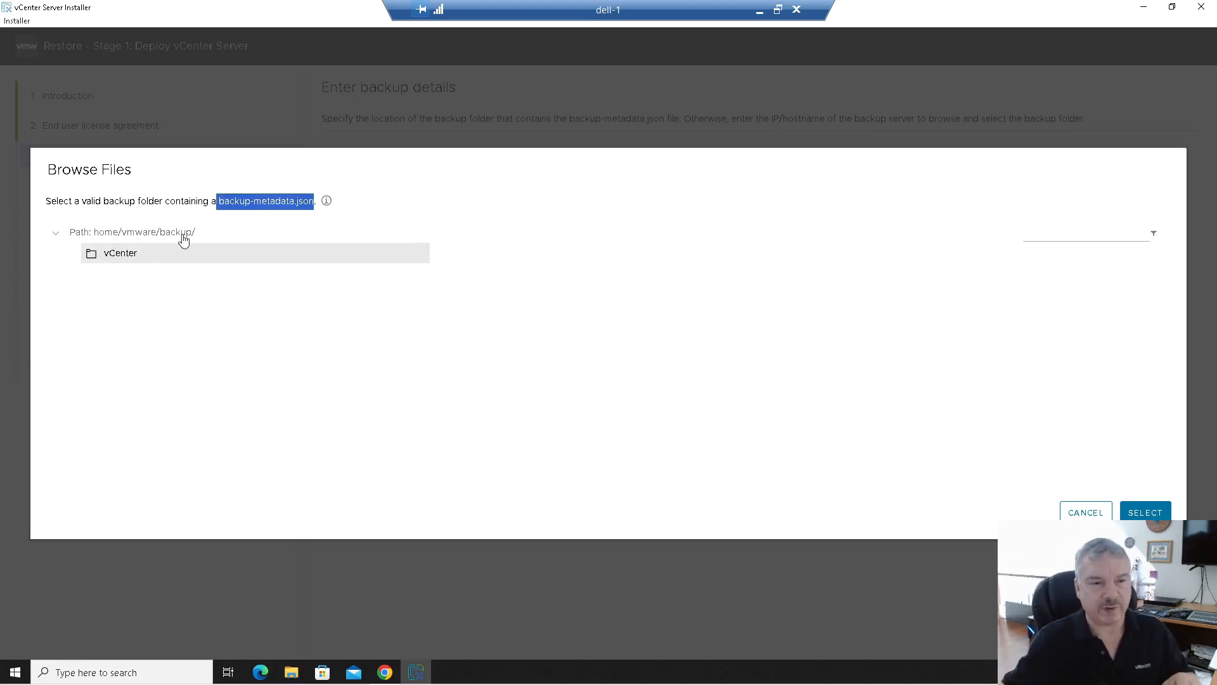
left_click(107, 265)
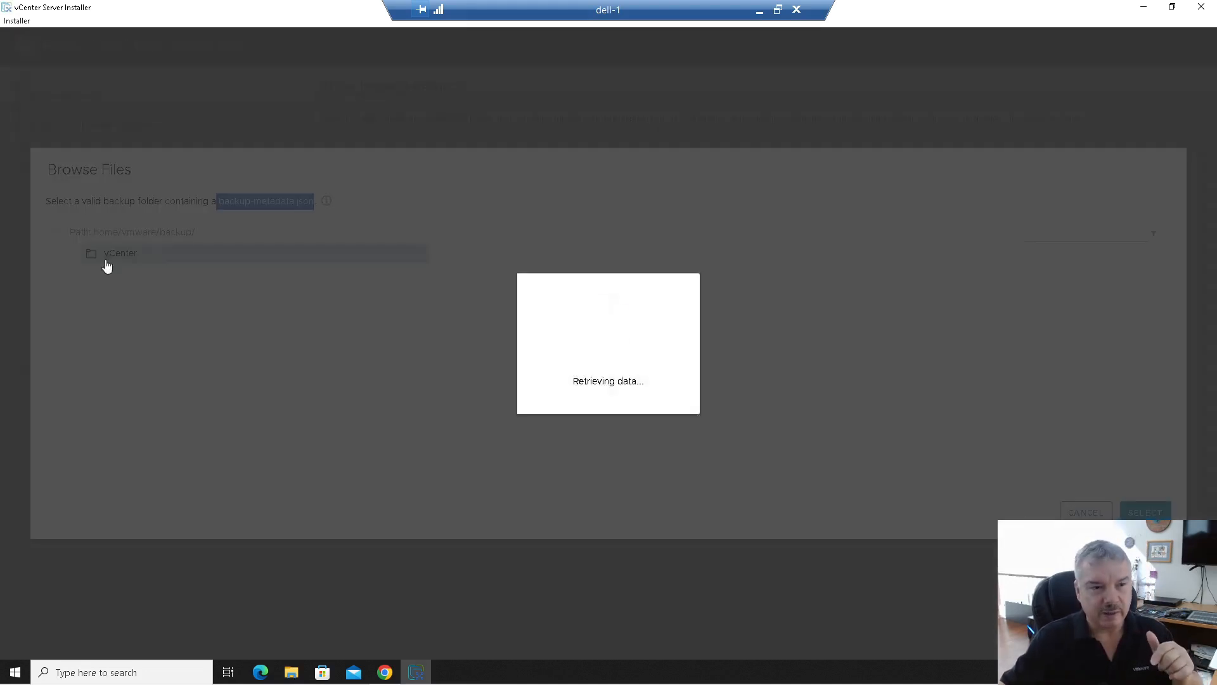
left_click(139, 278)
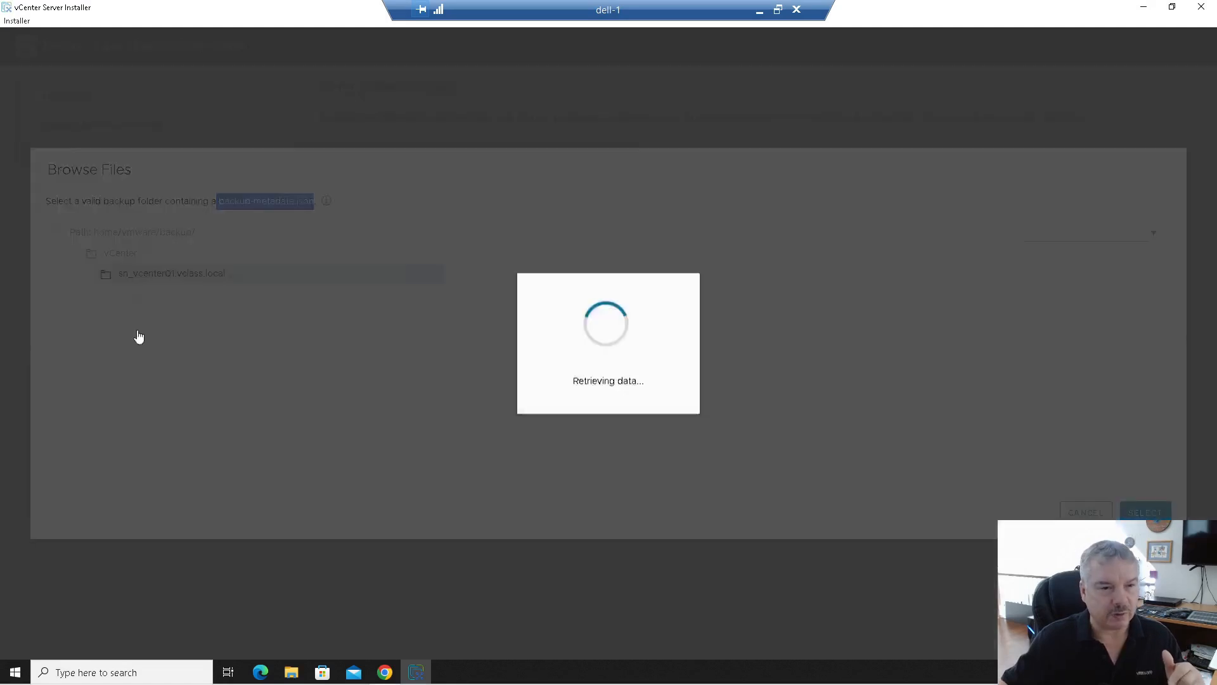
left_click(139, 298)
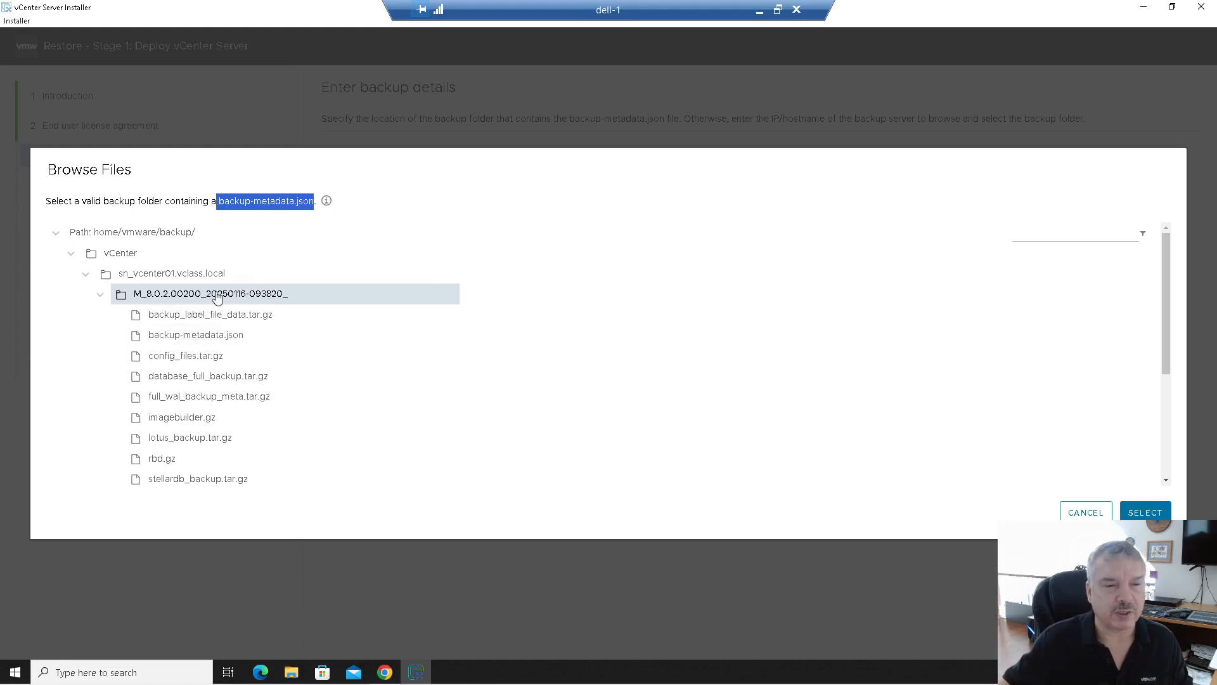
left_click(1136, 513)
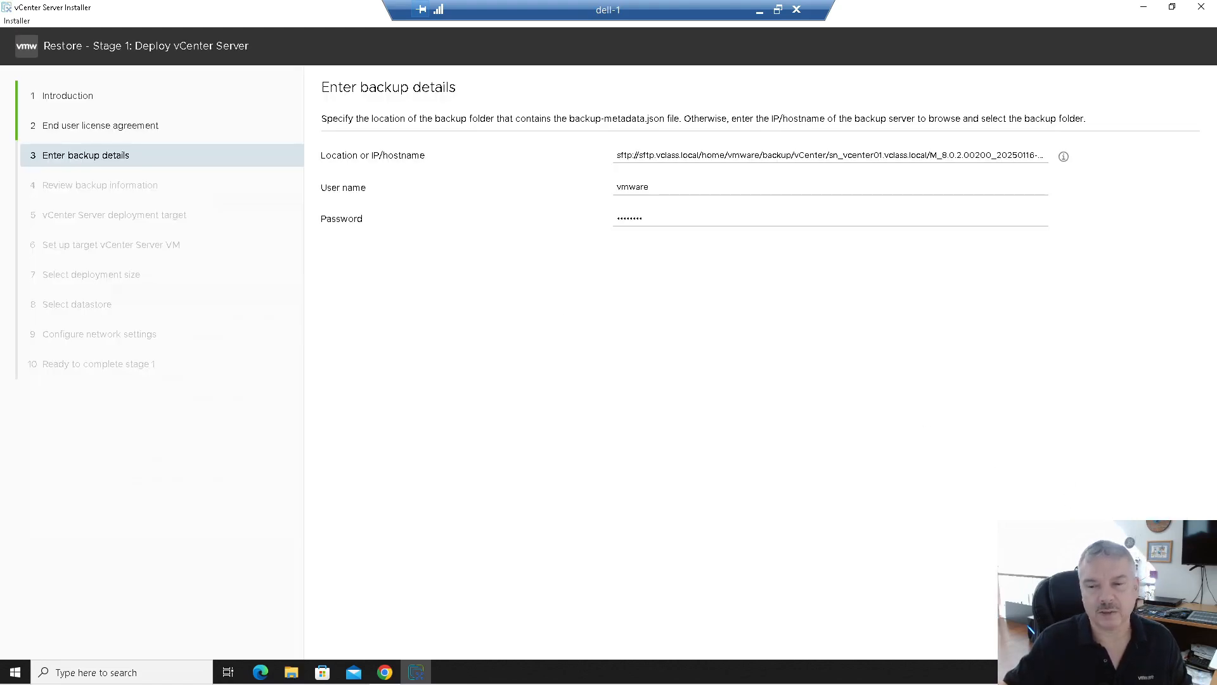
Step: Review the backup's host name, deployment type and sizing (4 vCPU, 21 GB memory, 694 GB disk), then proceed
left_click(1179, 636)
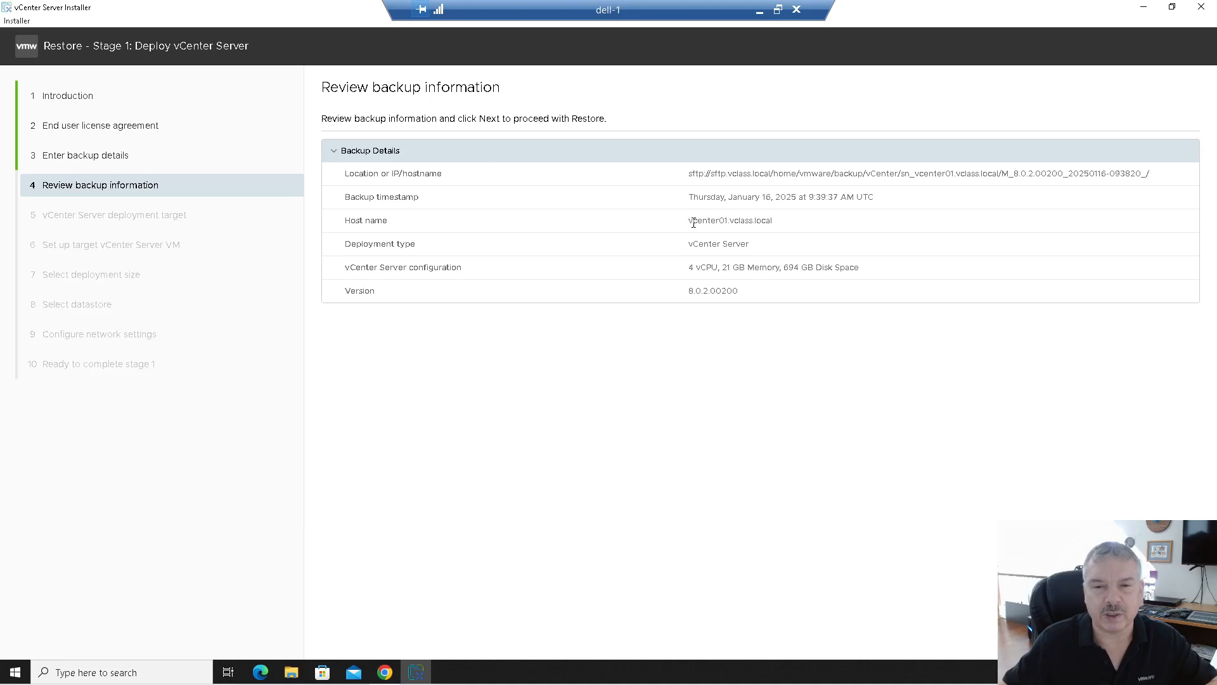
left_click_drag(694, 223, 779, 219)
left_click_drag(704, 244, 739, 268)
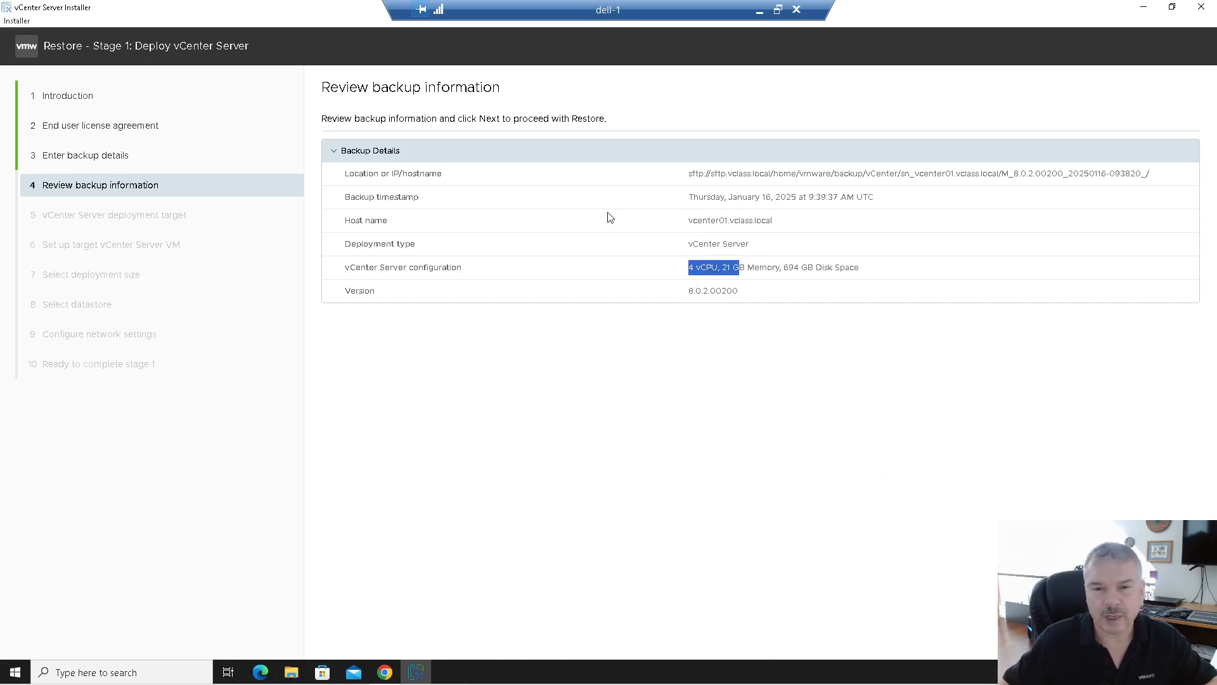
left_click(655, 267)
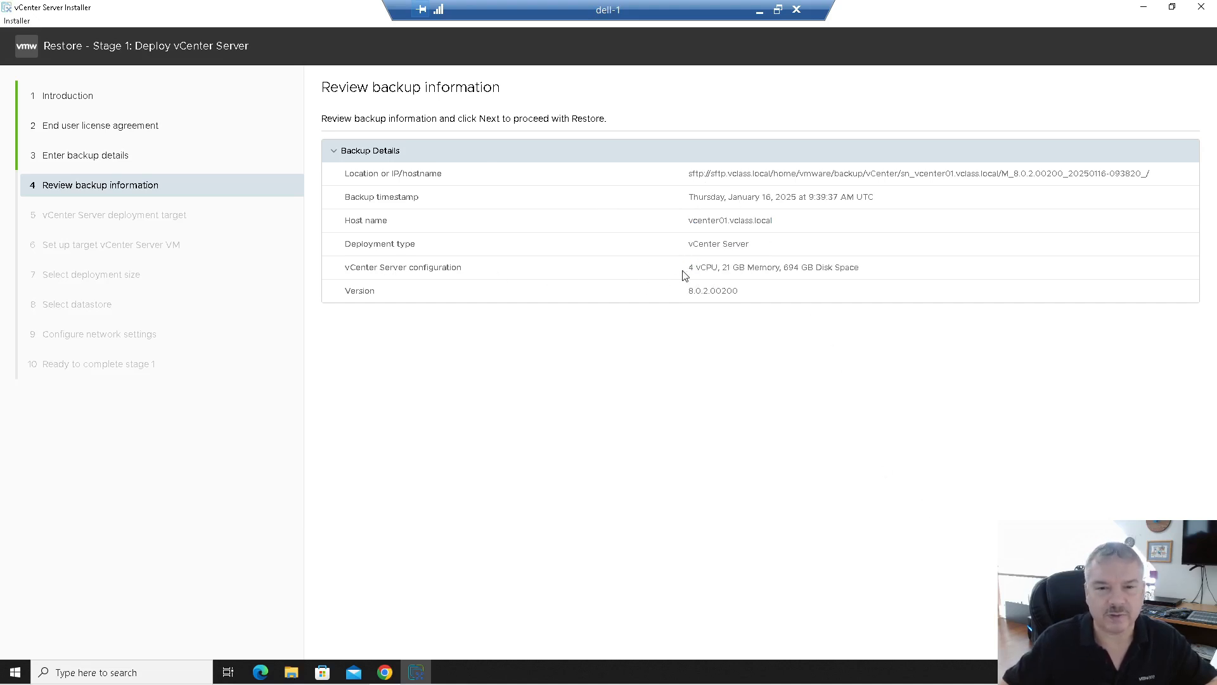
left_click_drag(690, 265, 899, 281)
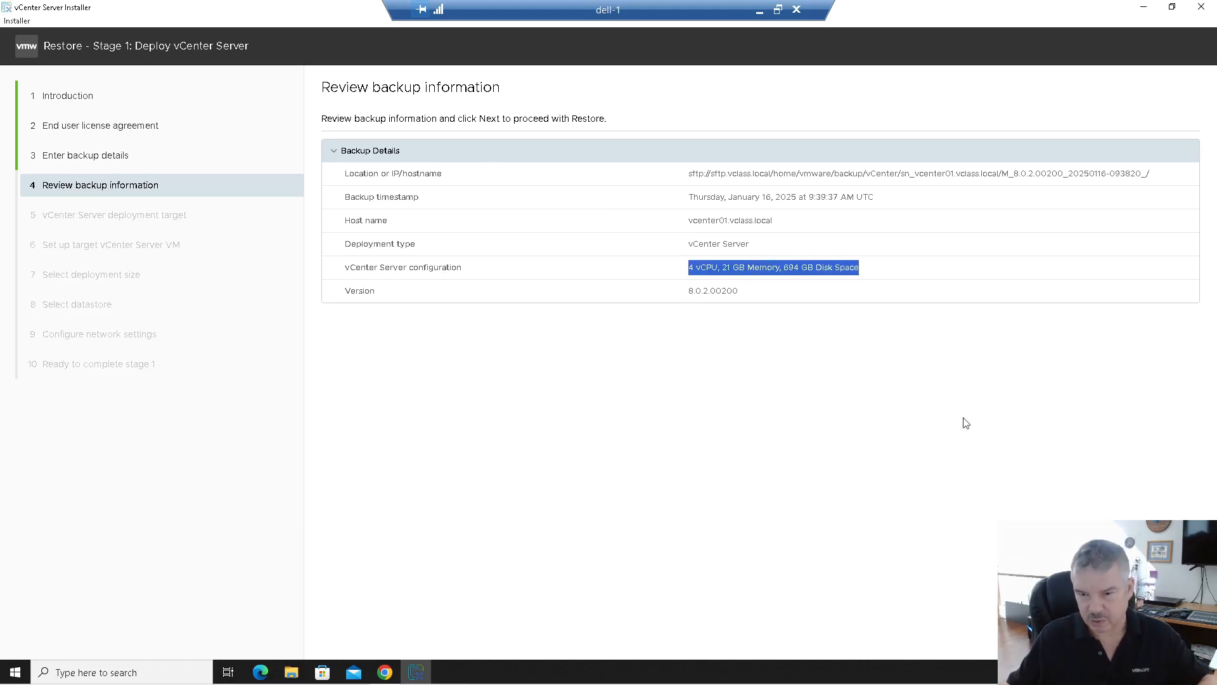
left_click(1177, 641)
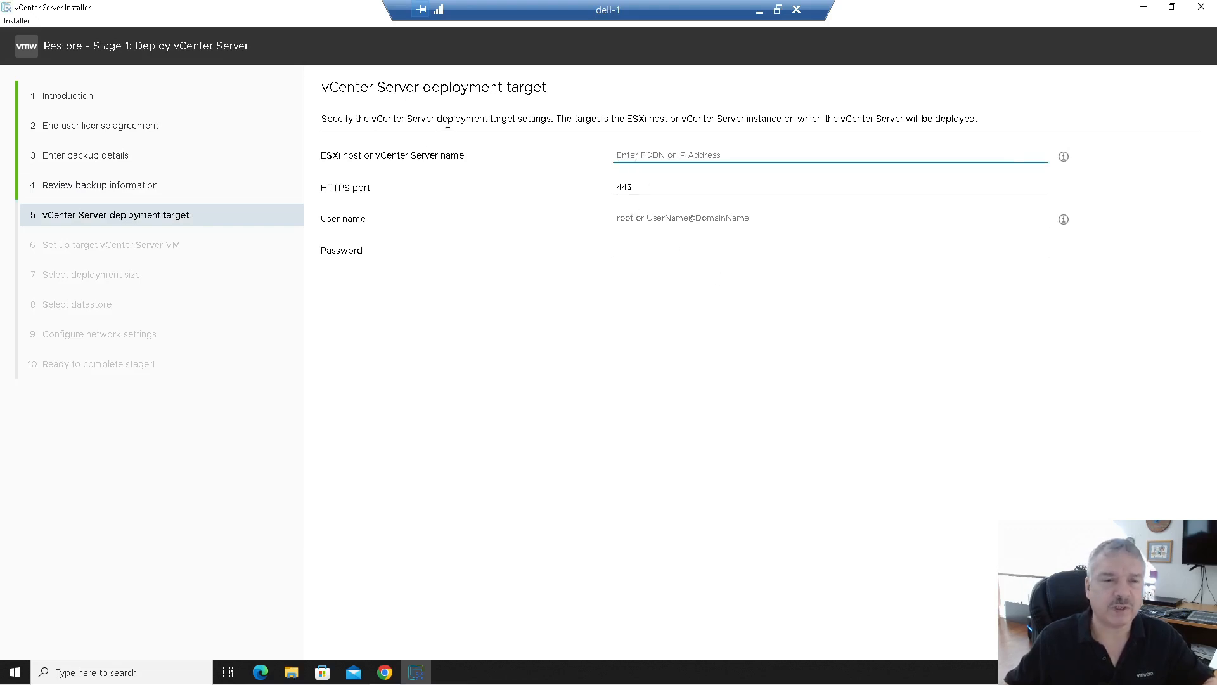
Step: Target ESXi host 192.168.70.10 on HTTPS port 443 as root with its password, and submit
left_click_drag(561, 120, 656, 119)
left_click(661, 152)
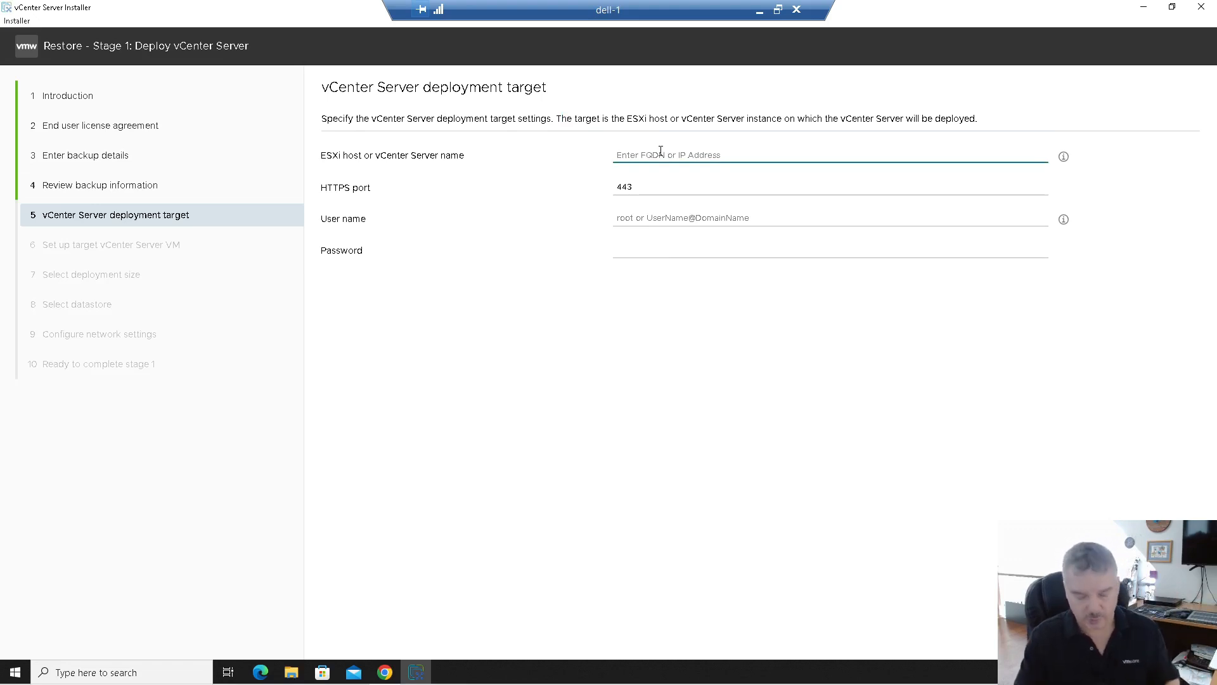
type("192")
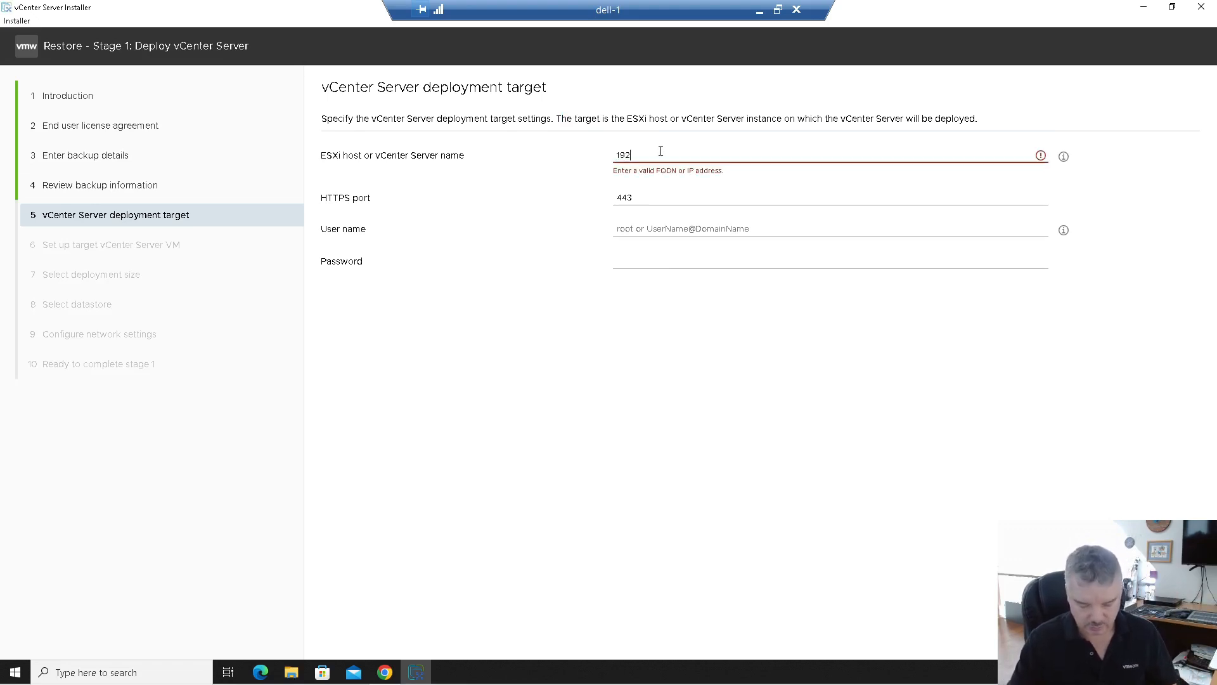
type(".168.70.40")
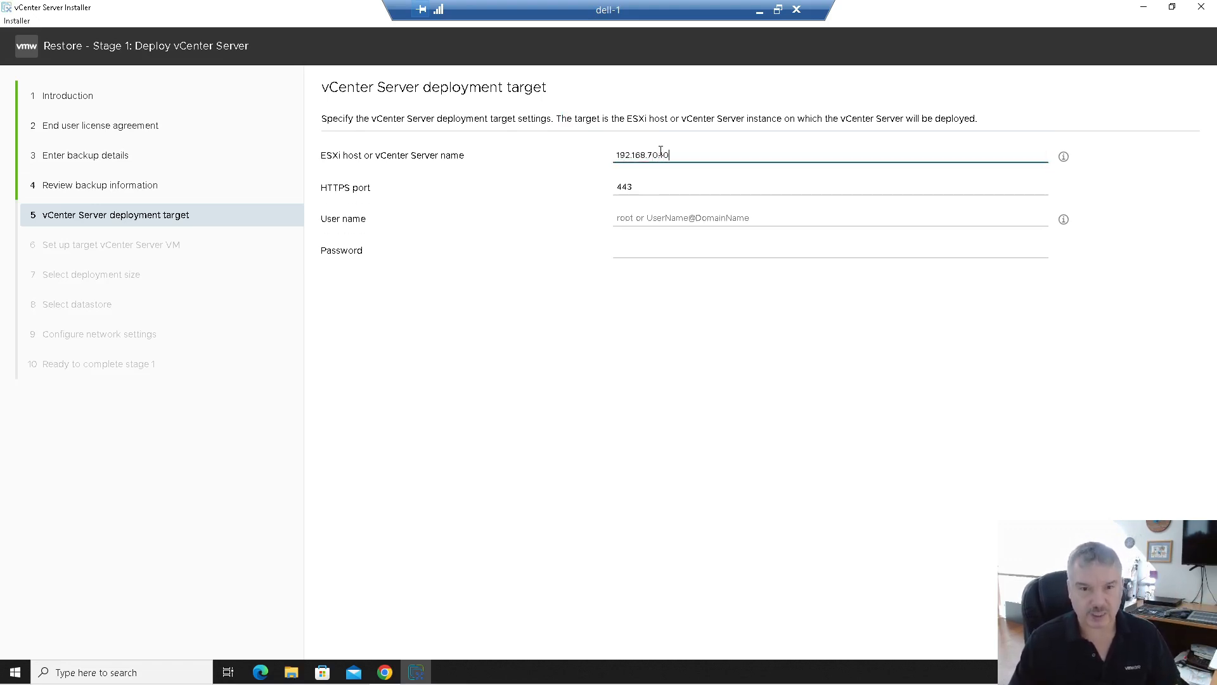
left_click(644, 190)
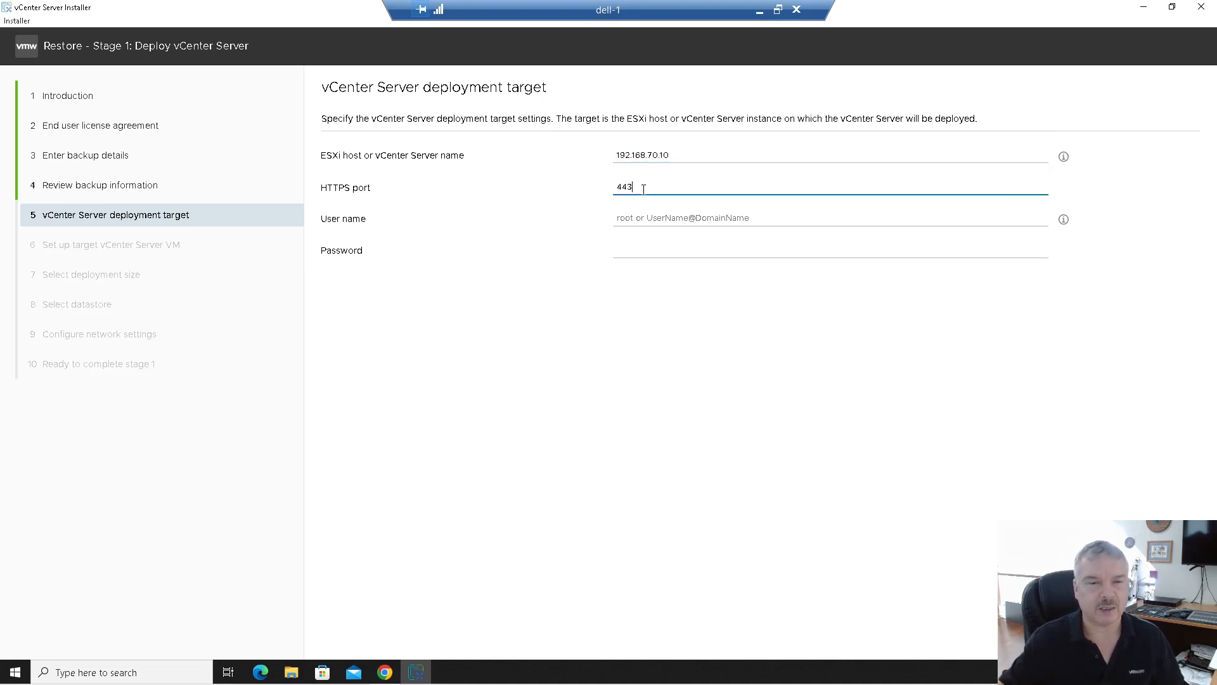
left_click(653, 222)
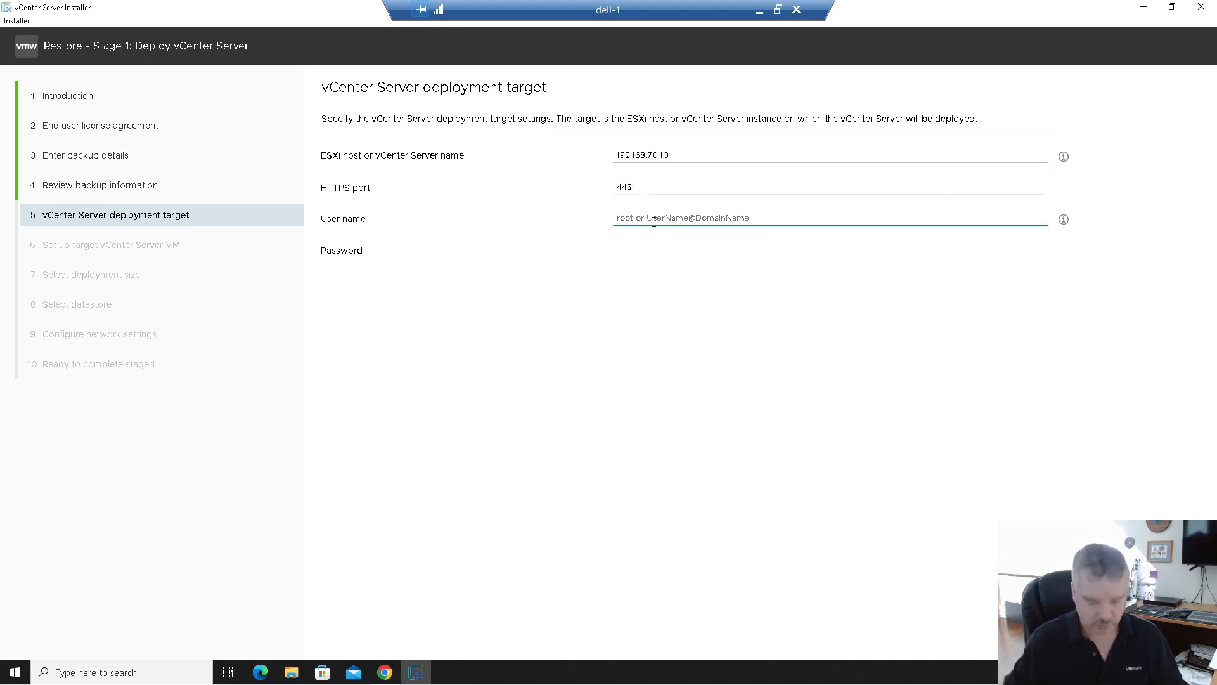
type("root")
key("Tab")
type("*****")
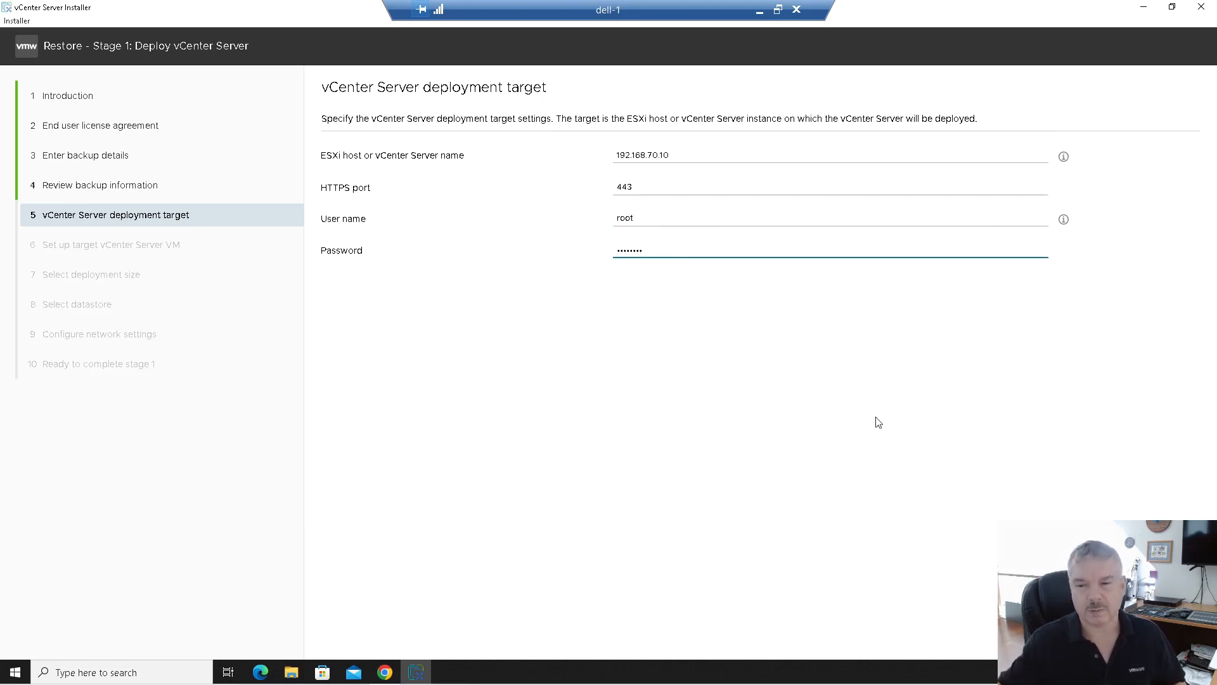
left_click(683, 157)
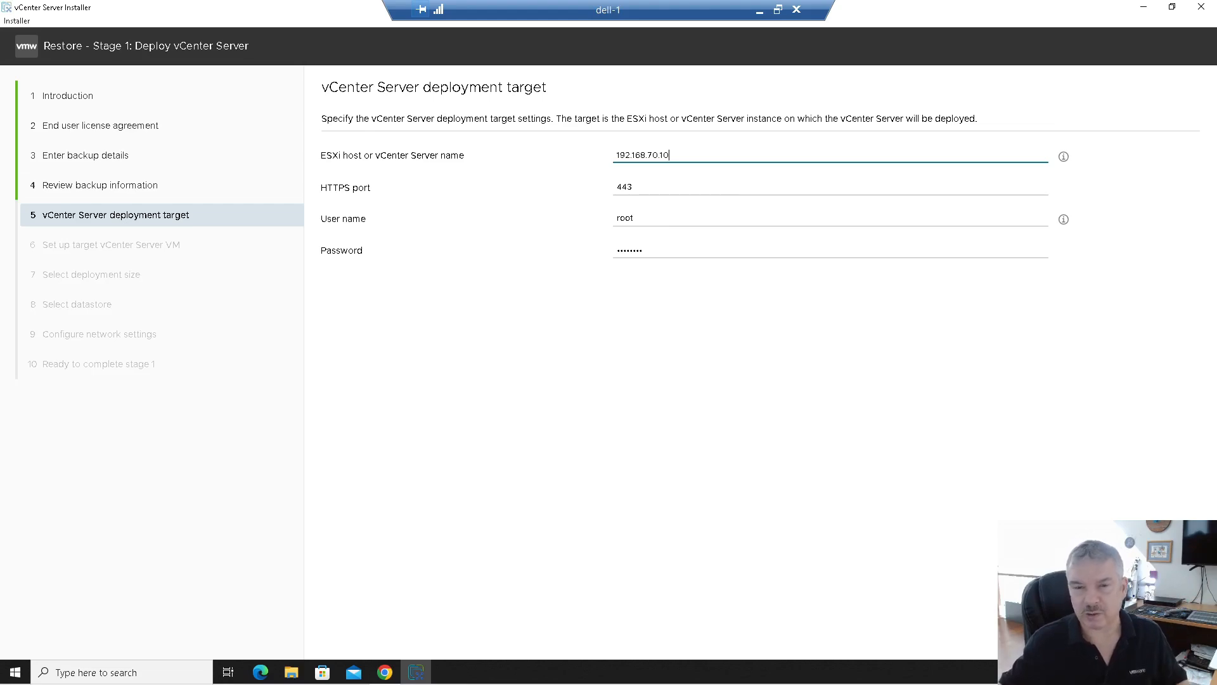
left_click(1178, 635)
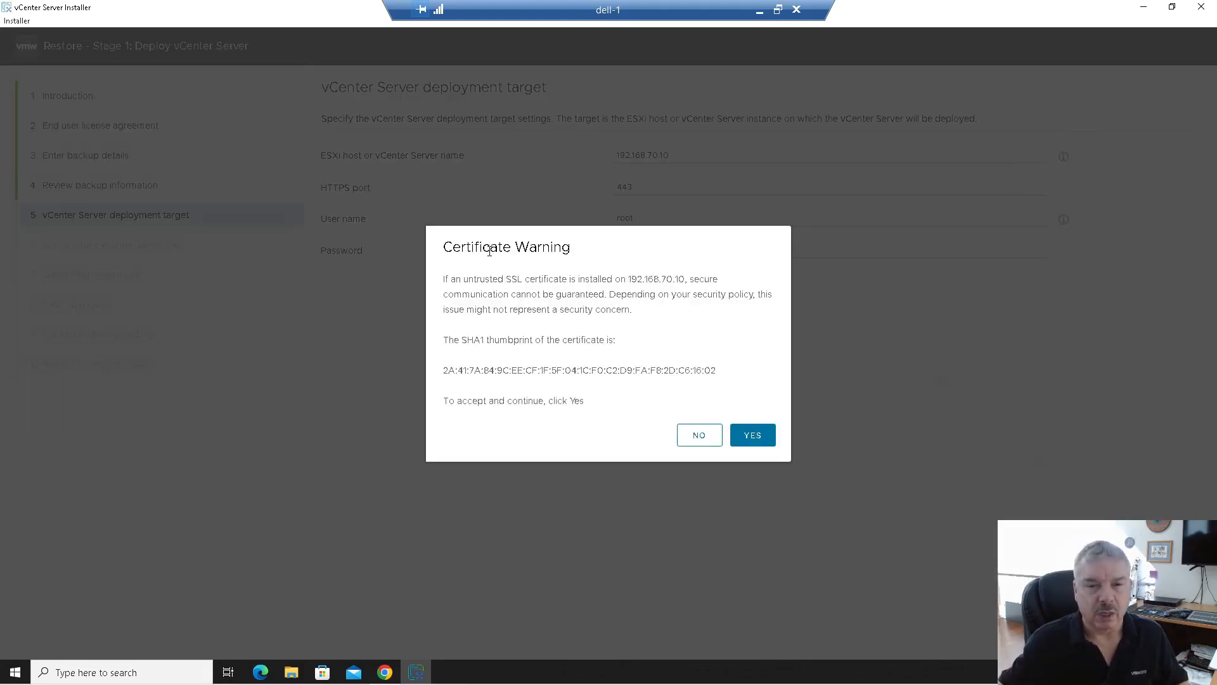
Step: Accept the host's certificate and rename the VM to vCenter01-restore
left_click(754, 436)
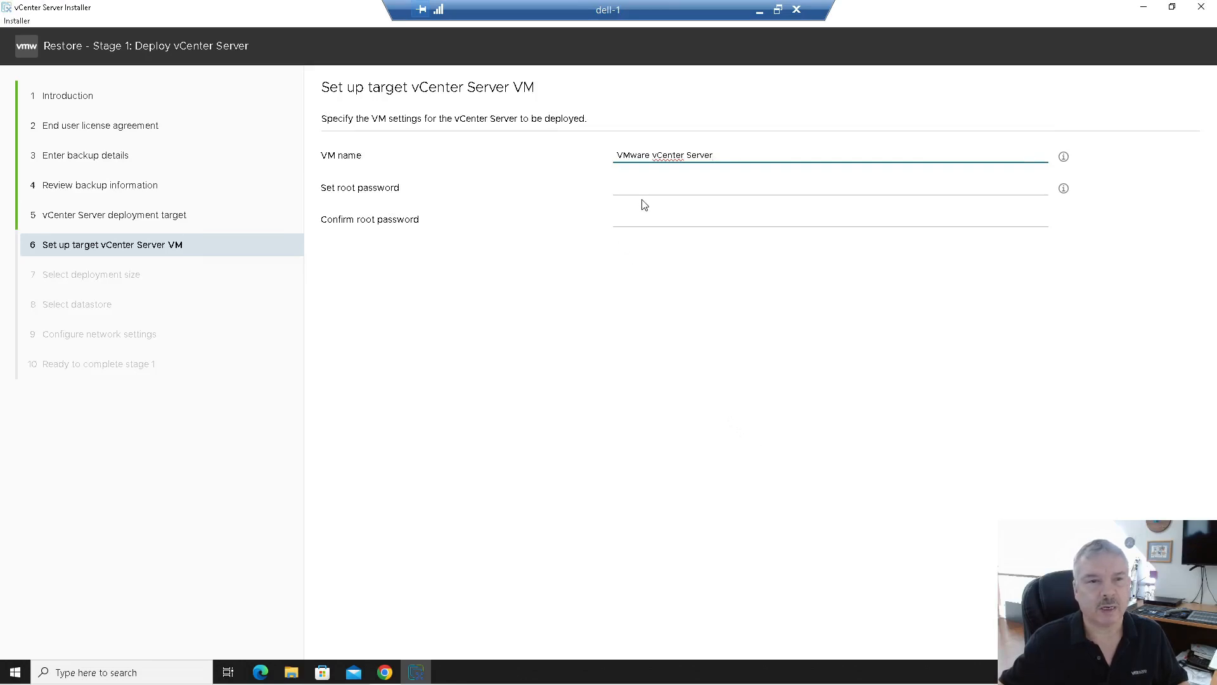
left_click_drag(732, 154, 602, 163)
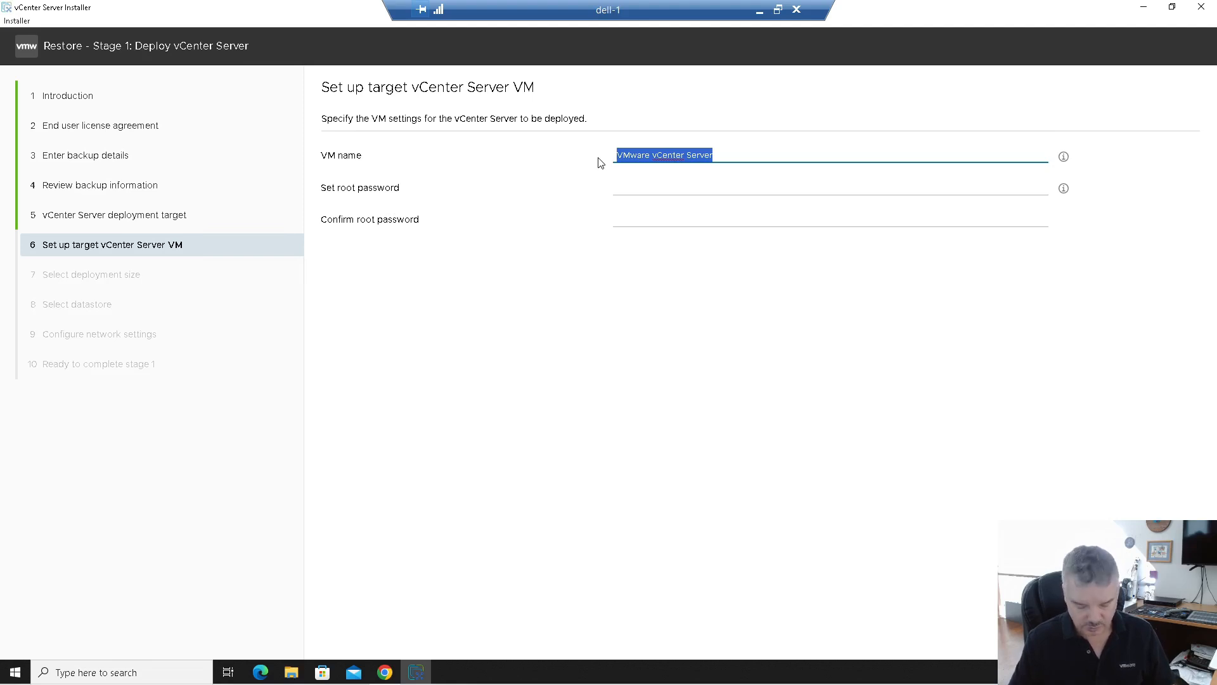
type("vCenter01")
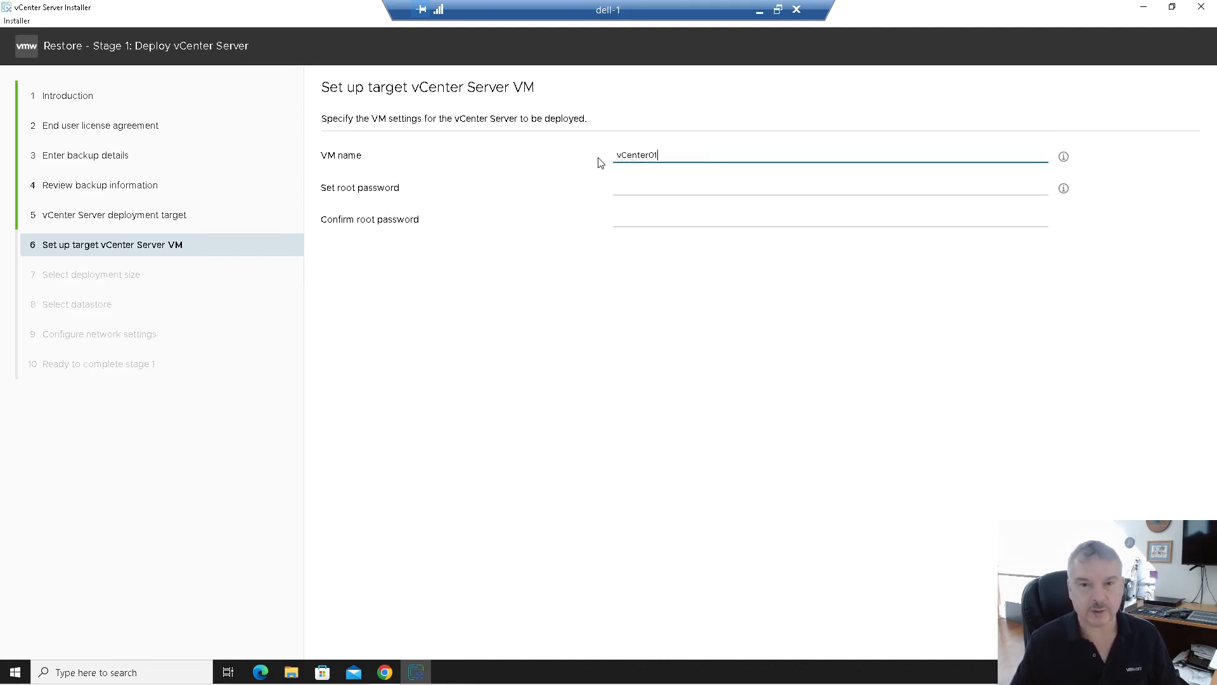
type("-restore")
Step: Enter and confirm the appliance root password, then continue to deployment sizing
left_click(622, 191)
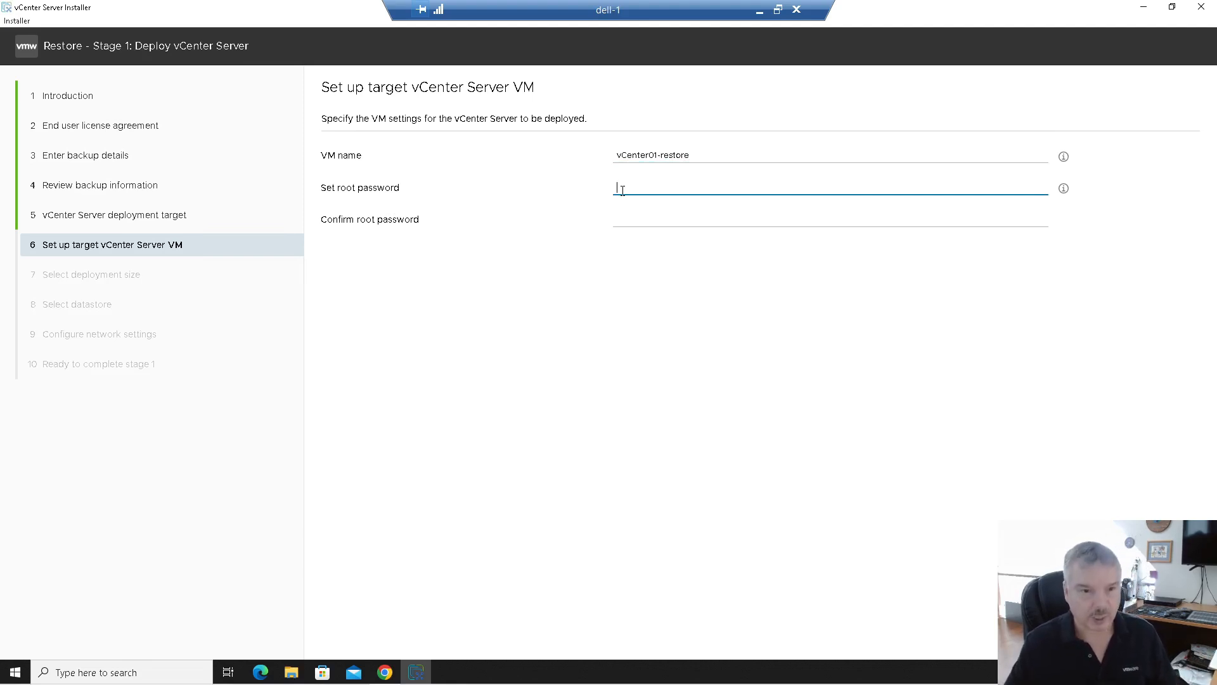
type("V")
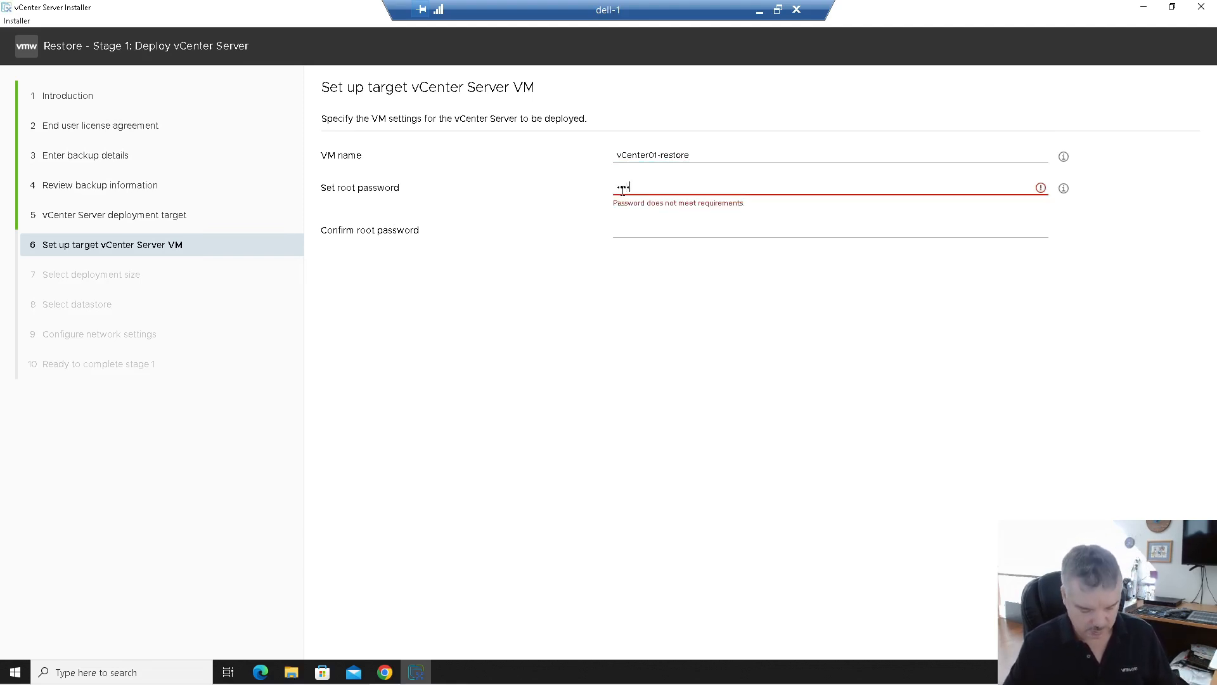
type("!")
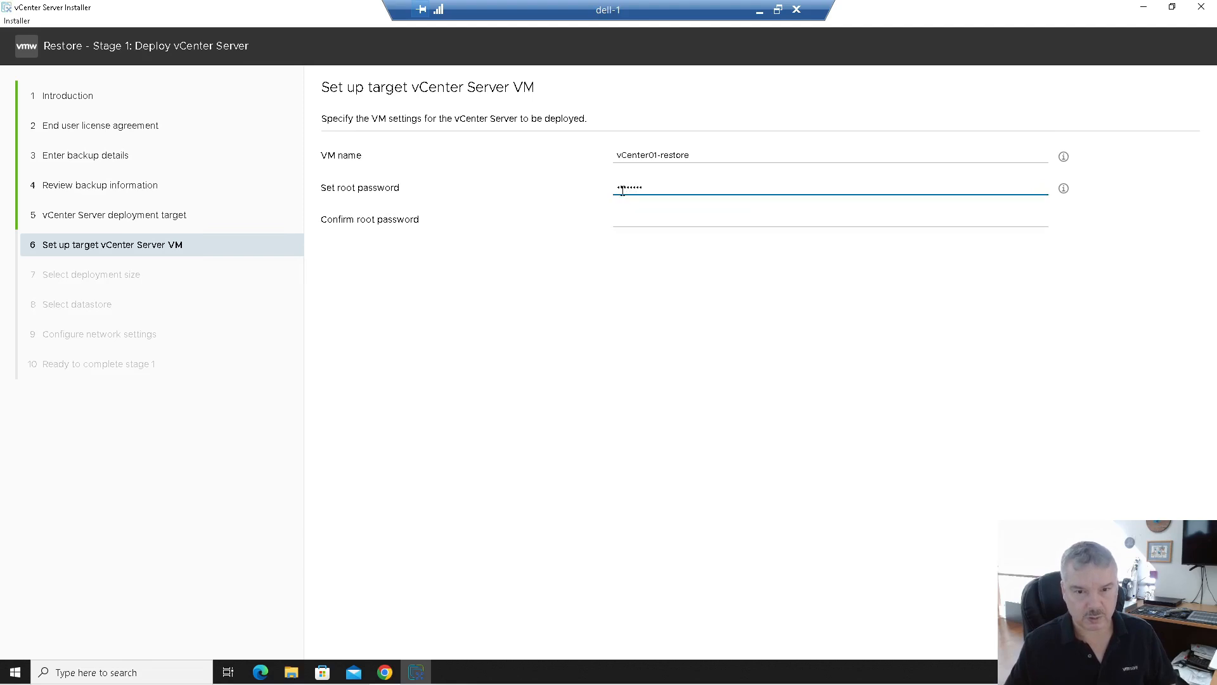
key("BackSpace")
key("BackSpace")
key("BackSpace")
key("BackSpace")
key("BackSpace")
key("BackSpace")
type("VMwa")
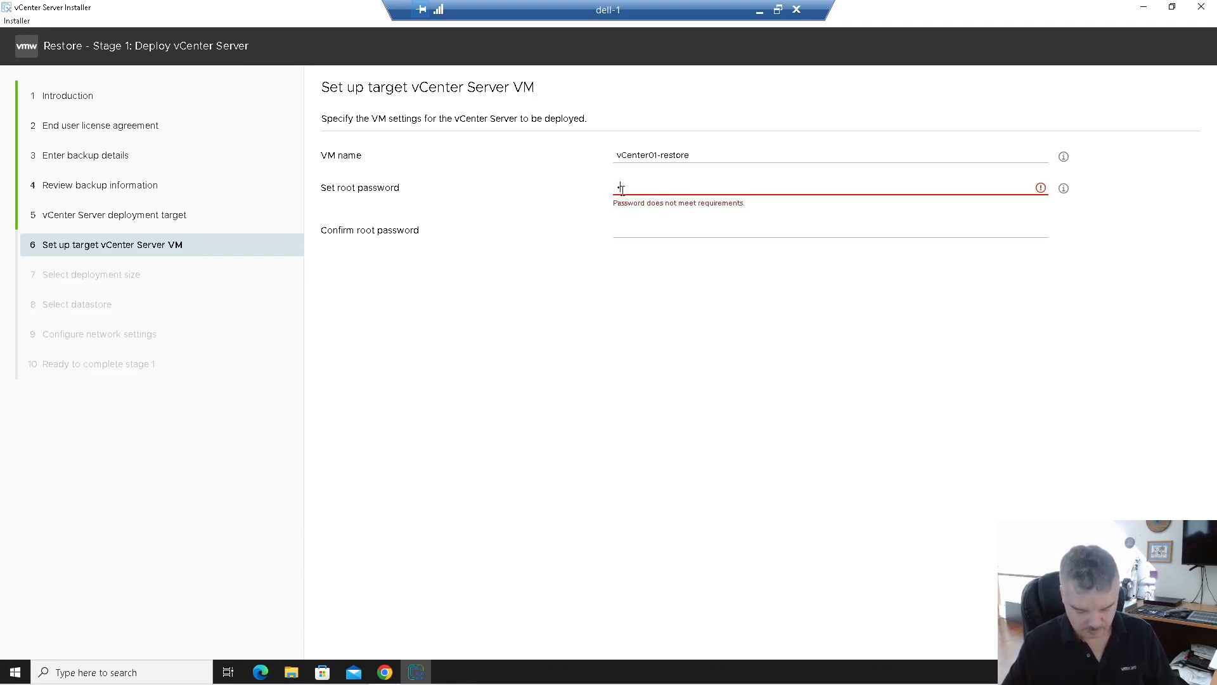
type("re1!")
key("Tab")
type("VMware1!")
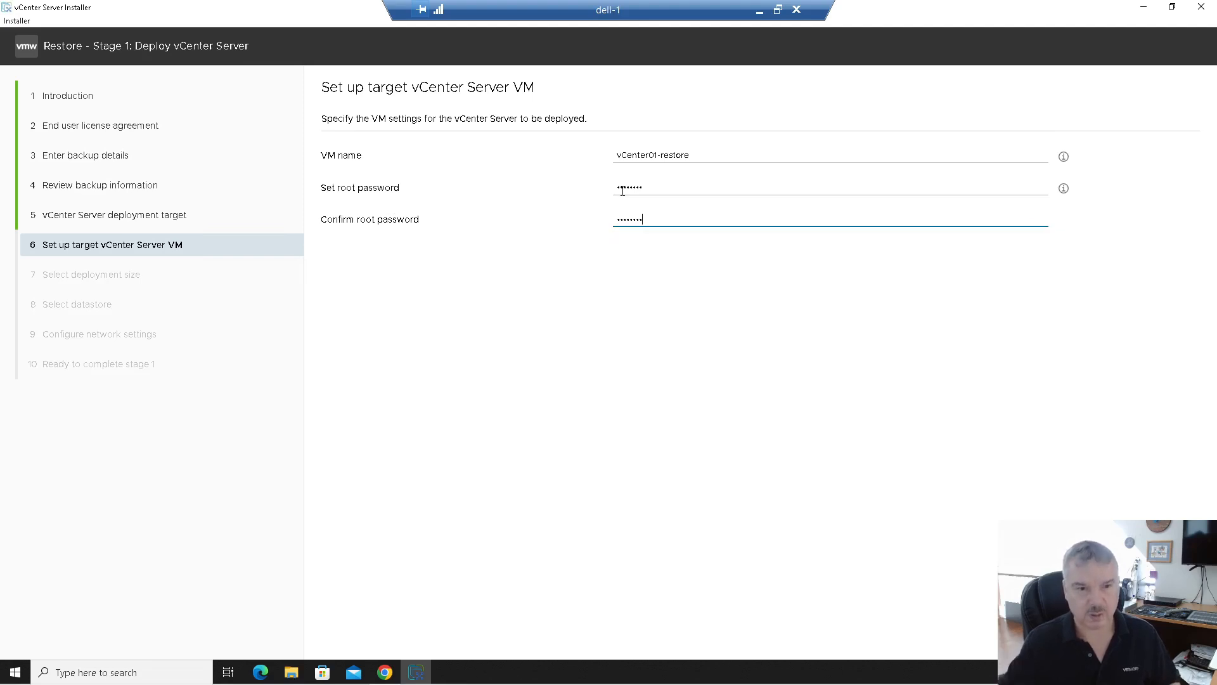
left_click(1180, 641)
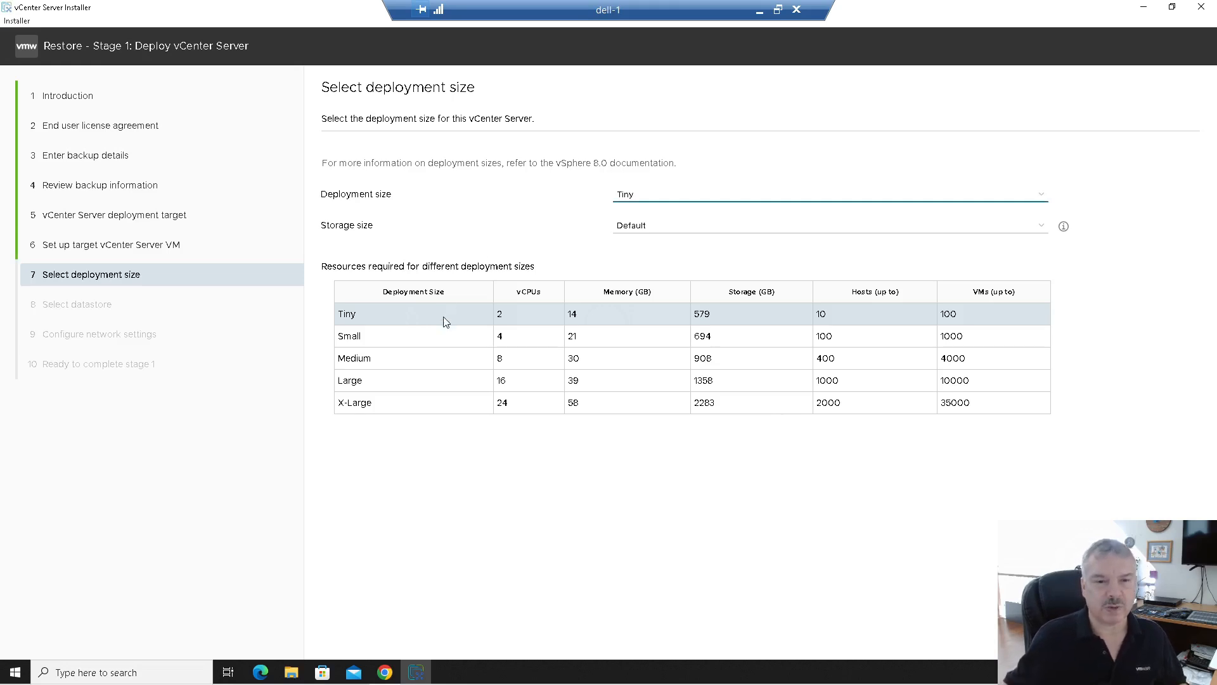
Step: Choose the Small deployment size and continue to datastore selection
left_click(468, 337)
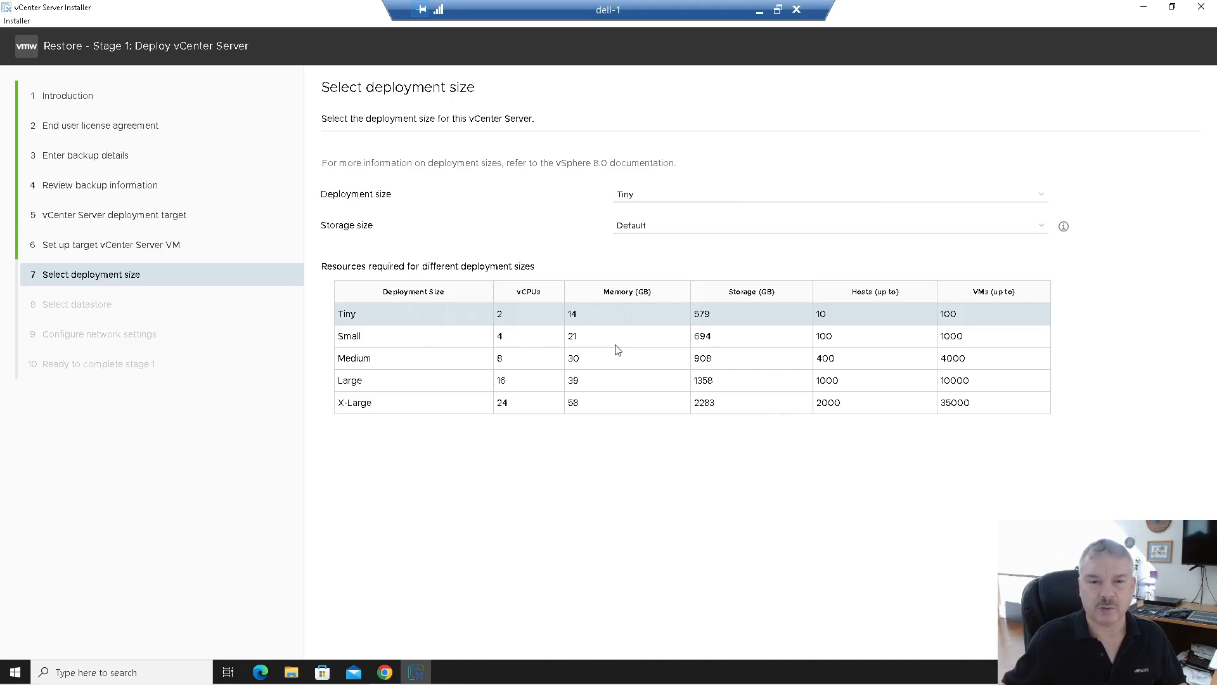
left_click(650, 196)
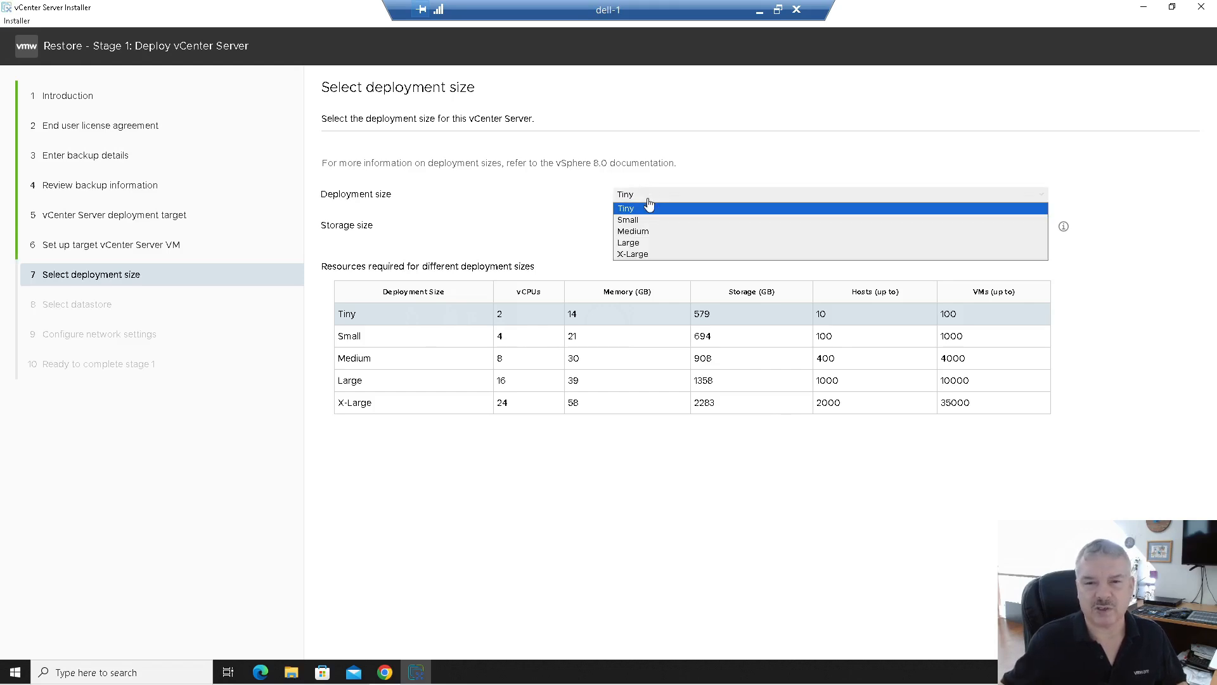
left_click(643, 220)
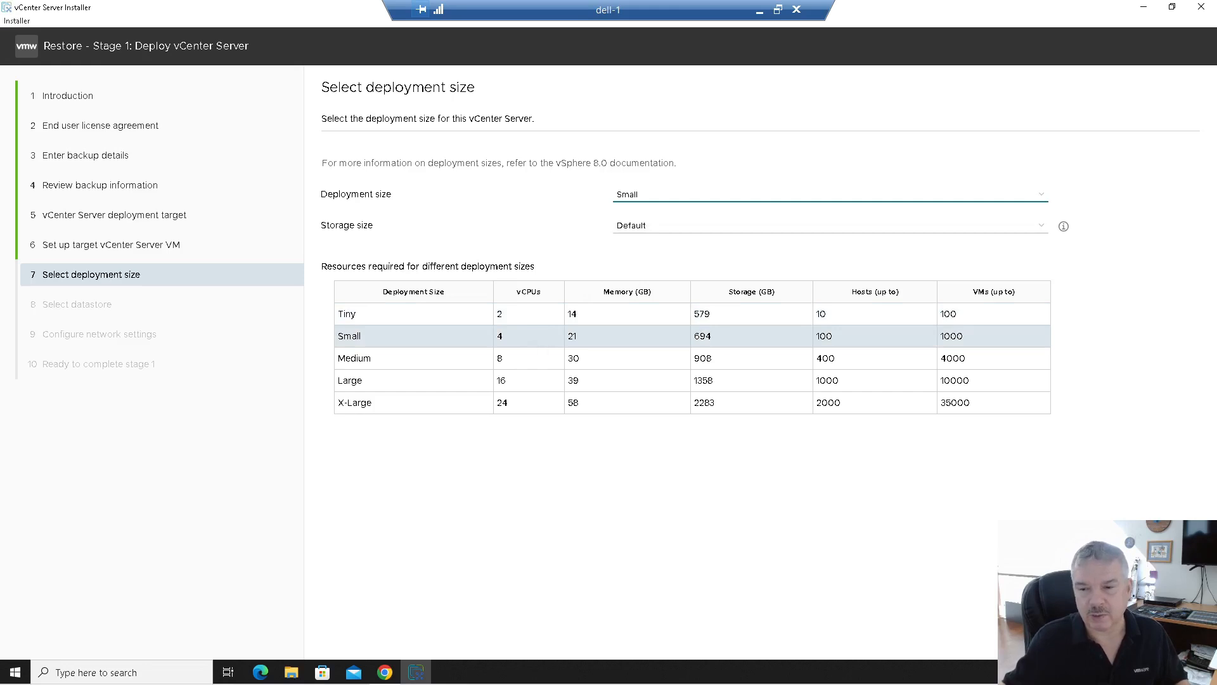
left_click(1180, 640)
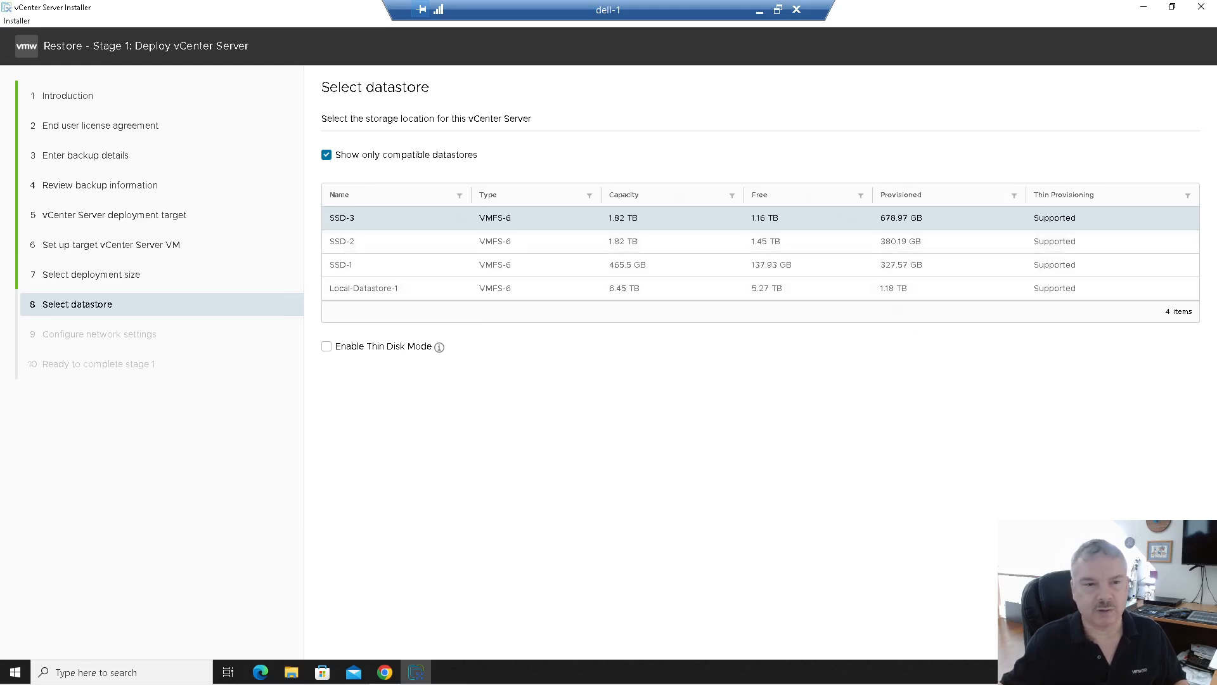
Step: Put the VM on SSD-1 with thin disk mode, keep network settings, and finish Stage 1
left_click(1177, 639)
left_click(1125, 639)
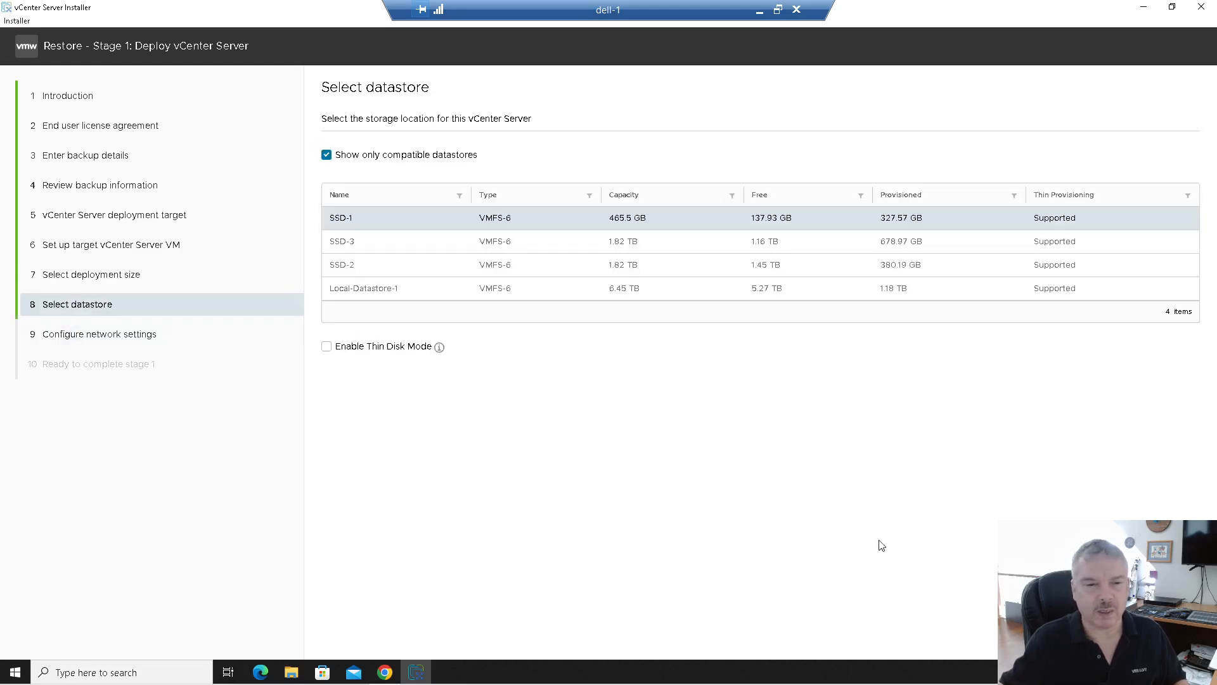
left_click(363, 350)
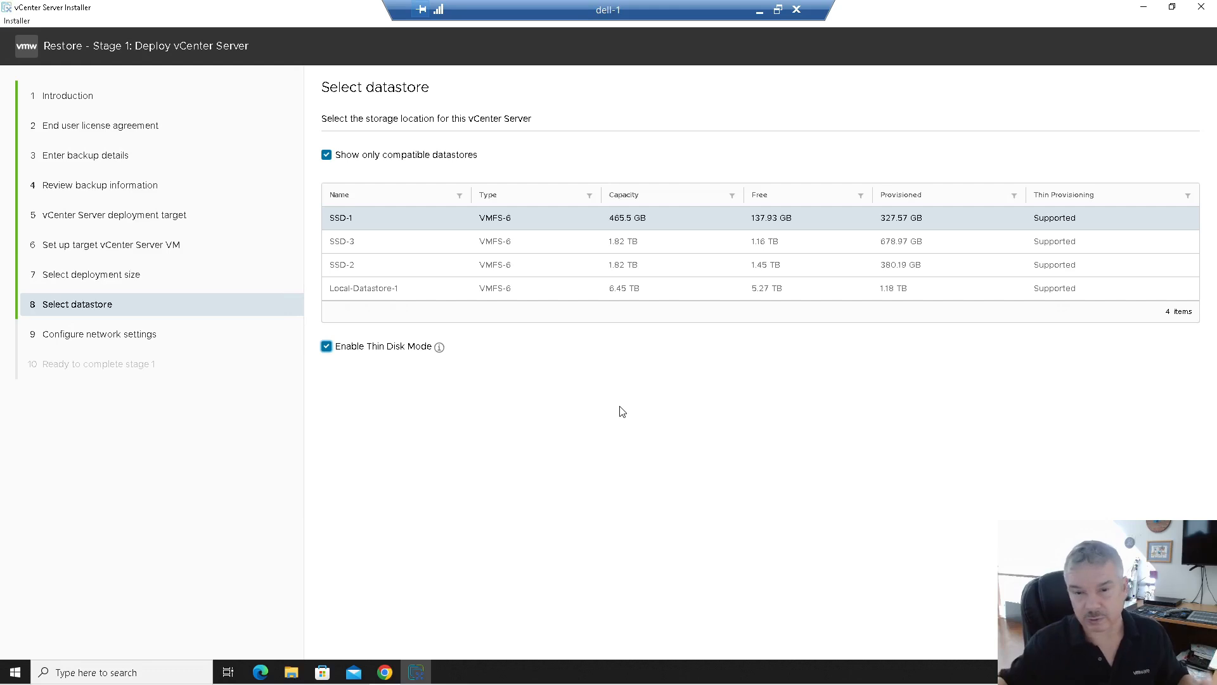
left_click(1180, 641)
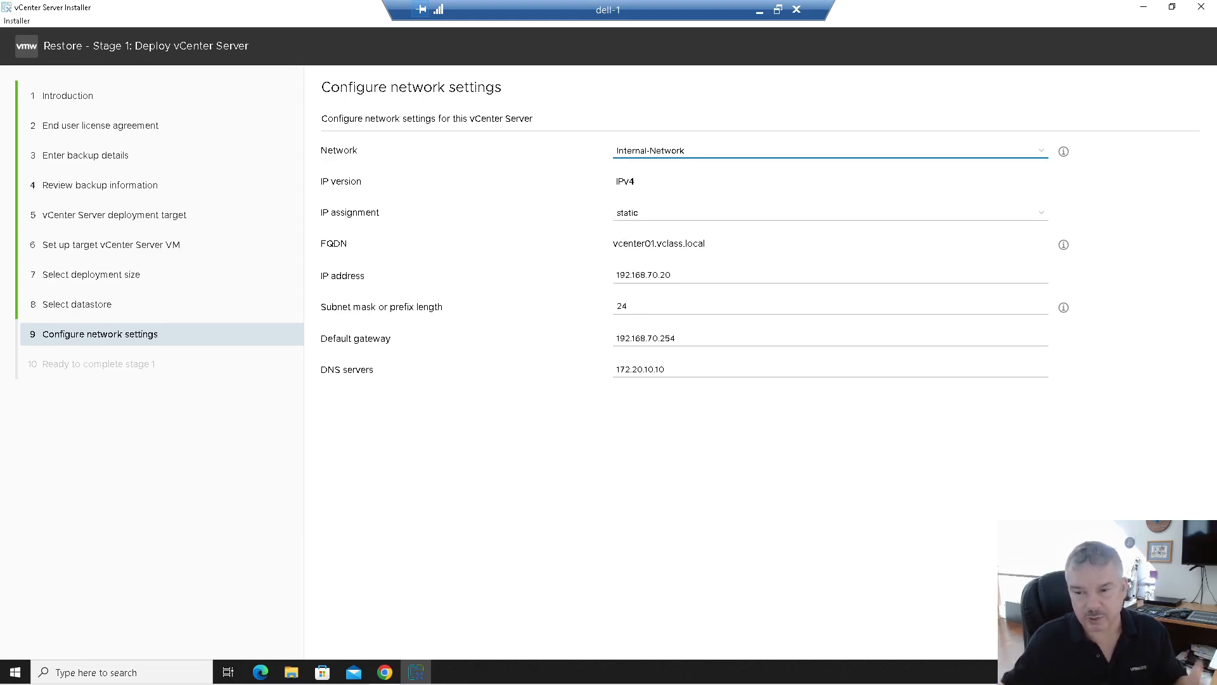
left_click(1180, 639)
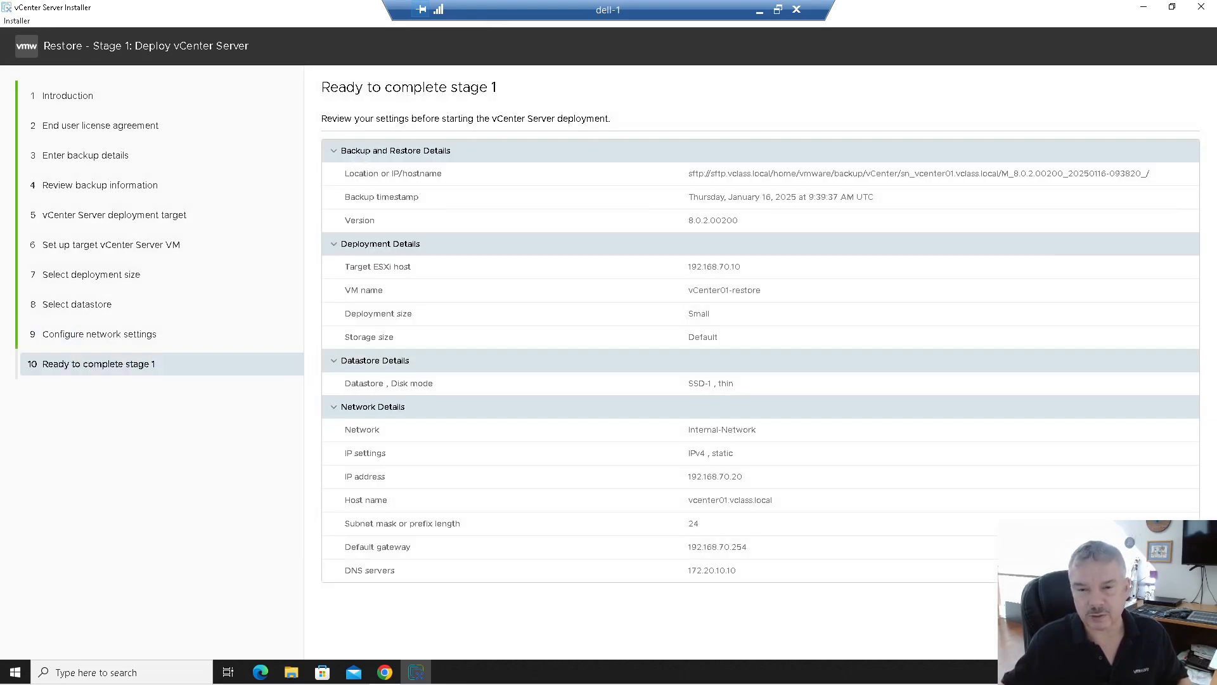
left_click(1179, 639)
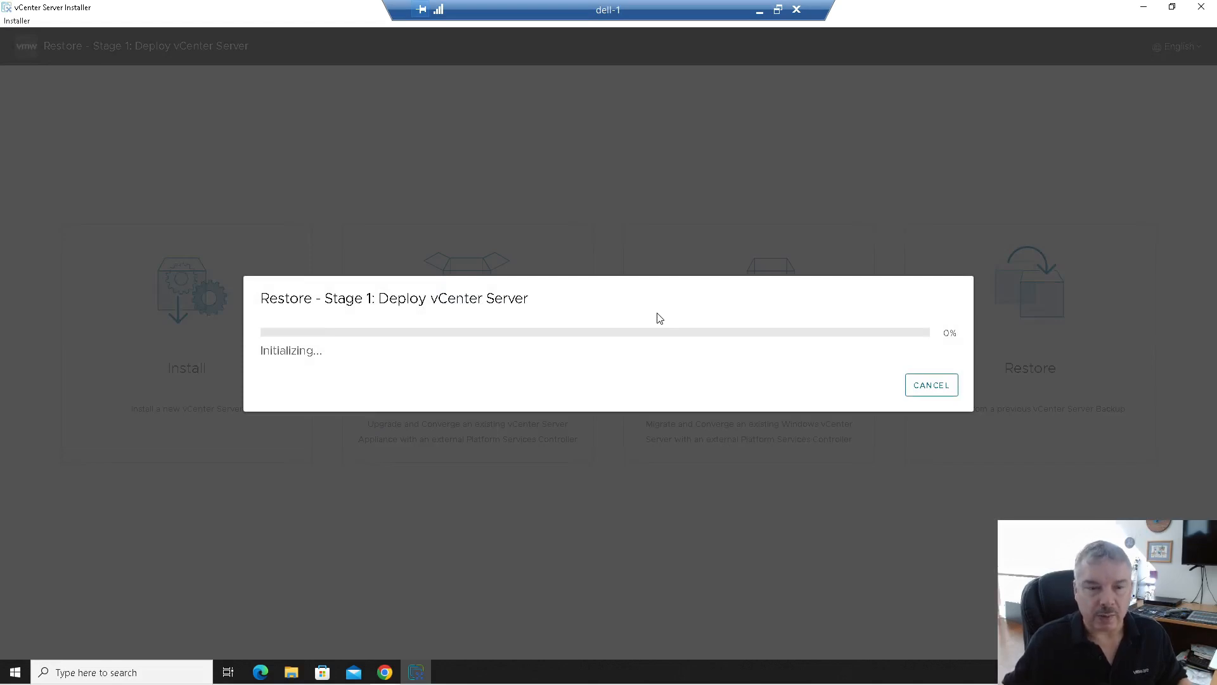
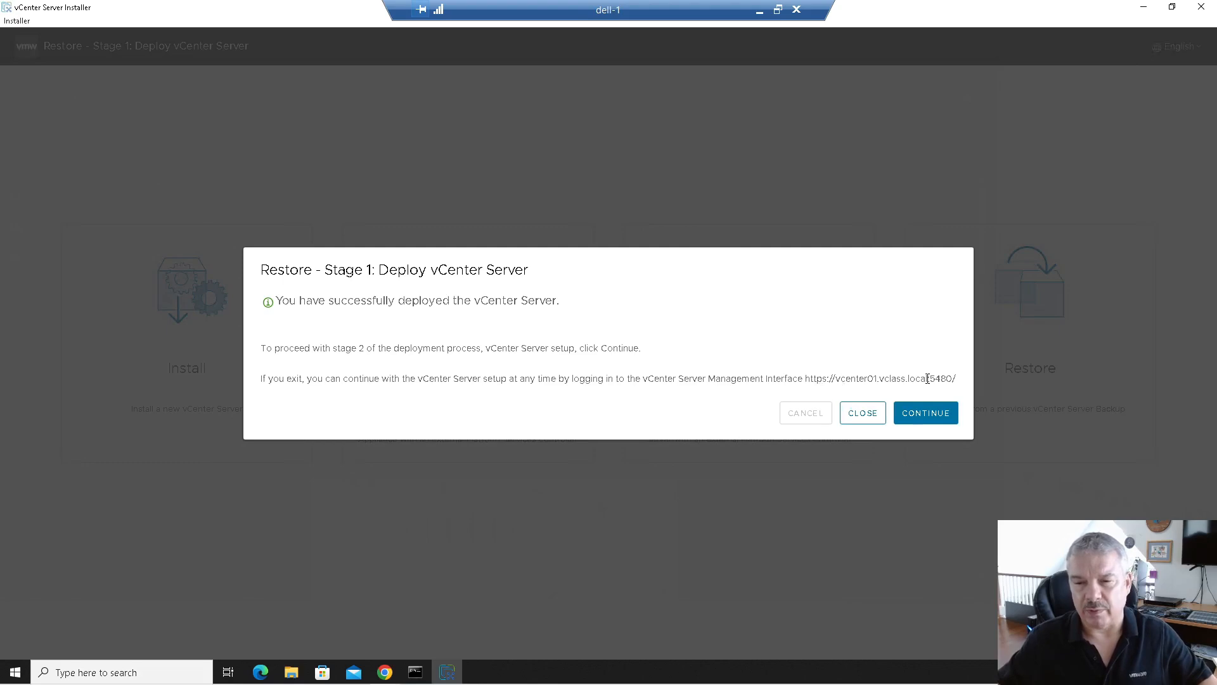
Step: Advance through Stage 2, accepting the SFTP backup details, and request the restore on Ready to complete
left_click(912, 413)
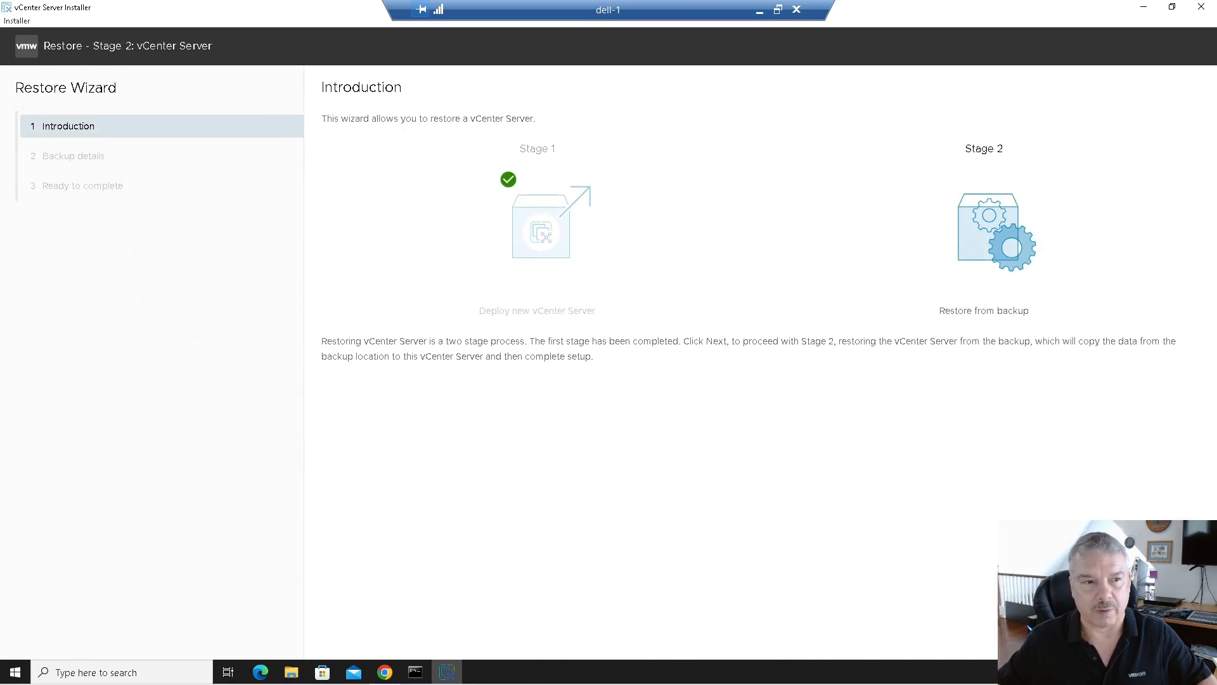
left_click(1185, 640)
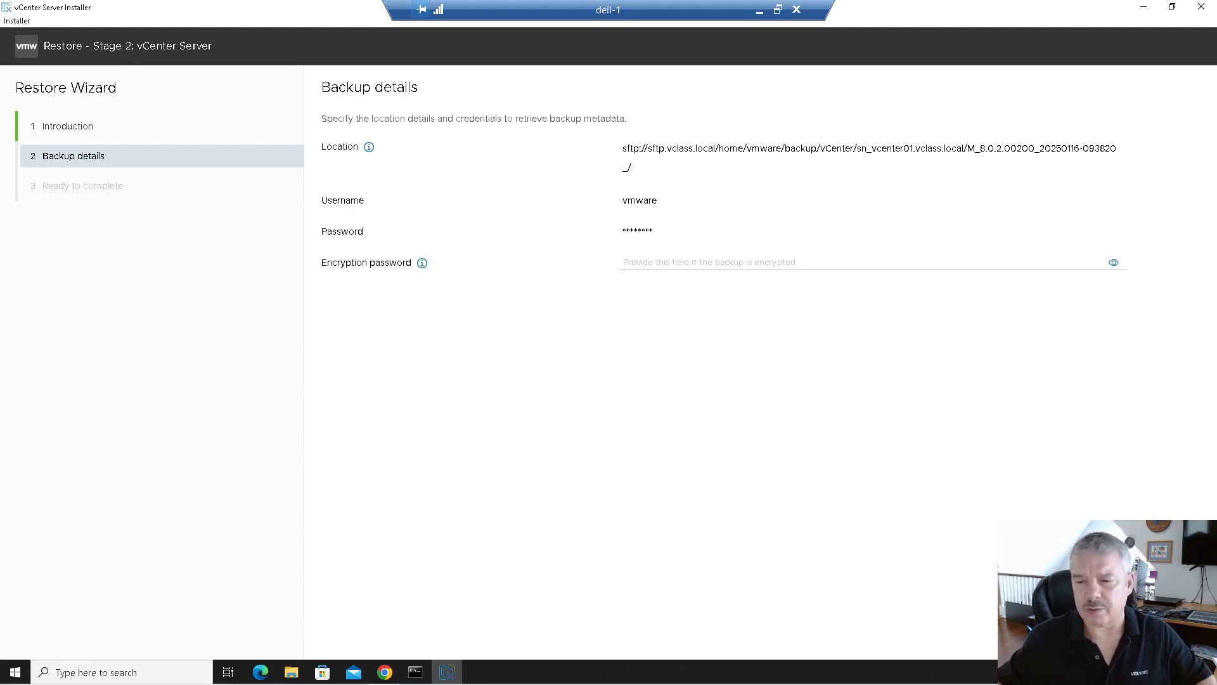
left_click(1182, 639)
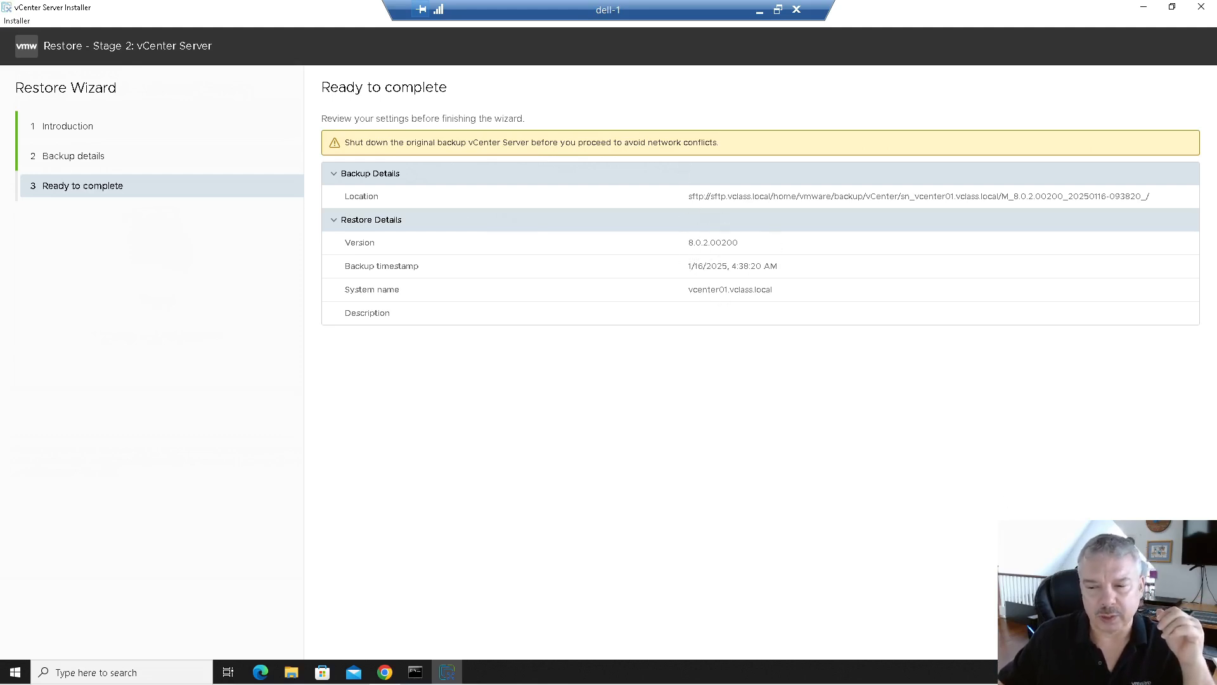
left_click(1177, 638)
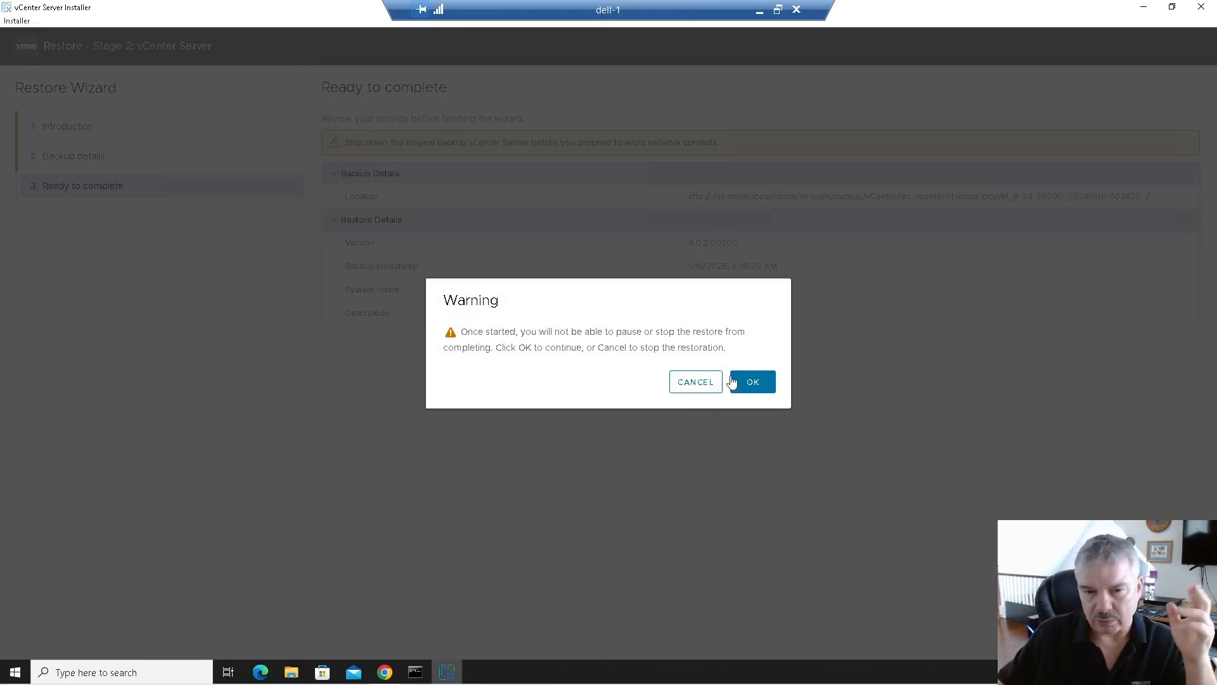
Step: Confirm the unpausable restore, let Stage 2 complete, then close the installer
left_click(755, 385)
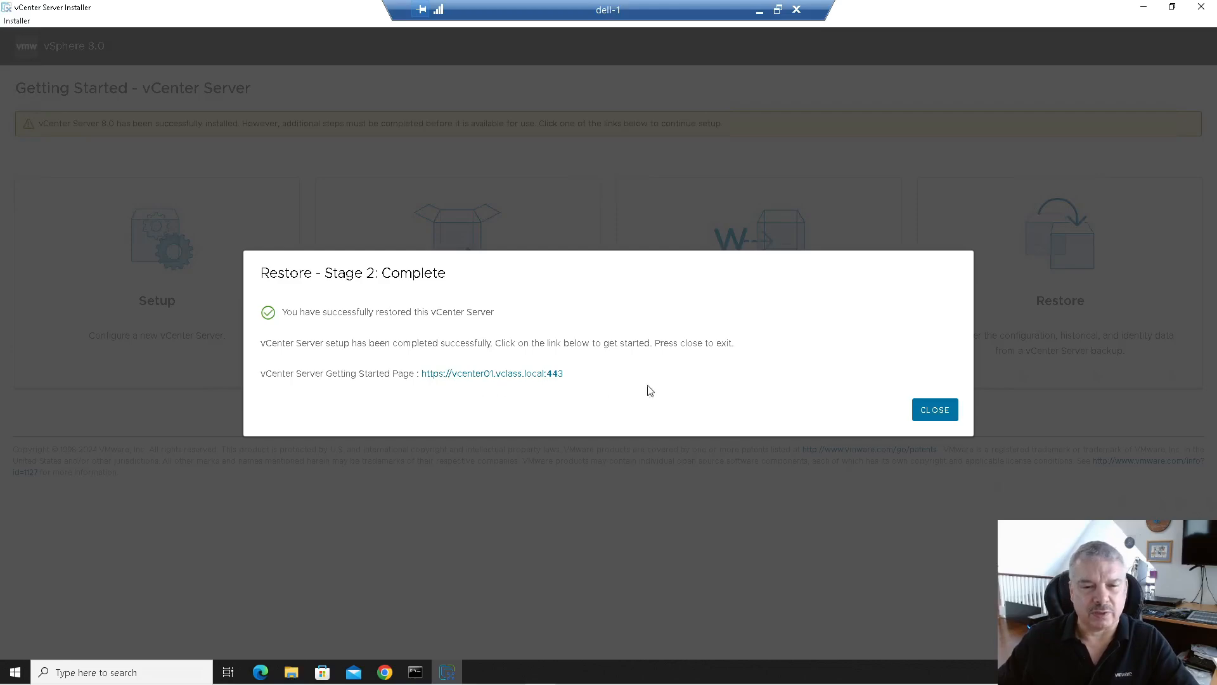
left_click(935, 411)
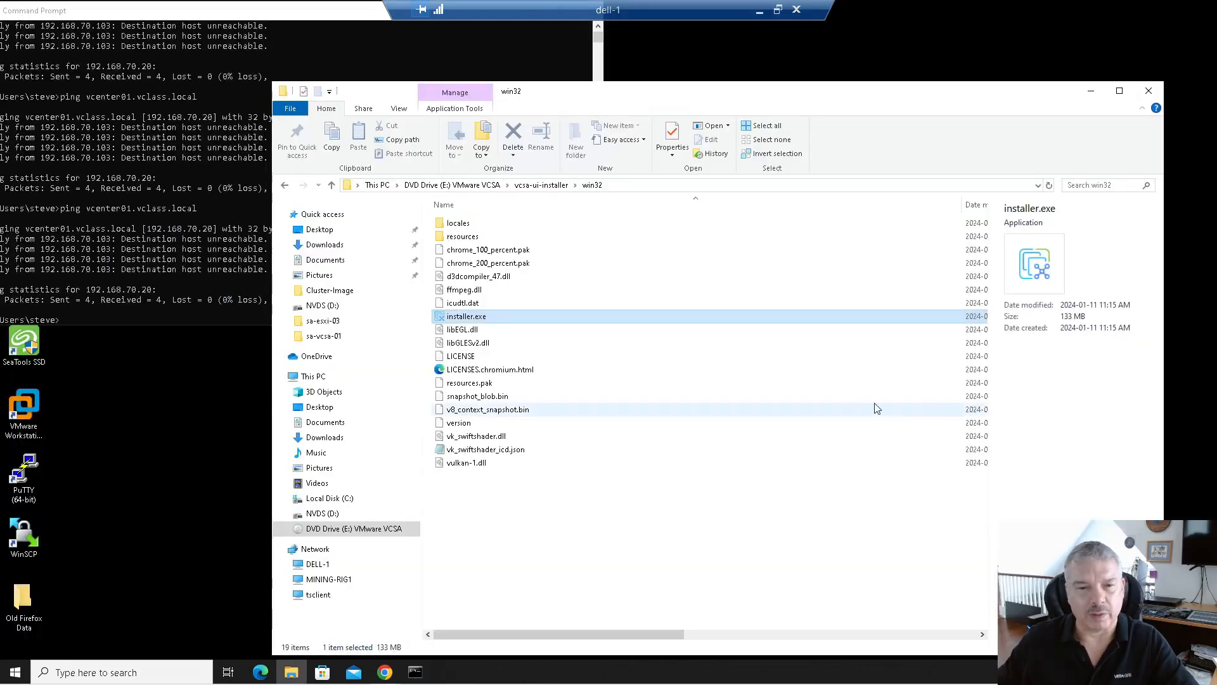
Step: Close File Explorer and Command Prompt, then open vcenter01.vclass.local in Chrome and launch the vSphere Client
left_click(1149, 91)
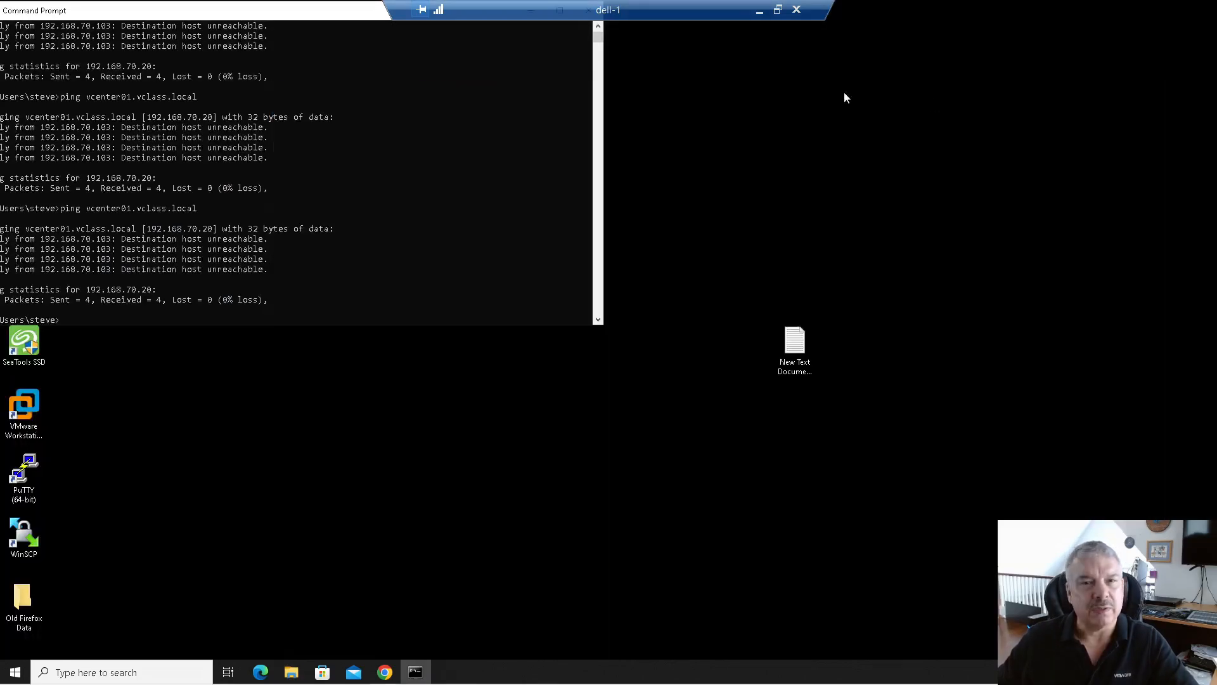
left_click_drag(353, 18, 535, 114)
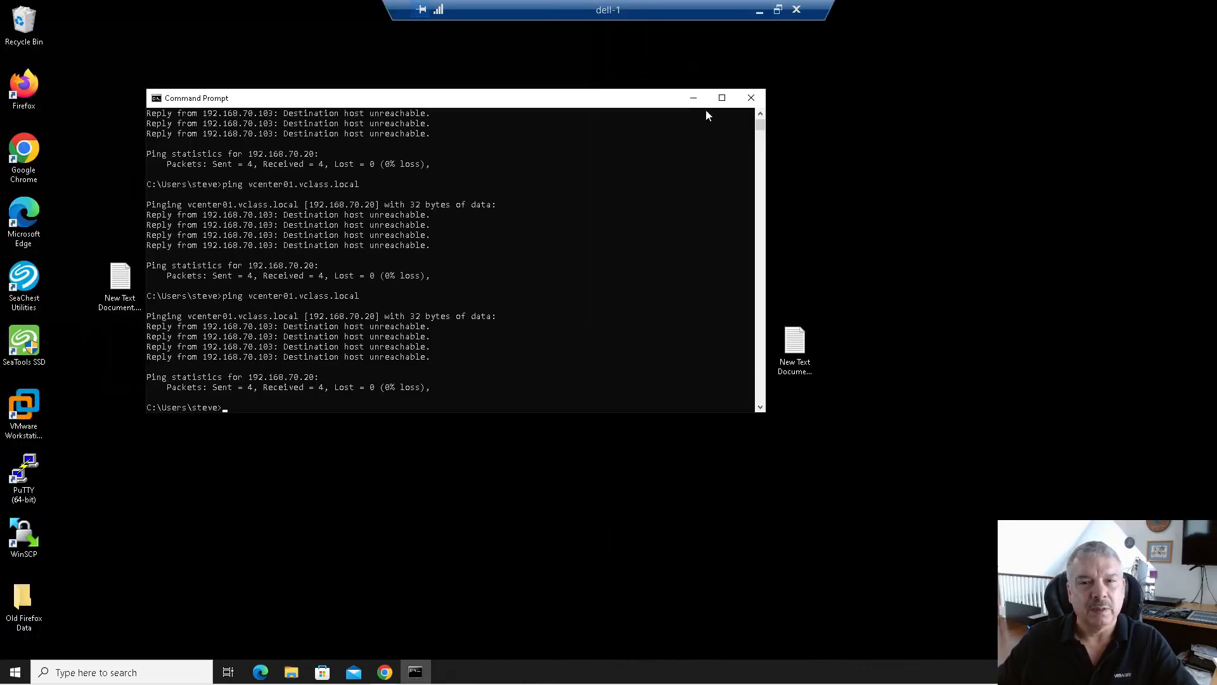
left_click(756, 97)
double_click(24, 152)
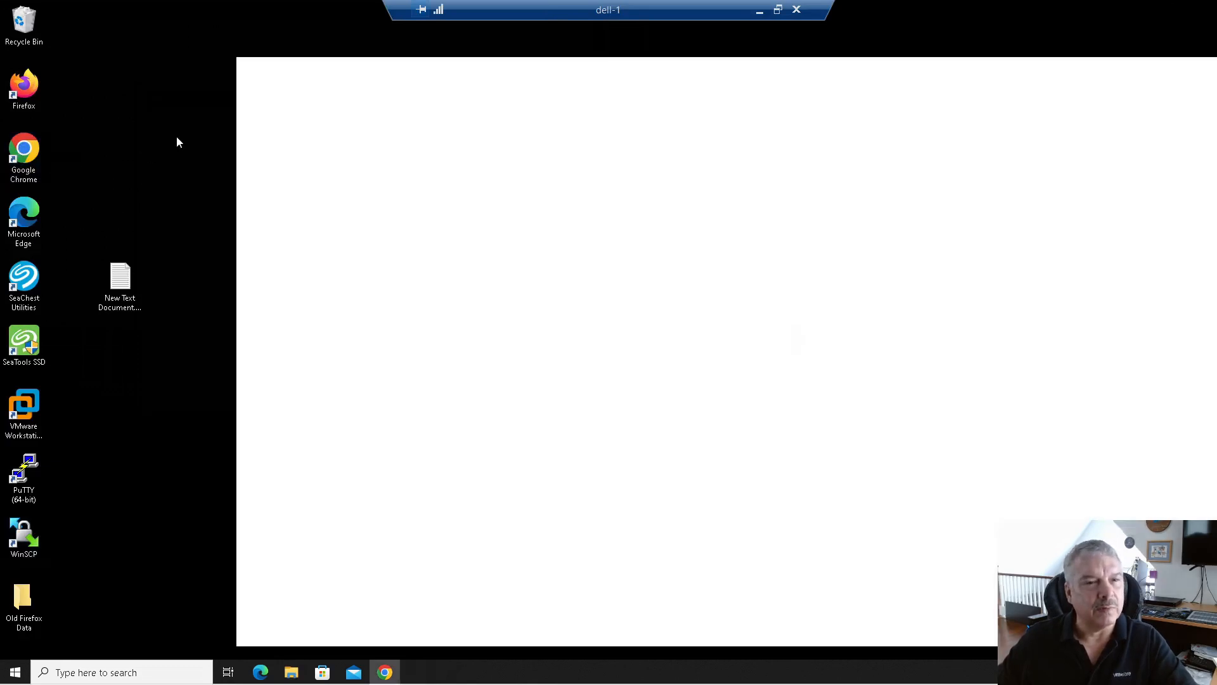
left_click(393, 96)
type("vc")
key("Return")
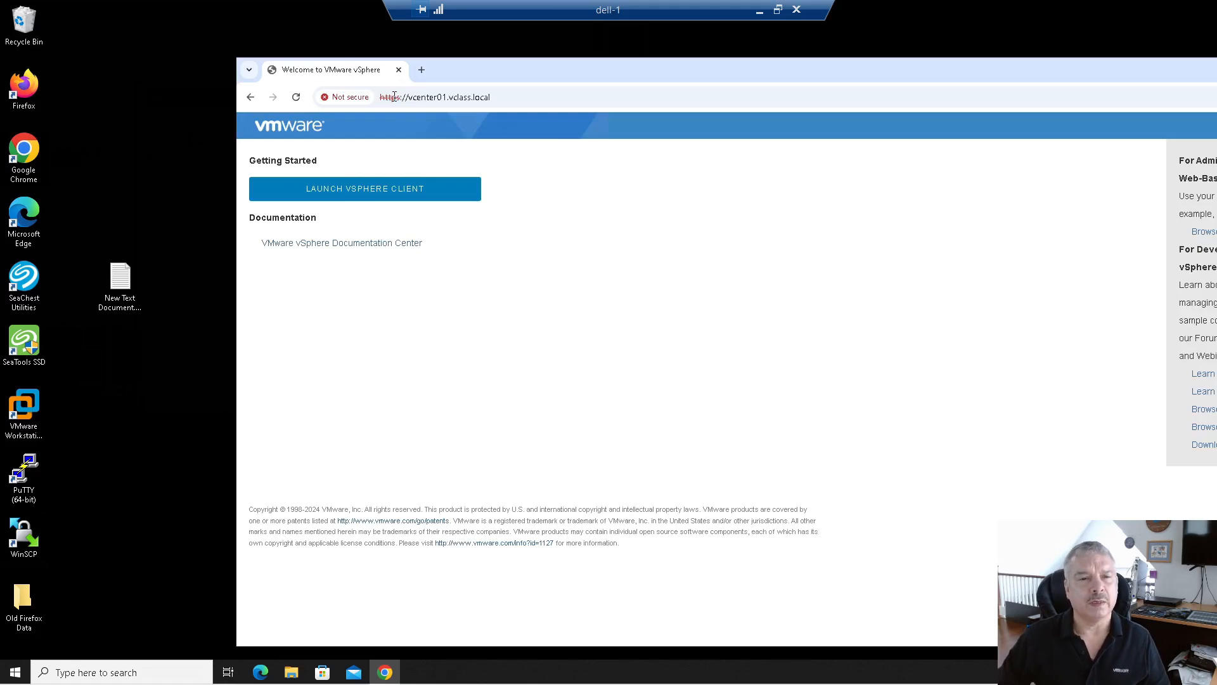
left_click(378, 193)
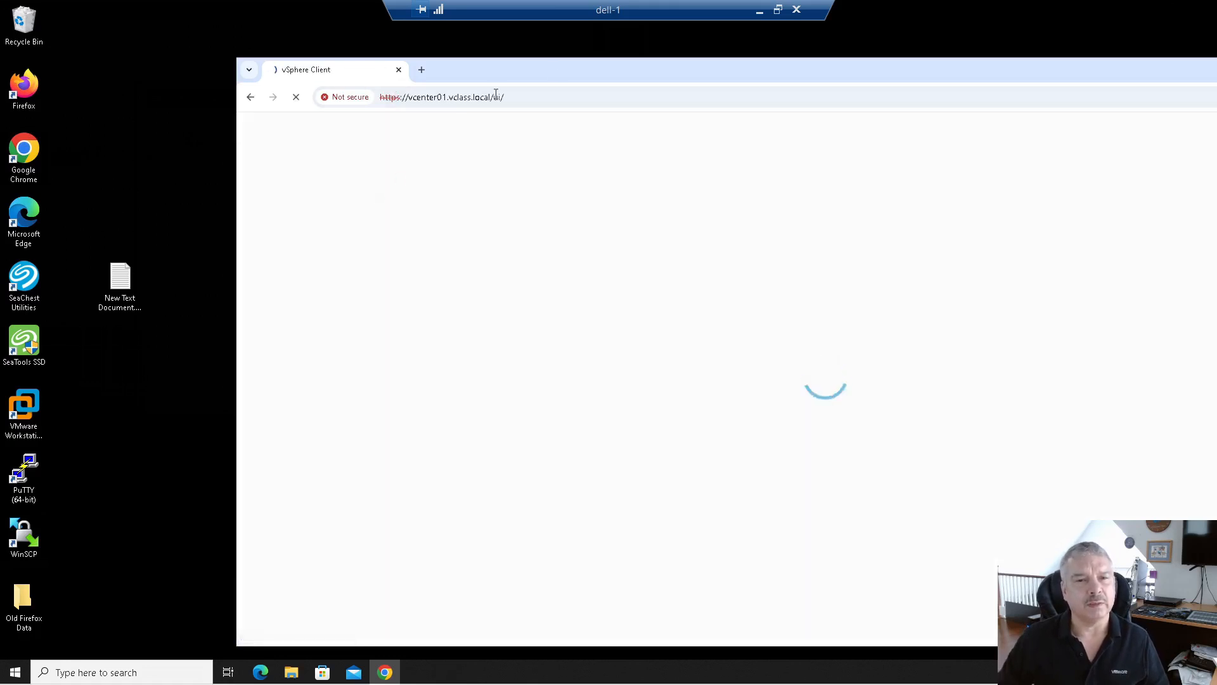
left_click_drag(577, 67, 460, 55)
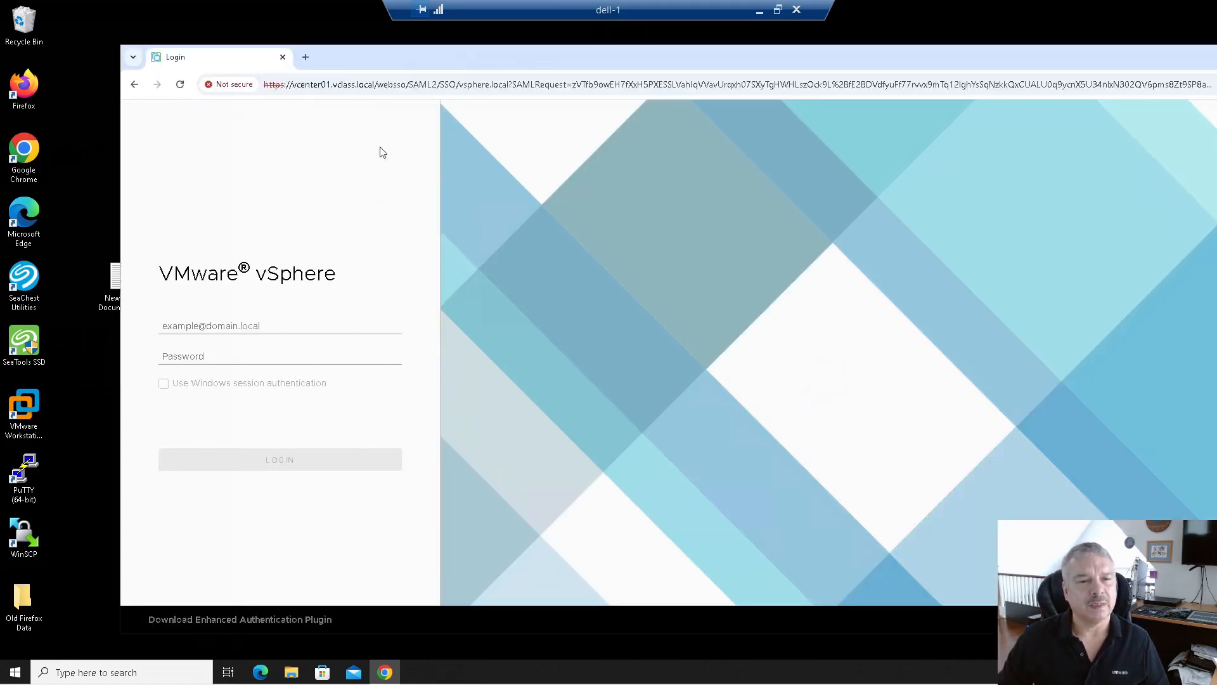
left_click(264, 327)
type("administrator@")
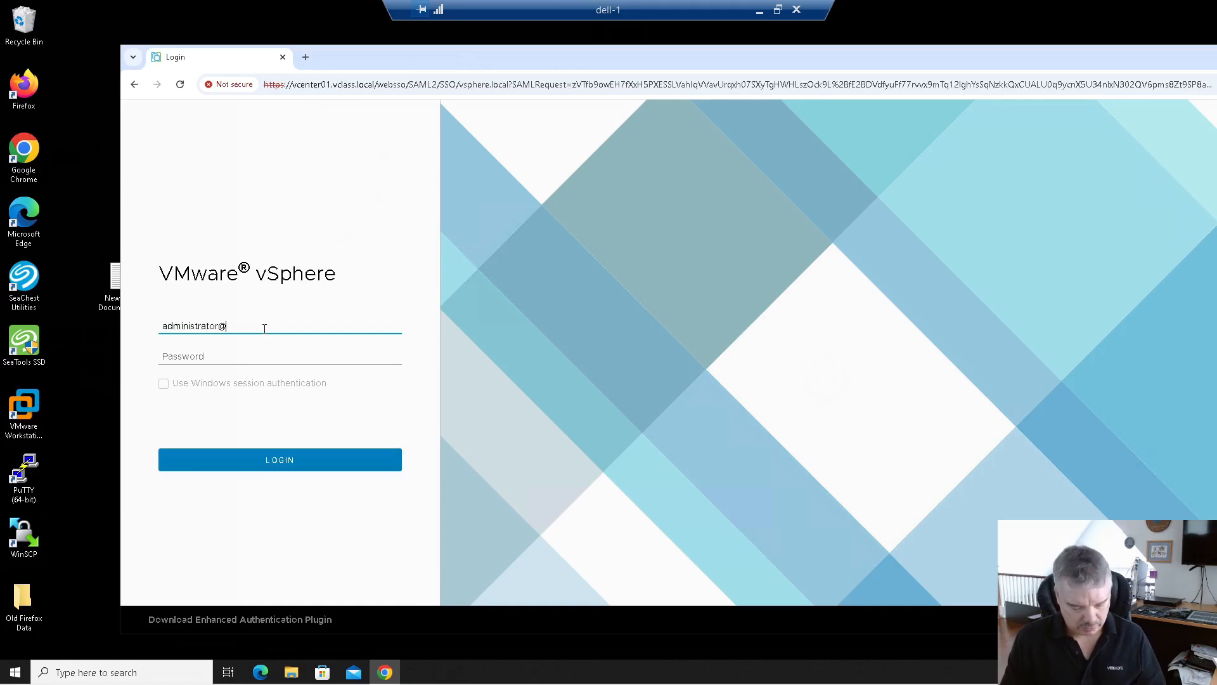
type("vsphere.local")
key("Tab")
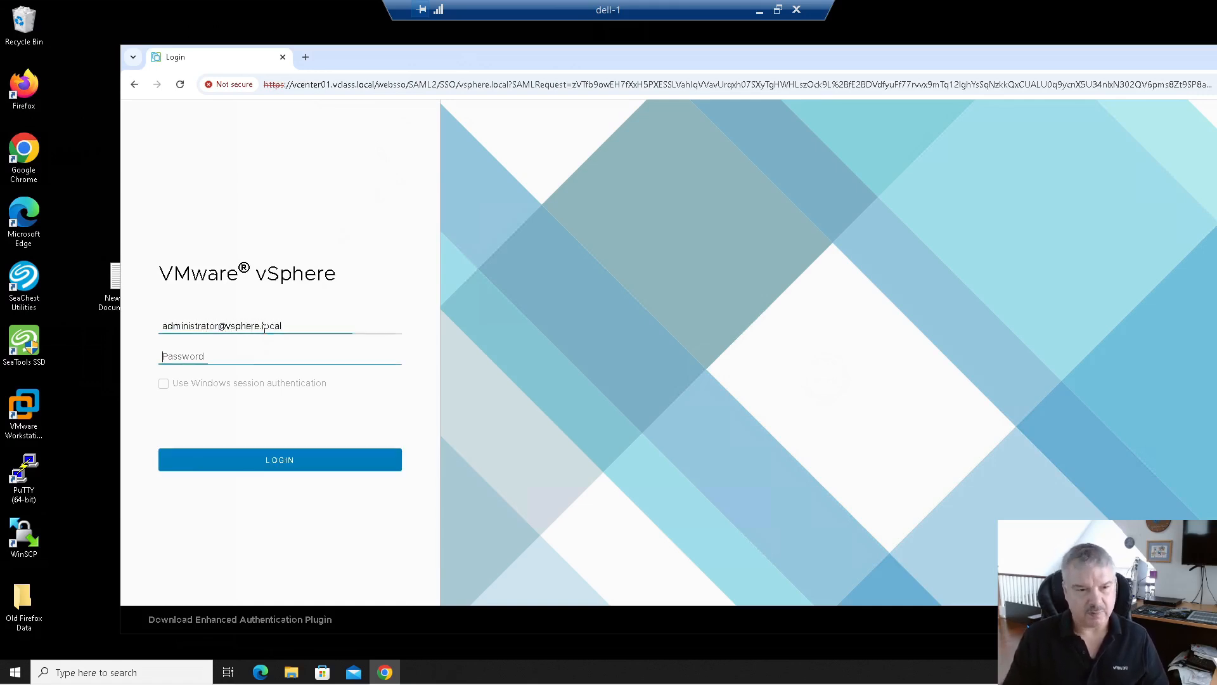
type("VM")
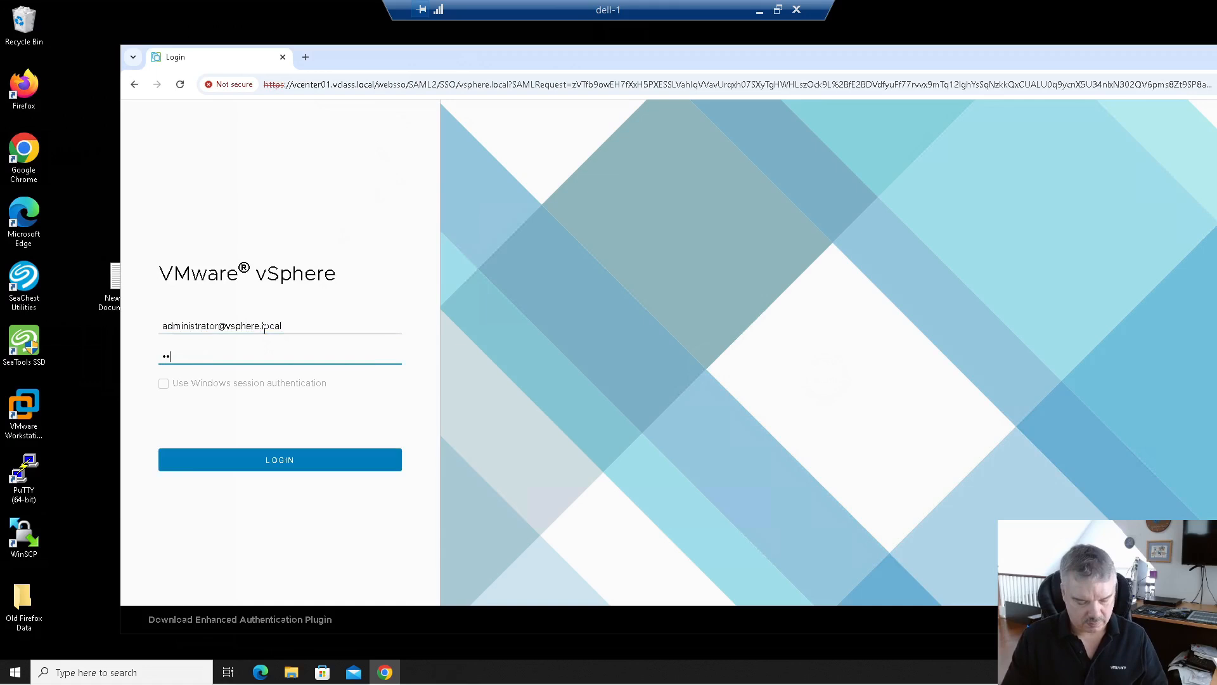
key("Return")
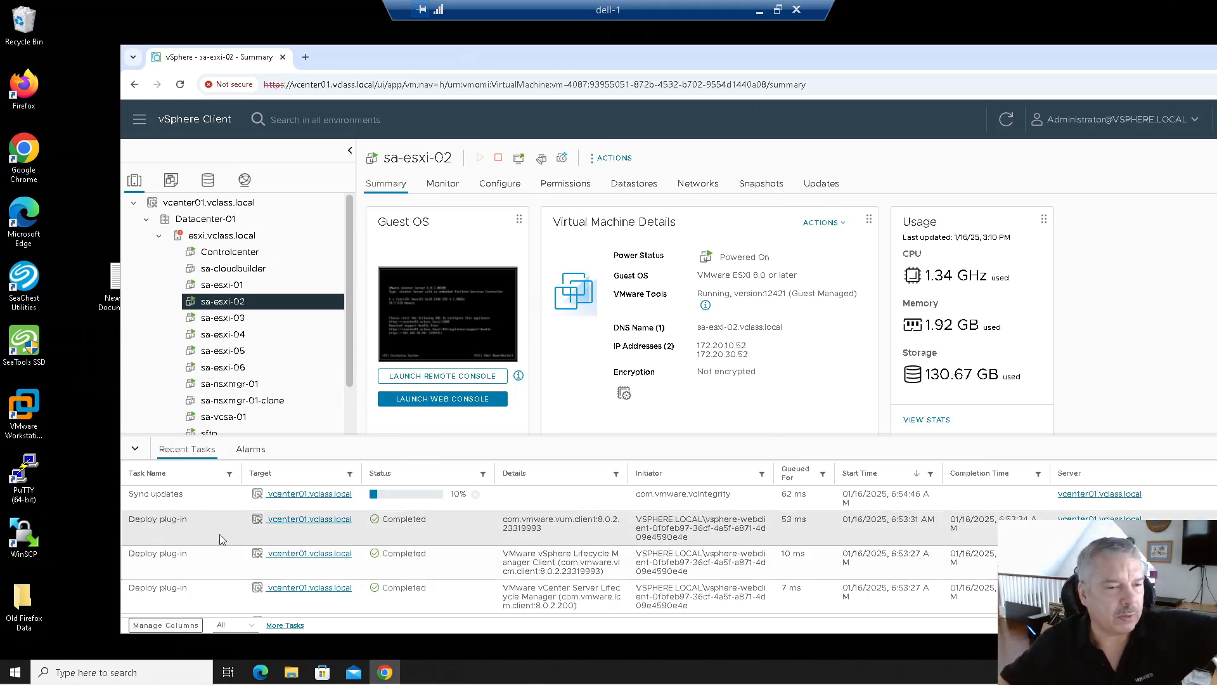
Step: Reset the uplink redundancy alarm on host esxi.vclass.local to green
left_click(235, 241)
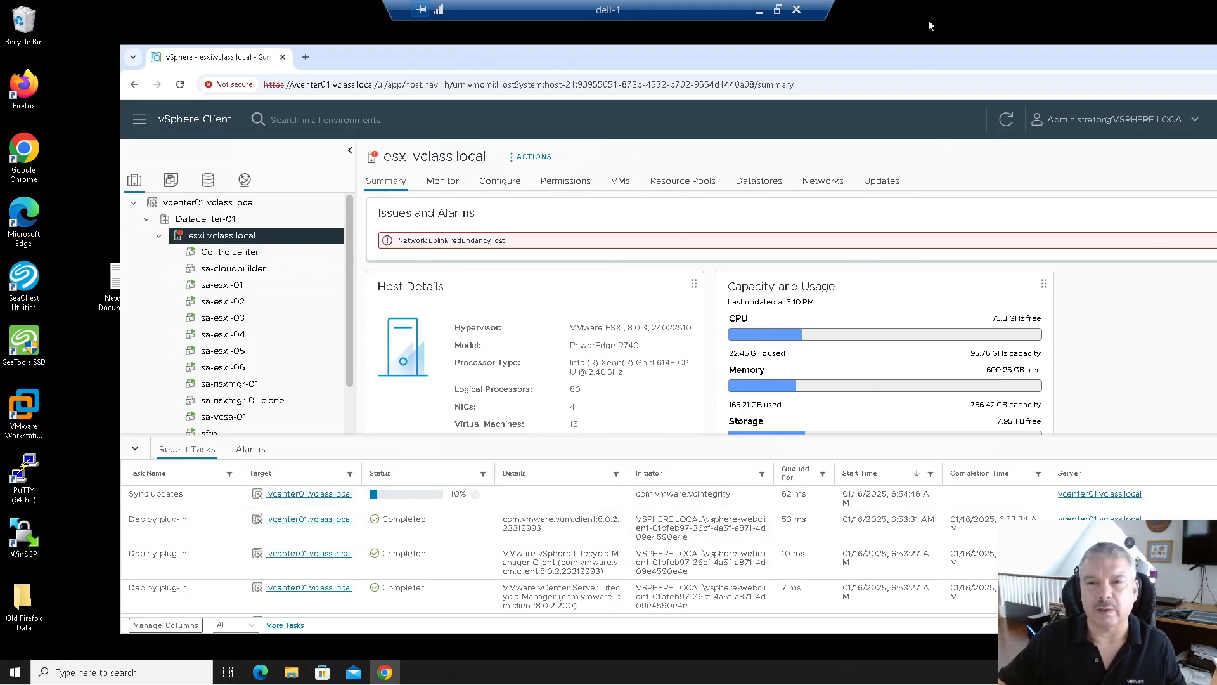
left_click_drag(912, 52, 822, 41)
left_click(1160, 229)
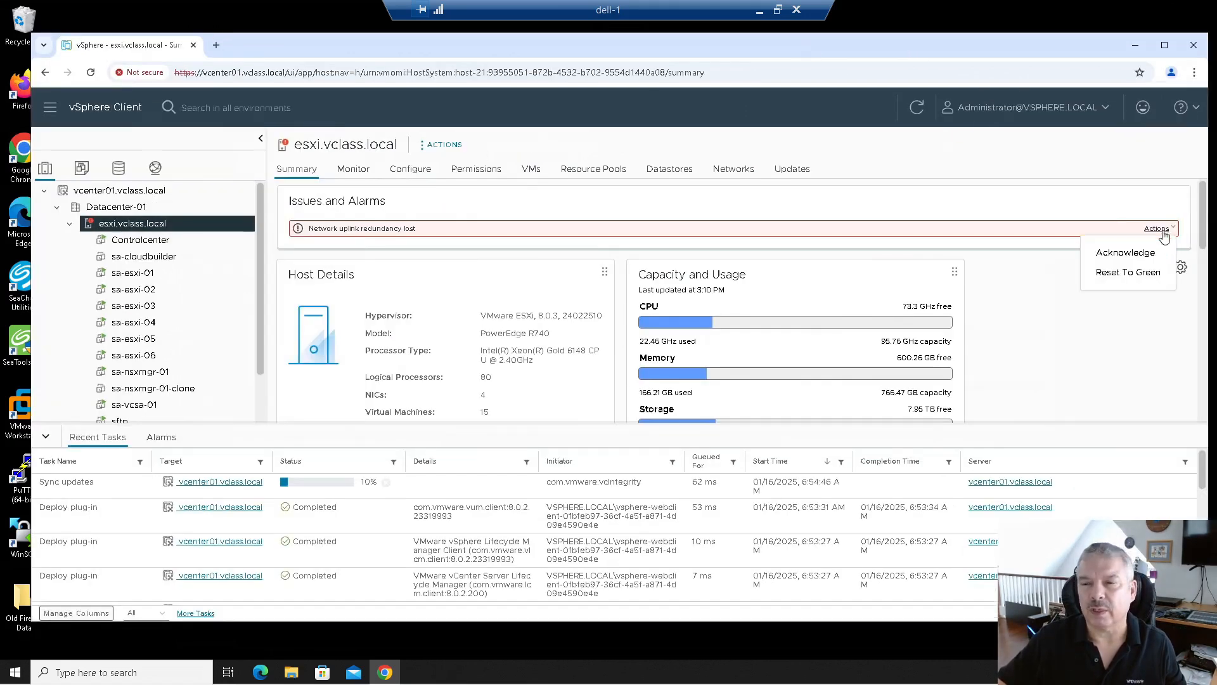
left_click(1132, 272)
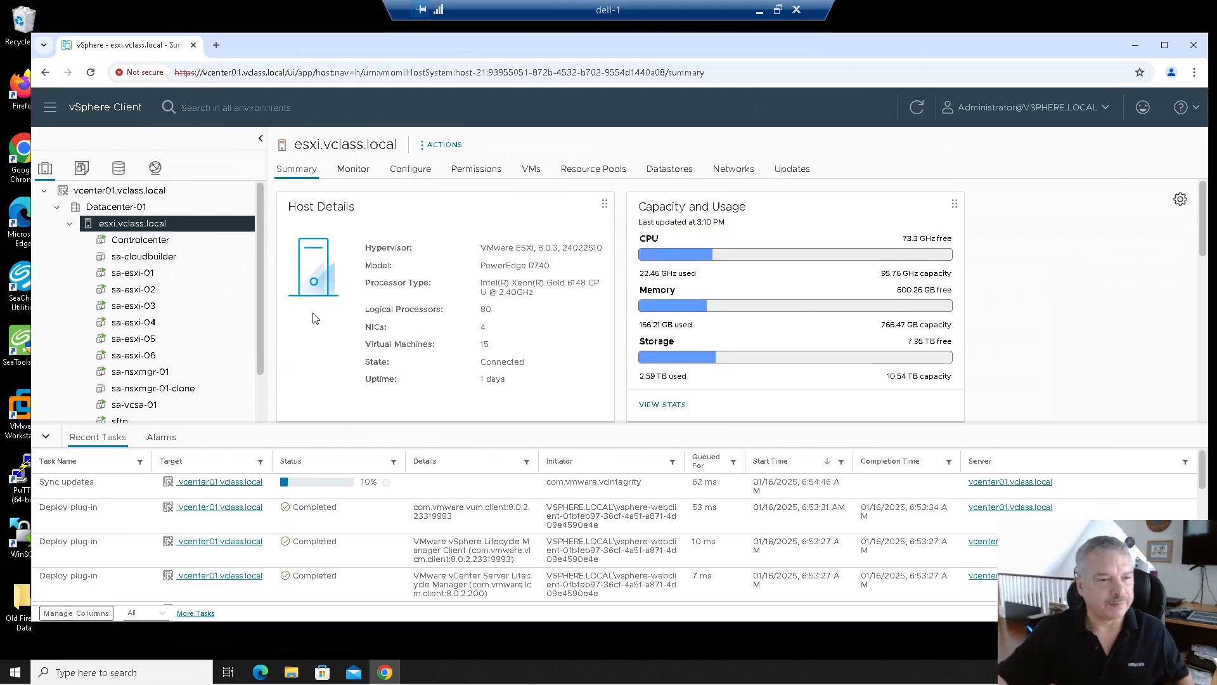
Step: Show the summary of the vCenter01-Restore VM from the inventory
scroll(184, 339, "down", 1)
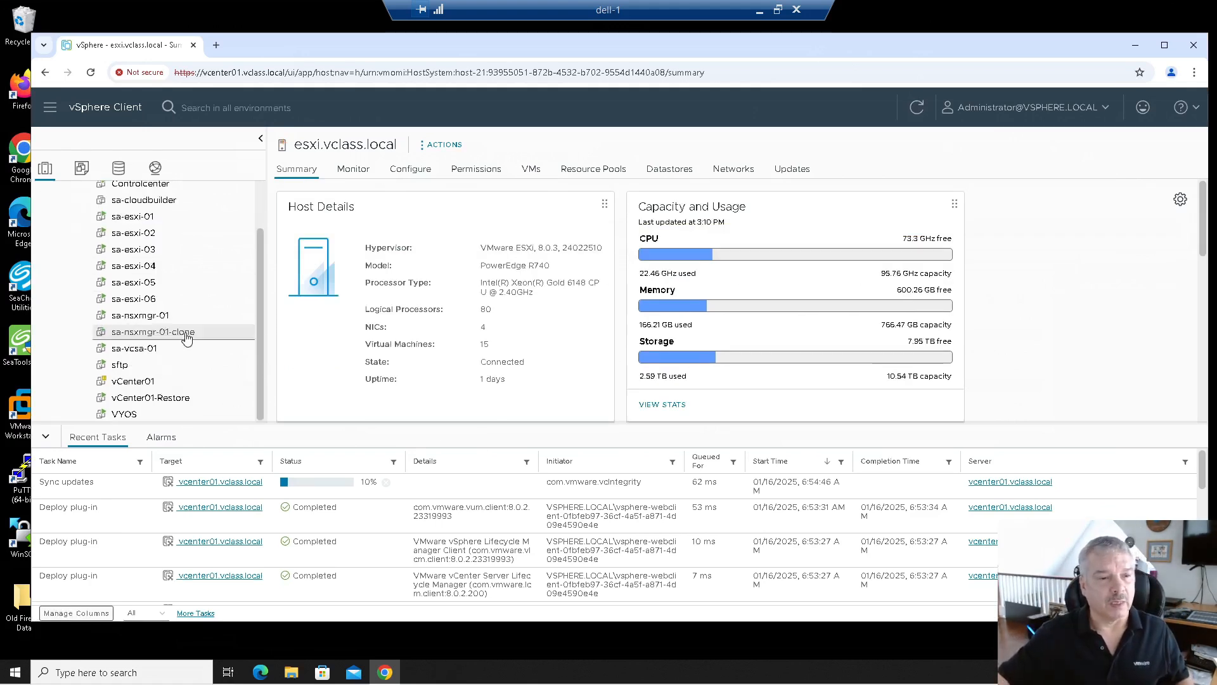
scroll(193, 339, "up", 1)
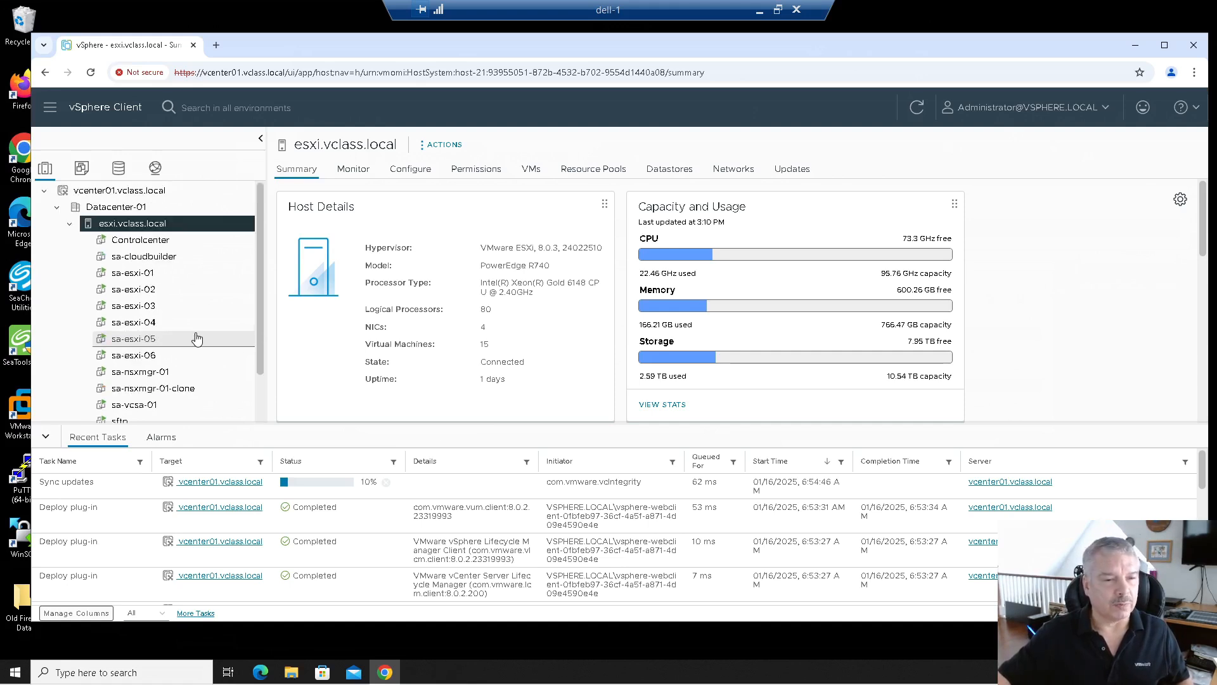
scroll(193, 338, "down", 1)
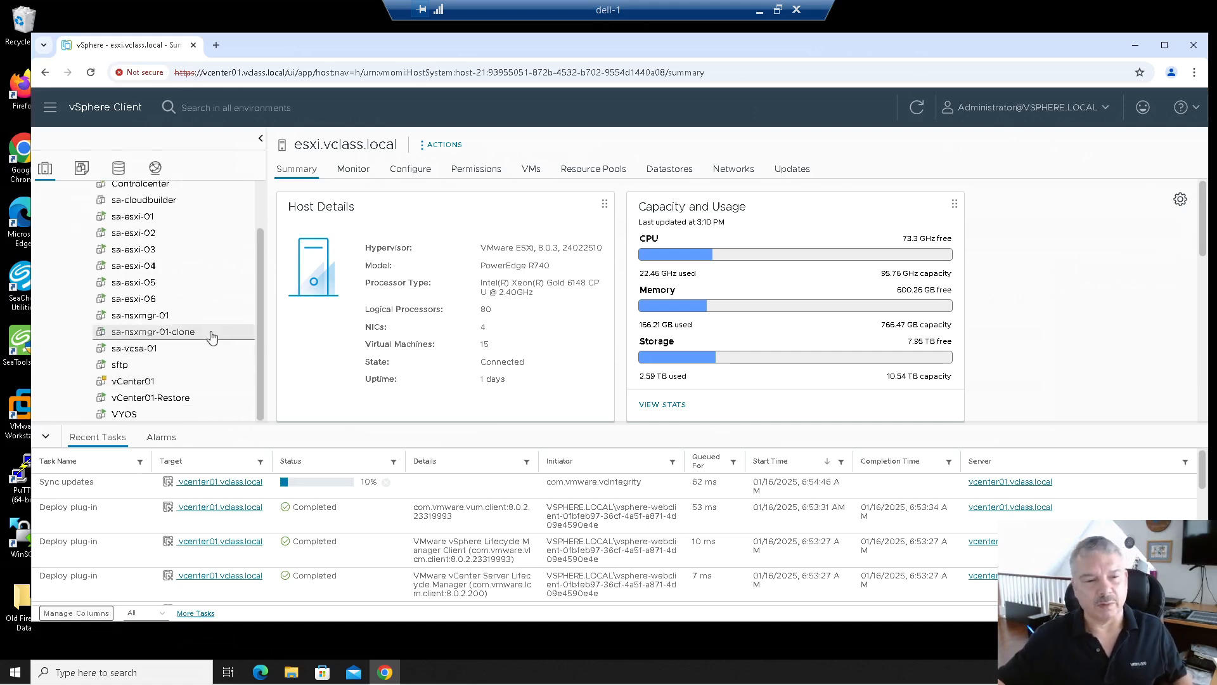
left_click(164, 401)
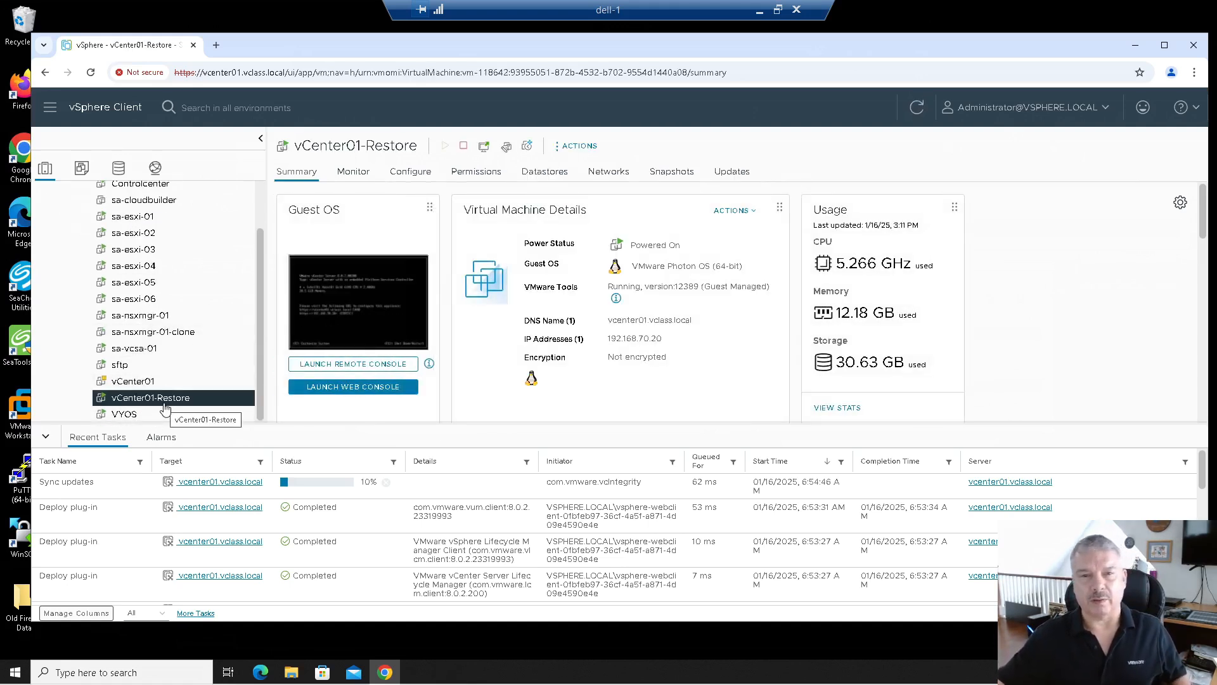